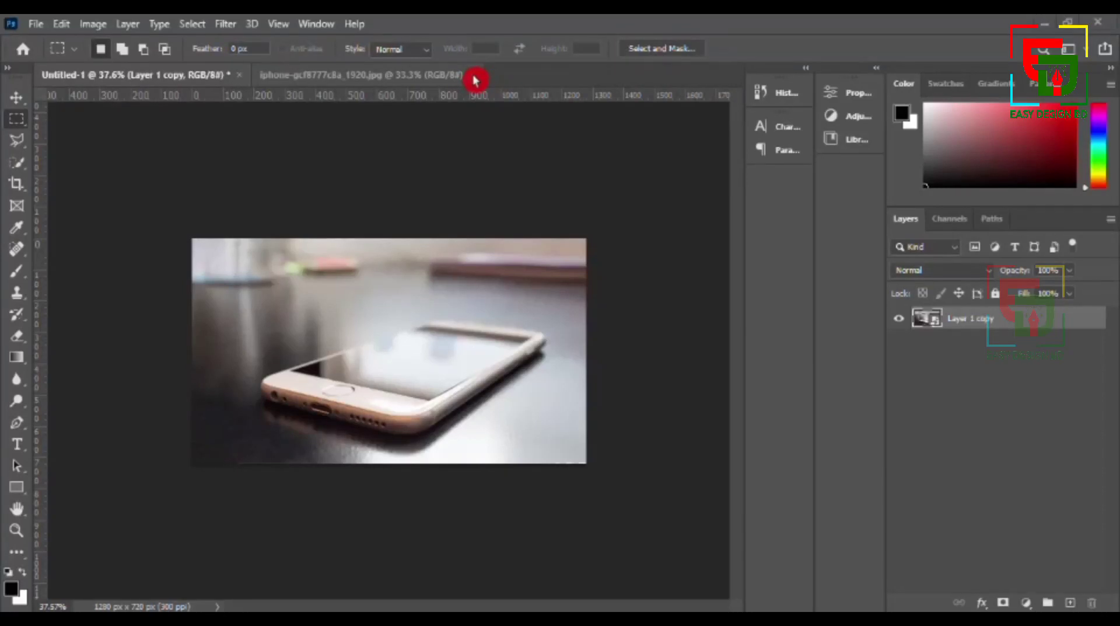
# Step: Close the iPhone photo and open Photo-by-Garvin-St from the Downloads folder
pyautogui.click(473, 76)
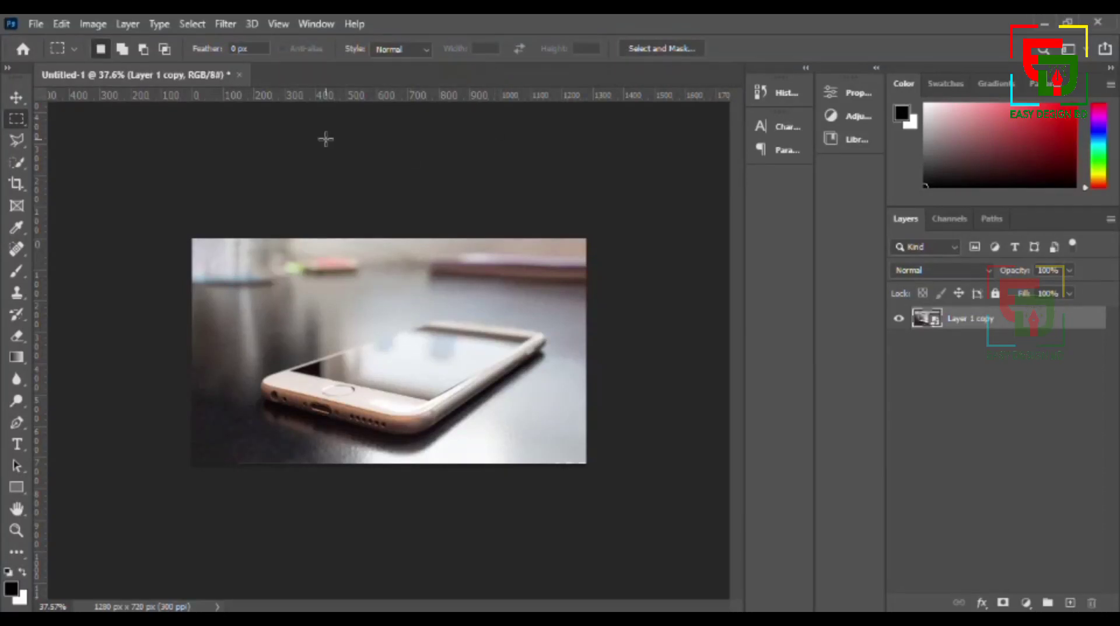
pyautogui.click(36, 23)
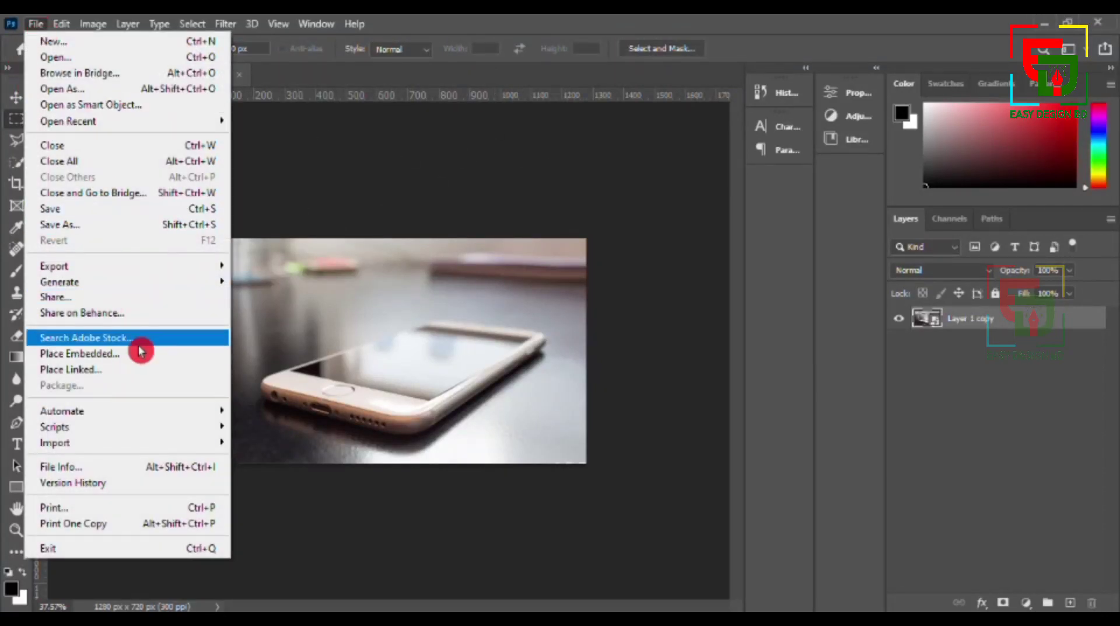
pyautogui.click(55, 57)
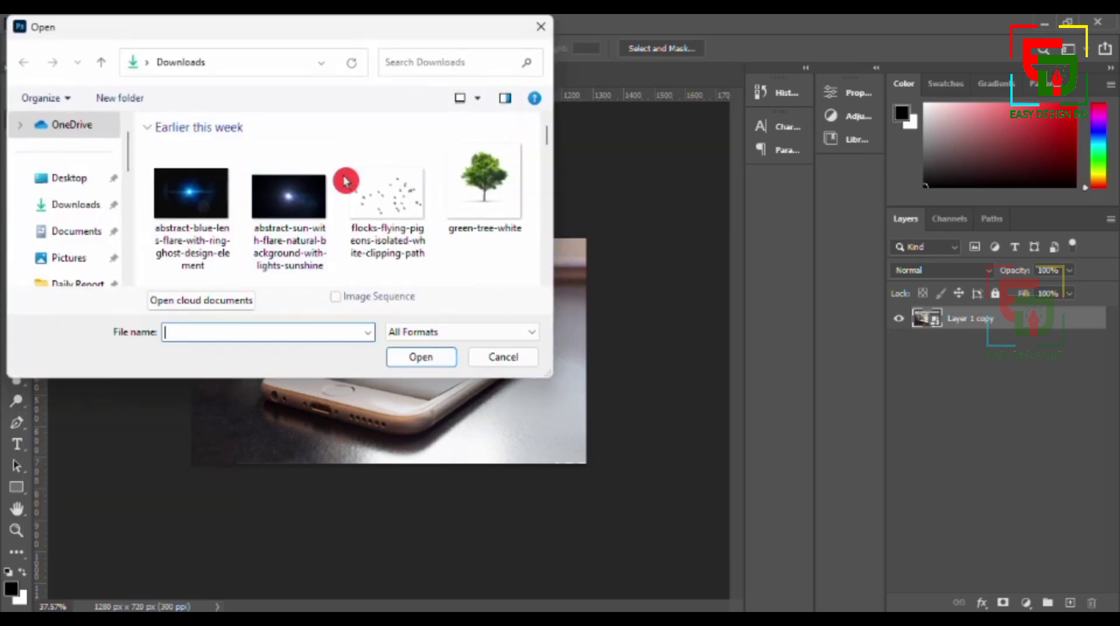
pyautogui.scroll(-2, 362, 221)
pyautogui.scroll(-2, 375, 255)
pyautogui.click(205, 155)
pyautogui.click(302, 185)
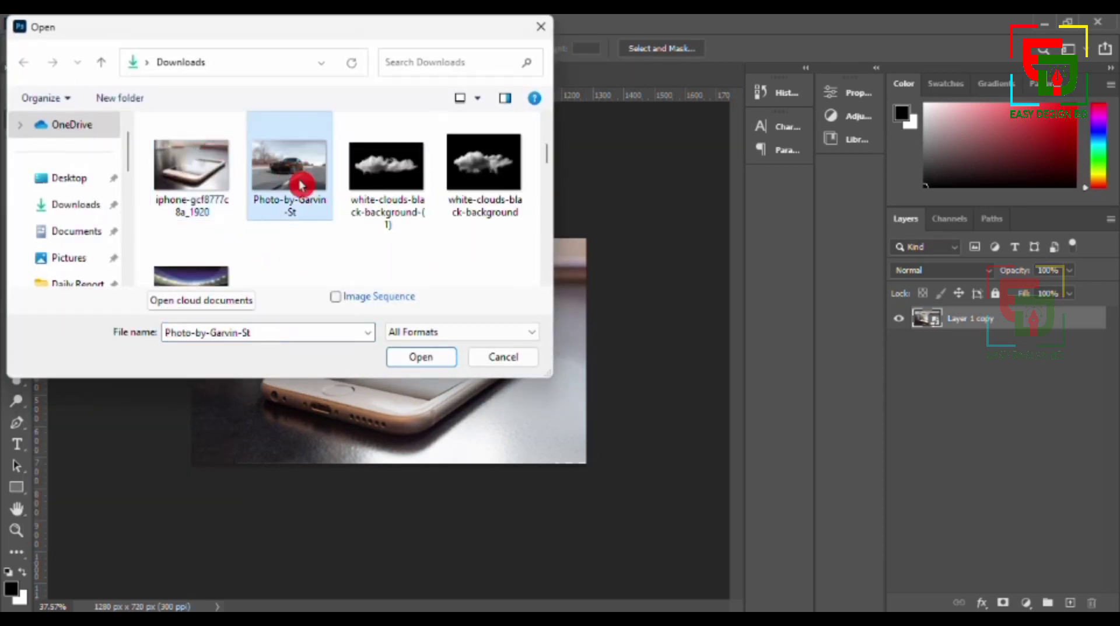
pyautogui.click(420, 357)
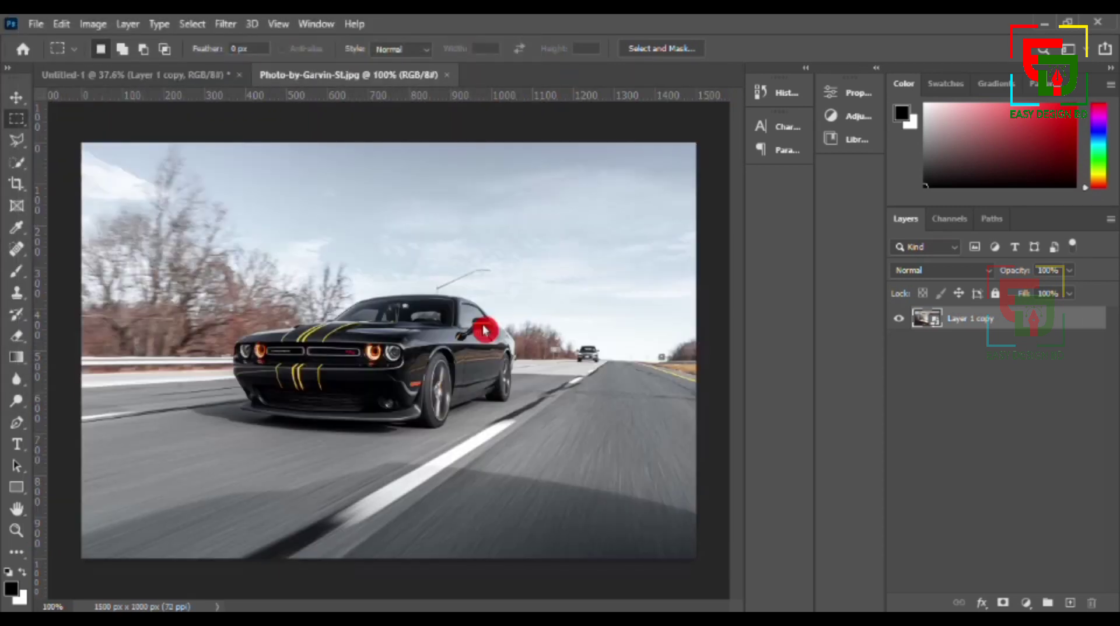
pyautogui.click(22, 104)
# Step: Unlock the car photo, drag it into Untitled-1 as Layer 1, and set opacity to 62%
pyautogui.moveTo(400, 361); pyautogui.dragTo(175, 153)
pyautogui.click(536, 292)
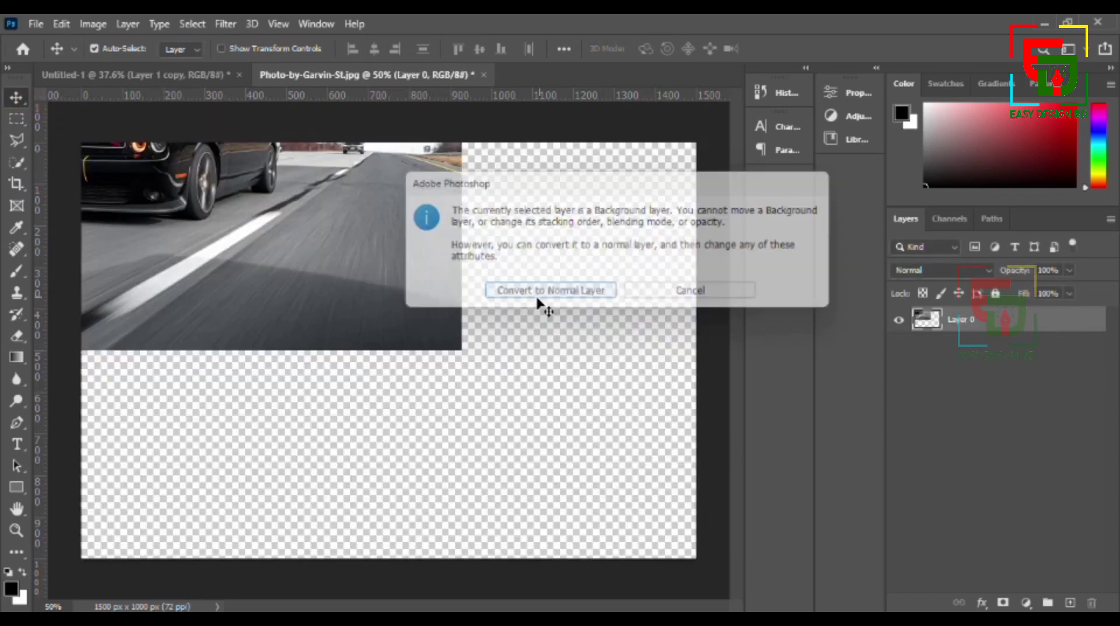
pyautogui.moveTo(355, 287)
pyautogui.mouseDown()
pyautogui.moveTo(319, 273)
pyautogui.moveTo(437, 349)
pyautogui.moveTo(423, 349)
pyautogui.mouseUp()
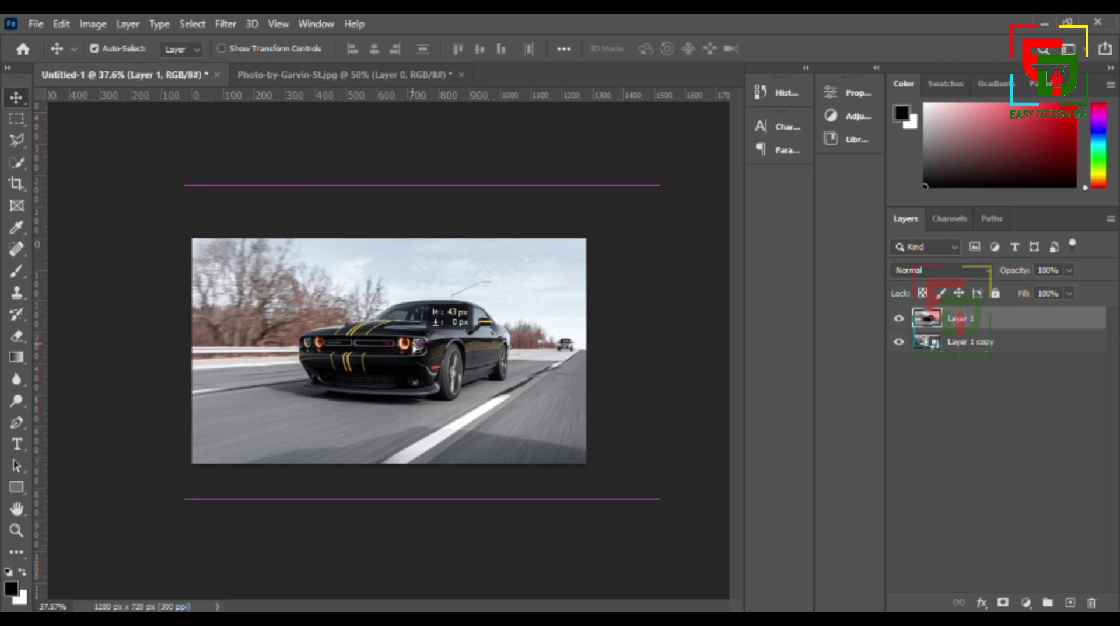
pyautogui.click(1070, 270)
pyautogui.moveTo(1070, 287); pyautogui.dragTo(1042, 295)
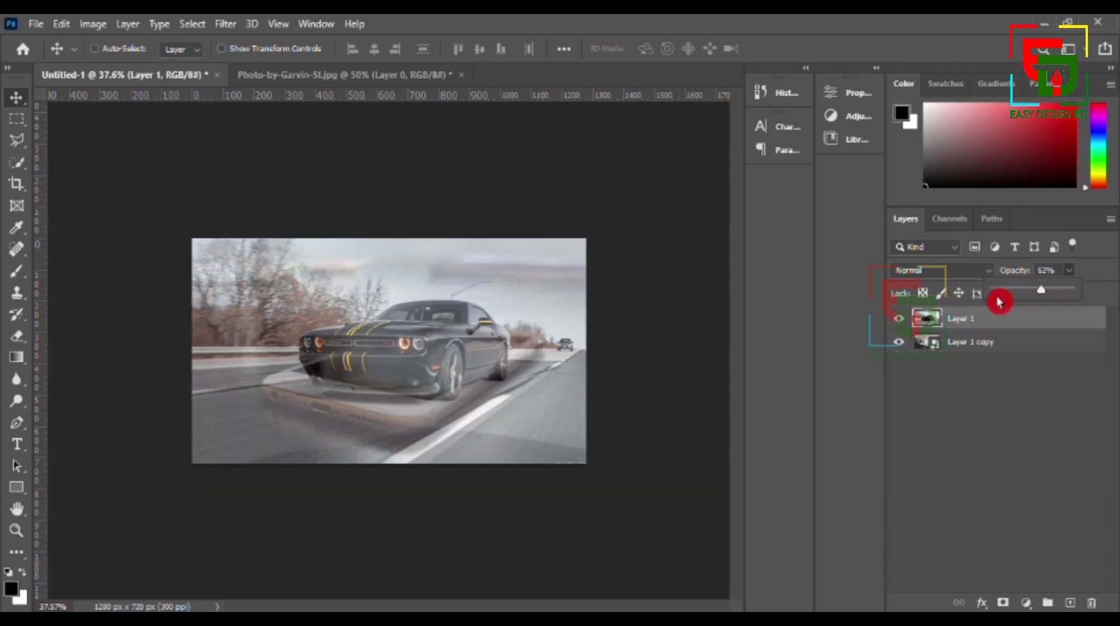
# Step: Free-transform Layer 1 to about 64% scale over the phone screen and commit it
pyautogui.hotkey('ctrl', 't')
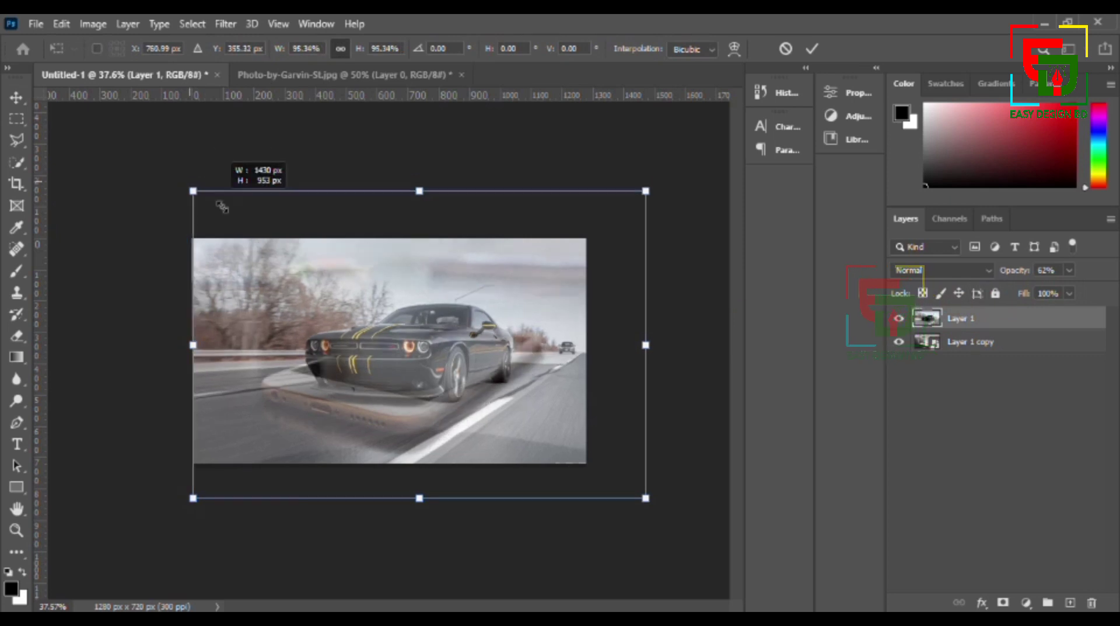
pyautogui.moveTo(189, 179); pyautogui.dragTo(376, 316)
pyautogui.moveTo(438, 375); pyautogui.dragTo(420, 357)
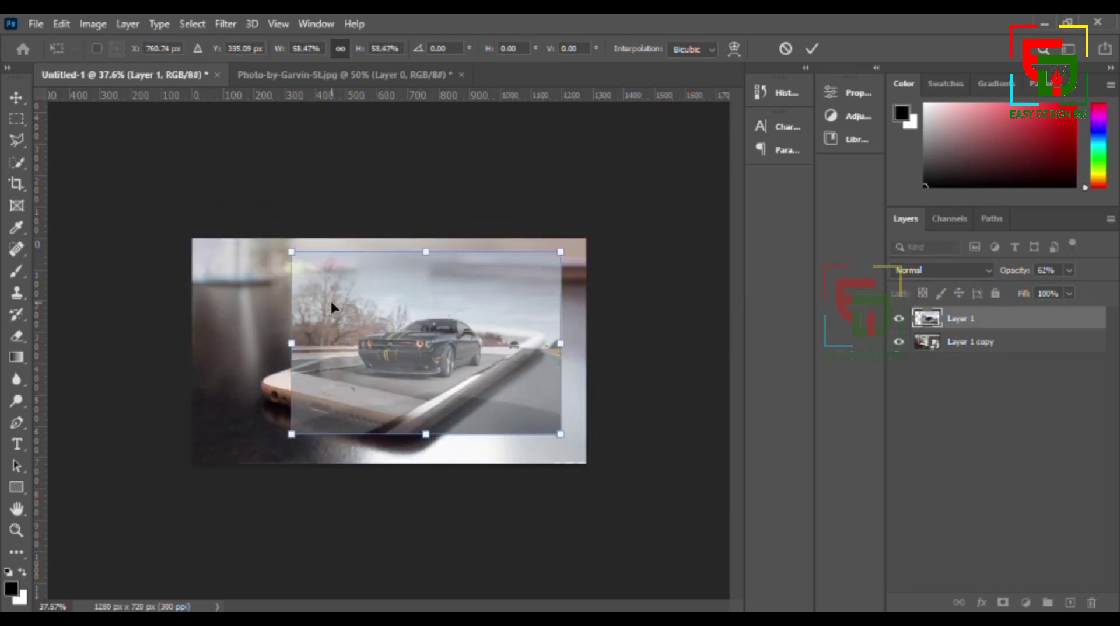
pyautogui.moveTo(286, 250); pyautogui.dragTo(295, 253)
pyautogui.moveTo(411, 310); pyautogui.dragTo(406, 317)
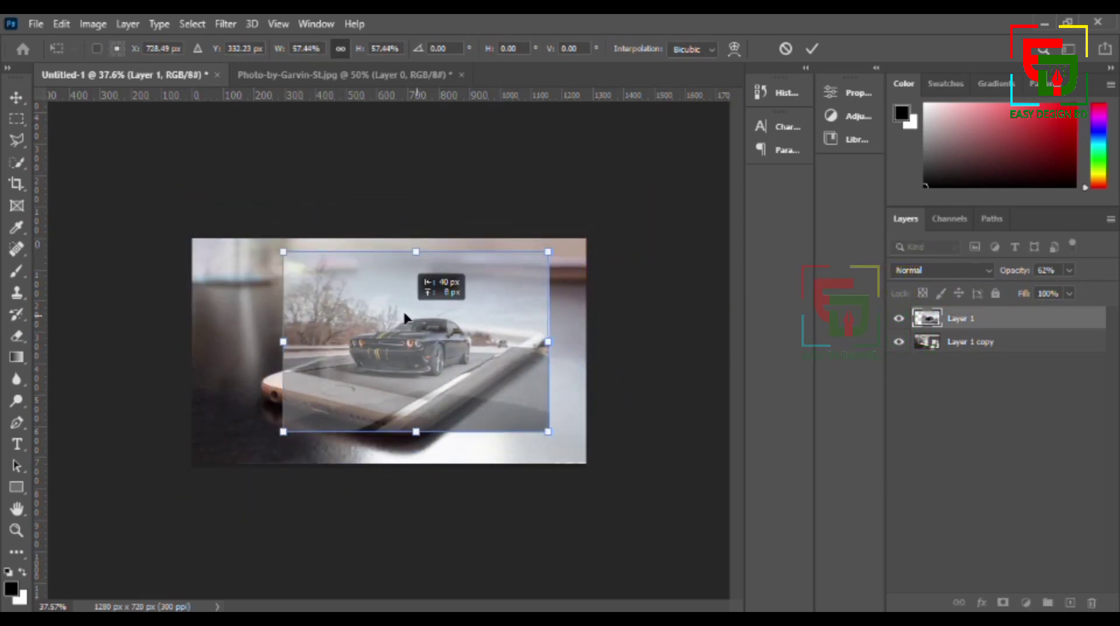
pyautogui.moveTo(283, 251); pyautogui.dragTo(262, 236)
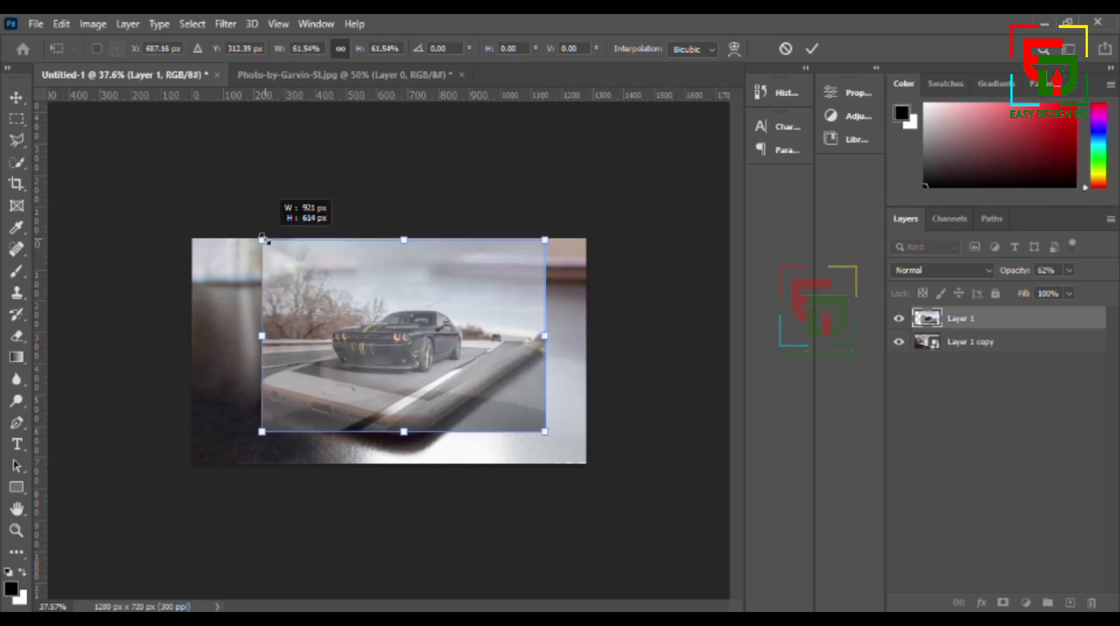
pyautogui.moveTo(370, 326); pyautogui.dragTo(377, 330)
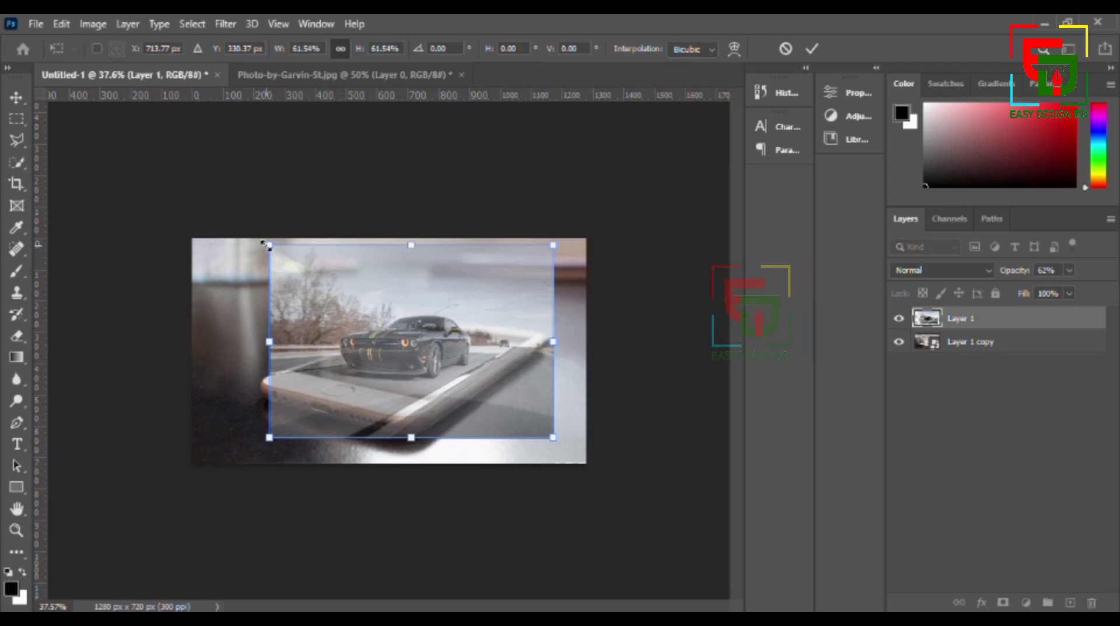
pyautogui.moveTo(268, 245); pyautogui.dragTo(260, 238)
pyautogui.moveTo(452, 342); pyautogui.dragTo(454, 343)
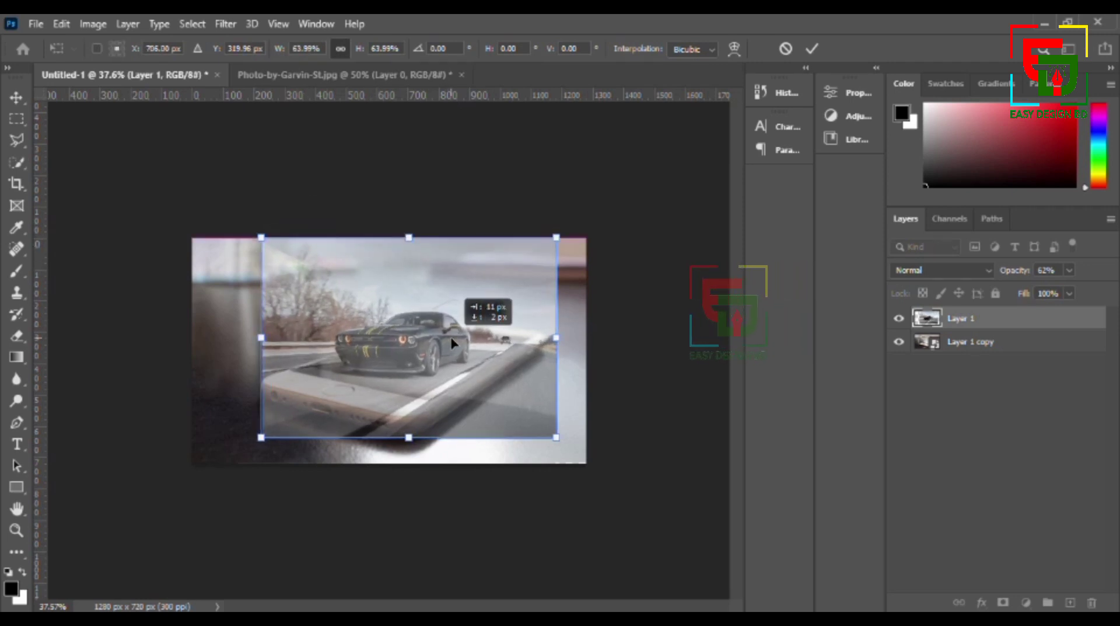
pyautogui.moveTo(261, 238)
pyautogui.mouseDown()
pyautogui.moveTo(272, 245)
pyautogui.moveTo(260, 238)
pyautogui.mouseUp()
pyautogui.moveTo(408, 294); pyautogui.dragTo(409, 298)
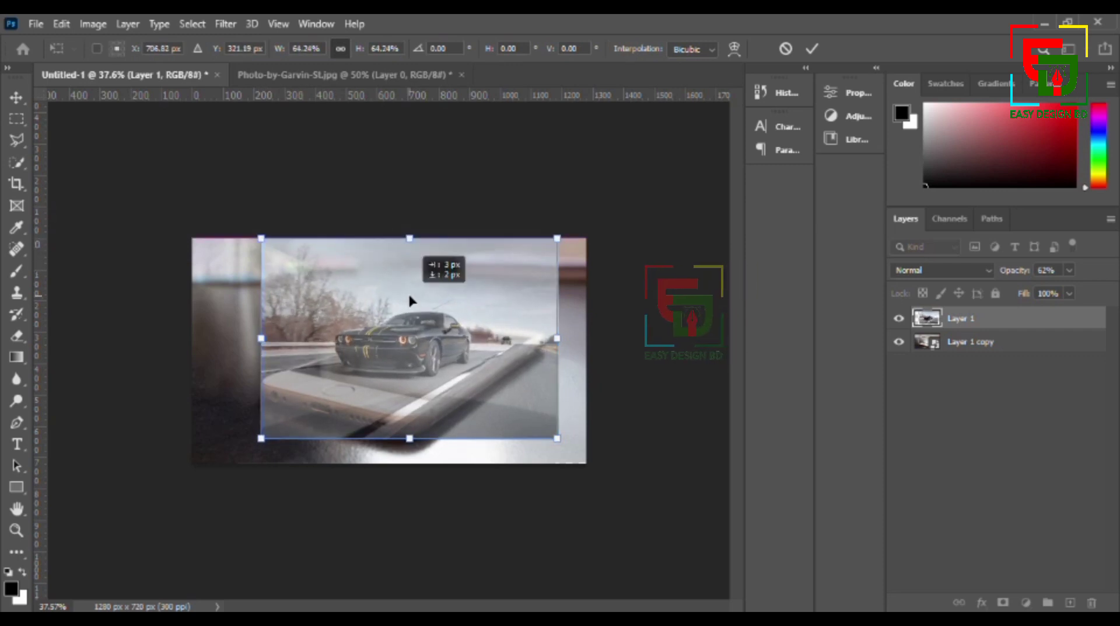
pyautogui.click(813, 49)
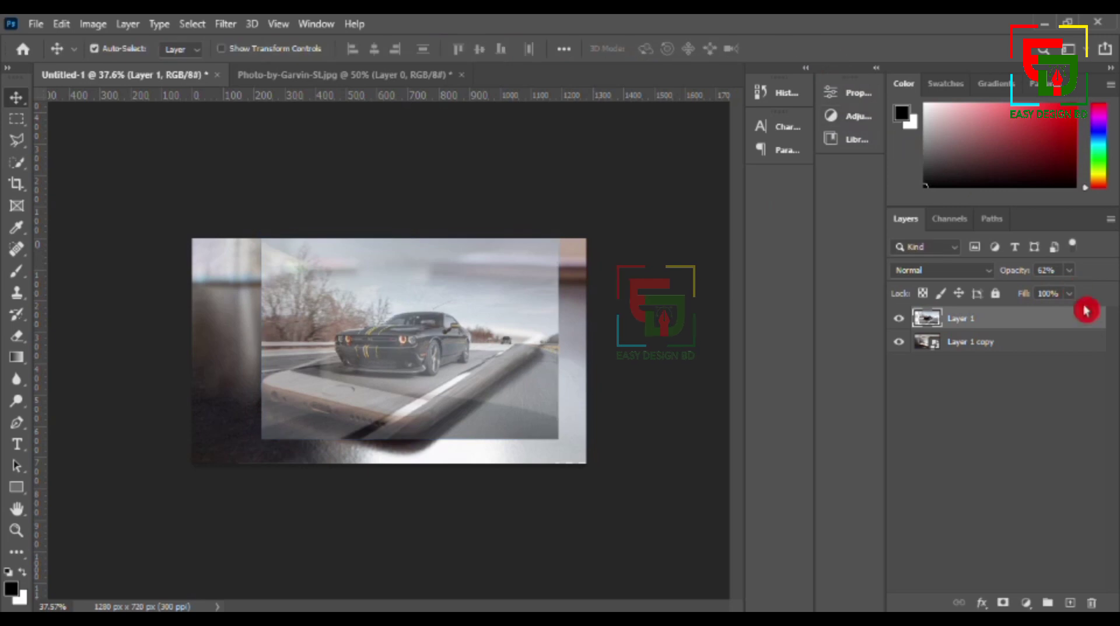
# Step: Convert Layer 1 to a smart object and restore its opacity to 100%
pyautogui.rightClick(978, 328)
pyautogui.click(843, 253)
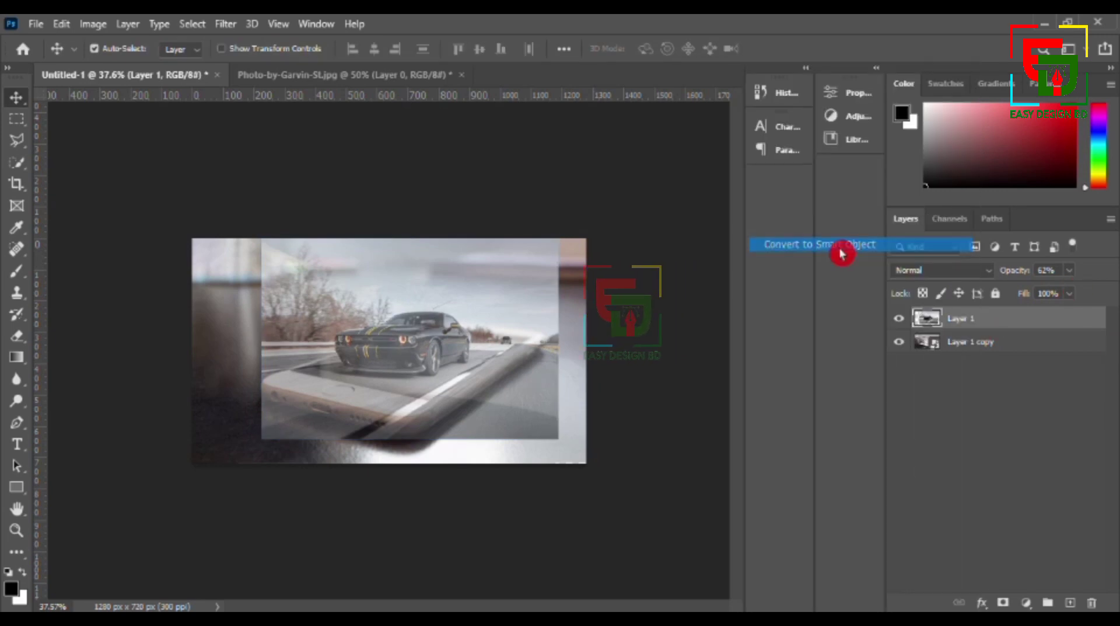
pyautogui.click(1070, 269)
pyautogui.moveTo(1101, 278)
pyautogui.mouseDown()
pyautogui.moveTo(1080, 290)
pyautogui.moveTo(1114, 291)
pyautogui.mouseUp()
pyautogui.click(1069, 269)
pyautogui.rightClick(960, 318)
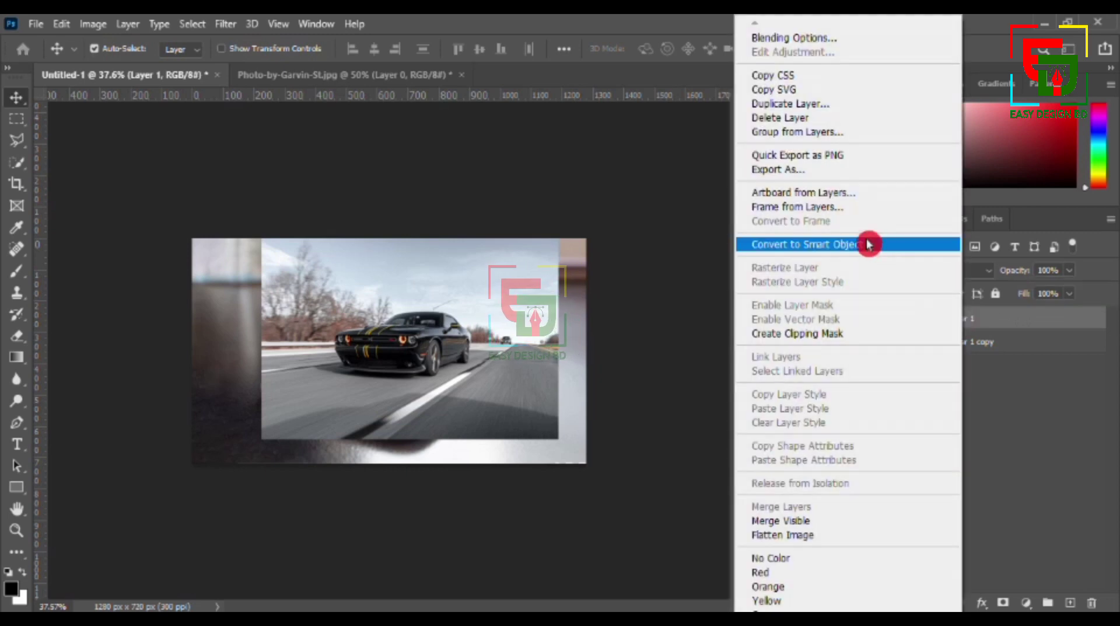
pyautogui.click(843, 246)
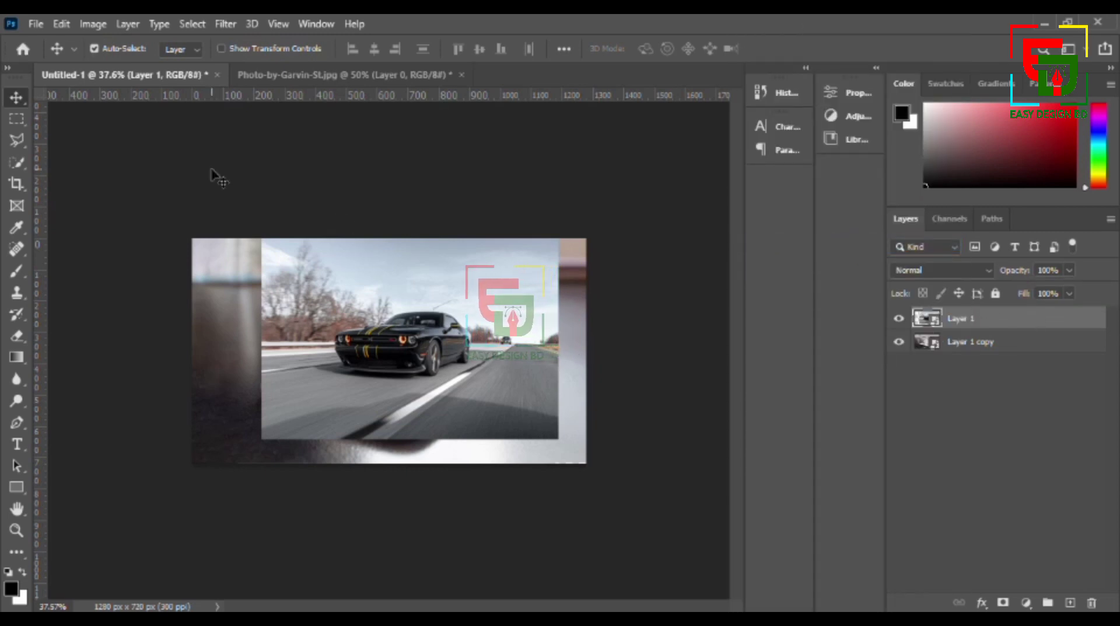
# Step: Select the car with Select > Subject and add a layer mask from that selection
pyautogui.click(193, 24)
pyautogui.click(230, 217)
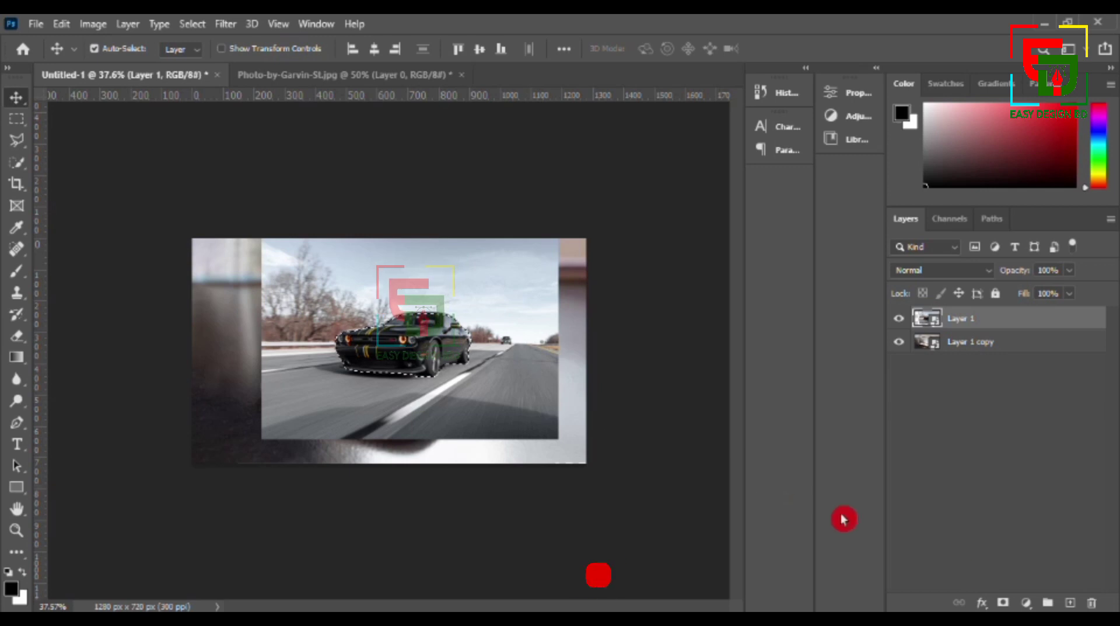
pyautogui.click(1005, 602)
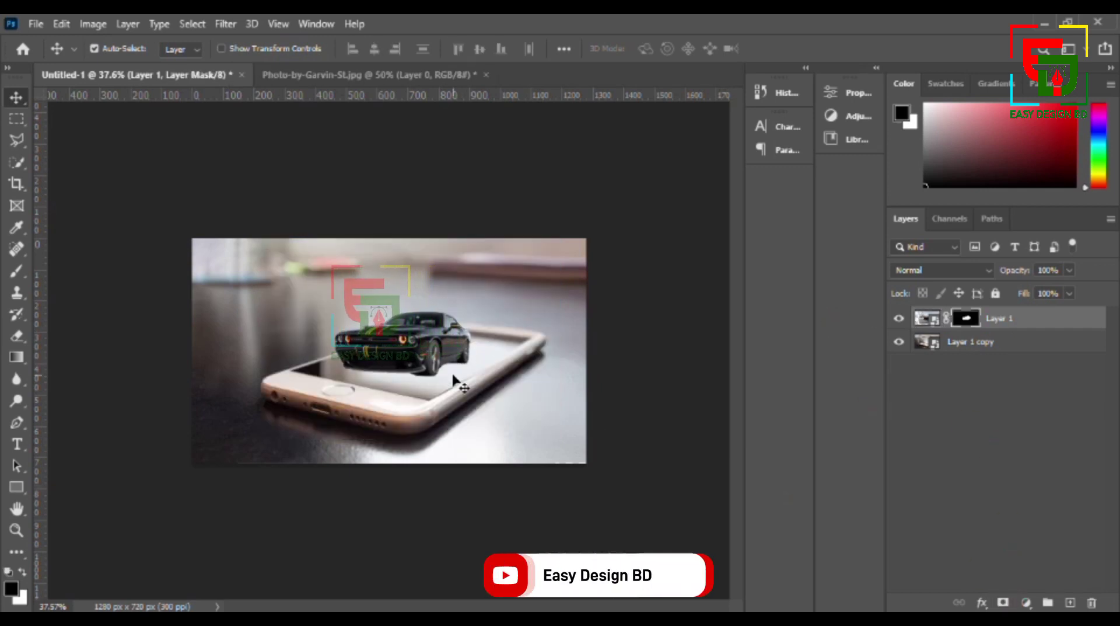
pyautogui.scroll(4, 454, 379)
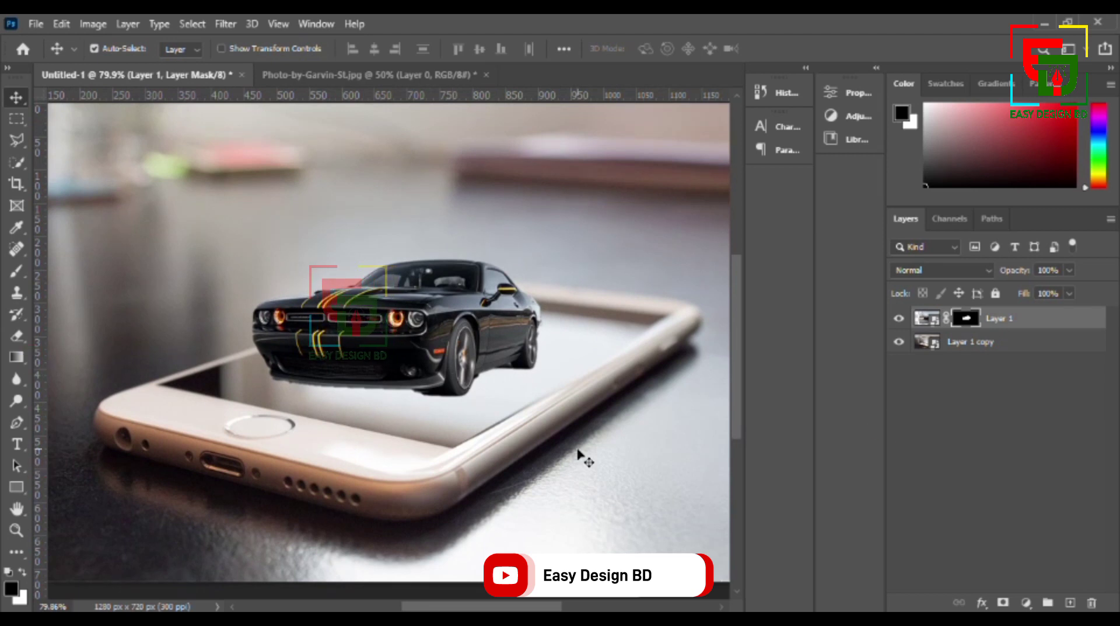
# Step: Trace a pen path around the phone screen's corners with the car layer hidden
pyautogui.click(16, 422)
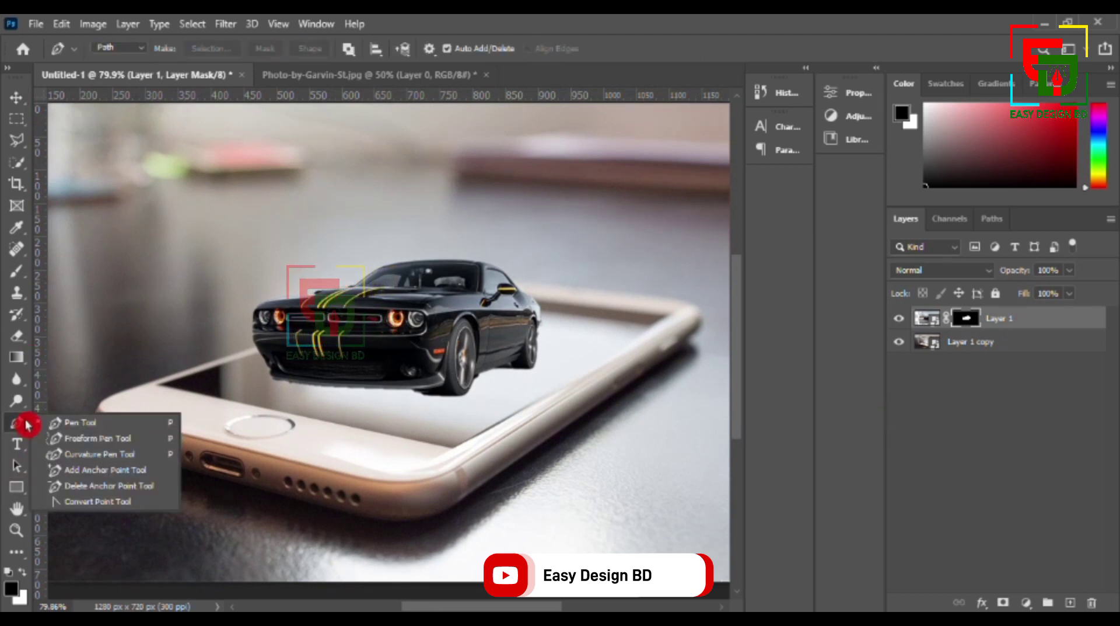
pyautogui.click(76, 423)
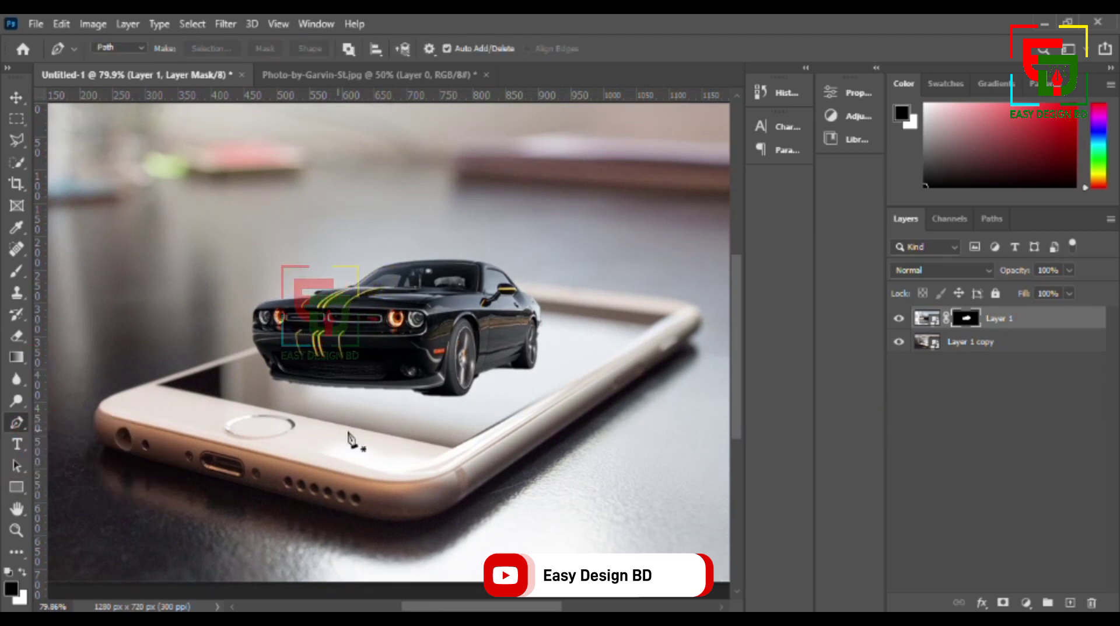
pyautogui.click(454, 448)
pyautogui.click(674, 319)
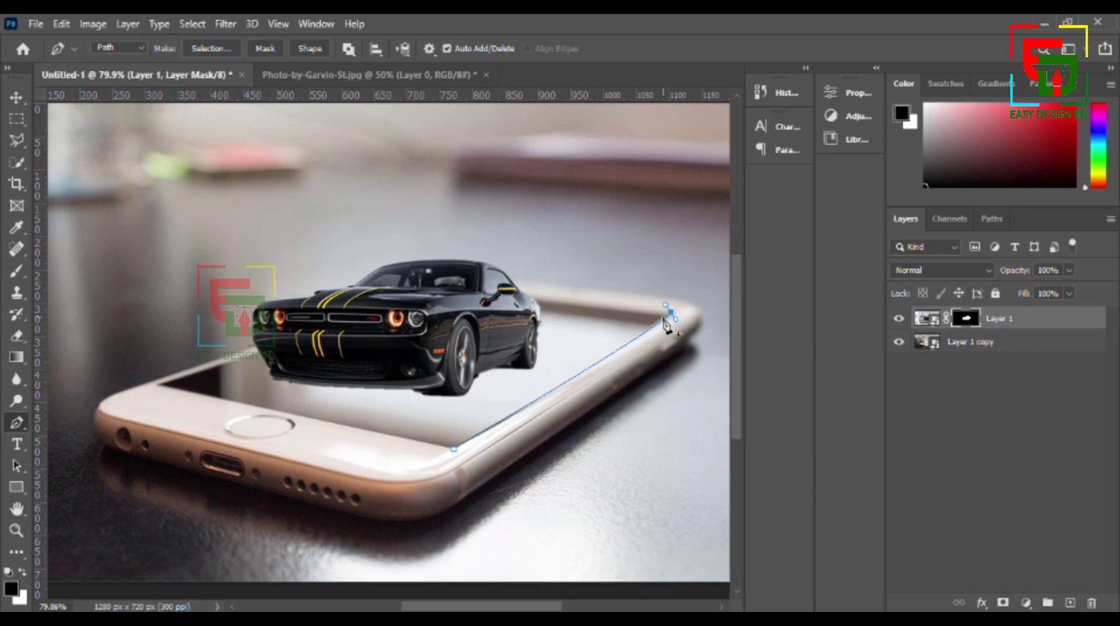
pyautogui.click(898, 321)
pyautogui.click(437, 287)
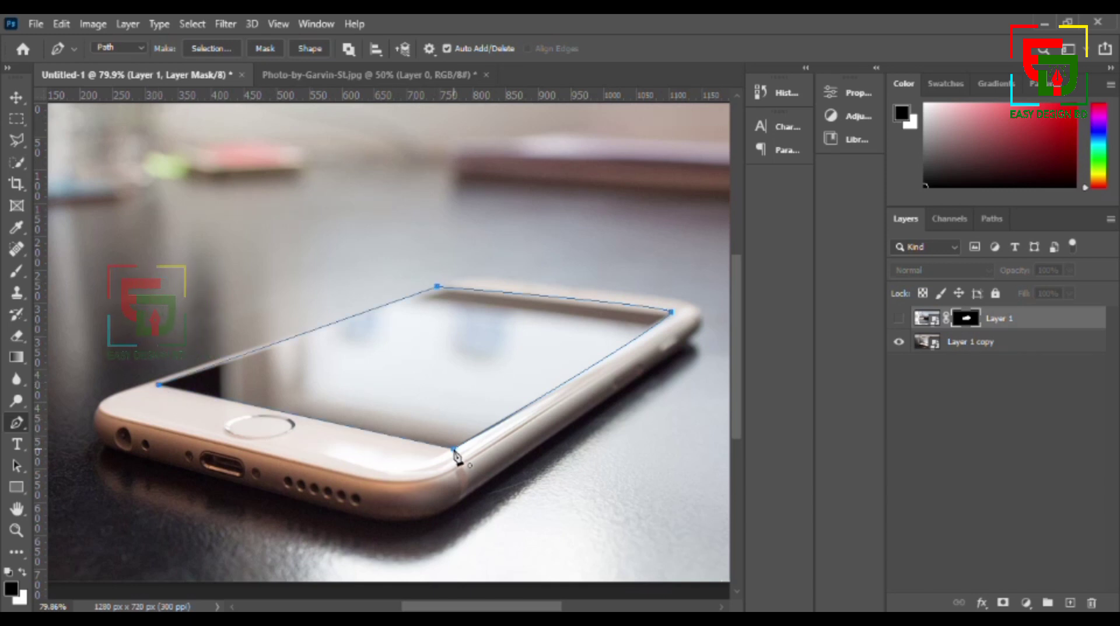
# Step: Turn the screen path into a selection and show the car layer again
pyautogui.rightClick(473, 358)
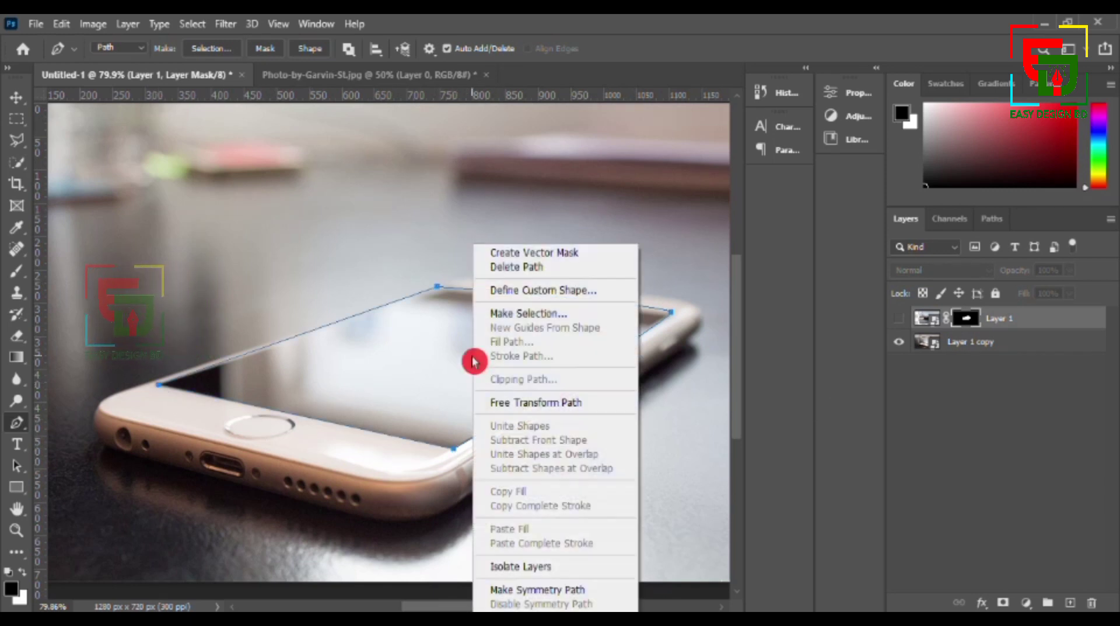
pyautogui.click(525, 312)
pyautogui.click(644, 166)
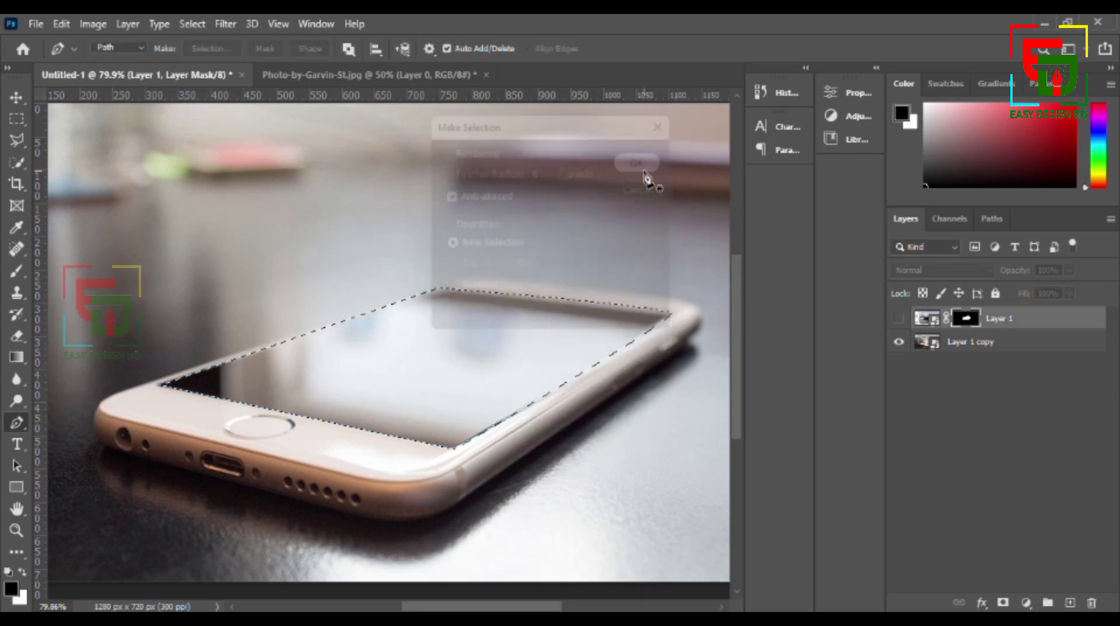
pyautogui.click(898, 318)
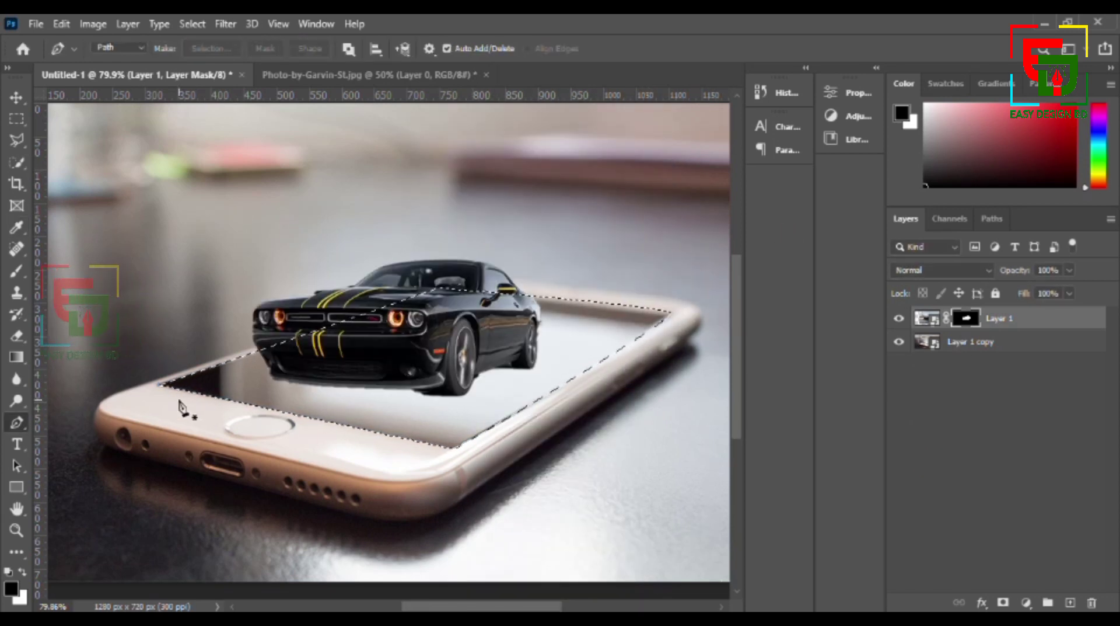
# Step: Erase Layer 1's mask inside the screen selection to reveal the road, then deselect
pyautogui.click(19, 355)
pyautogui.click(16, 335)
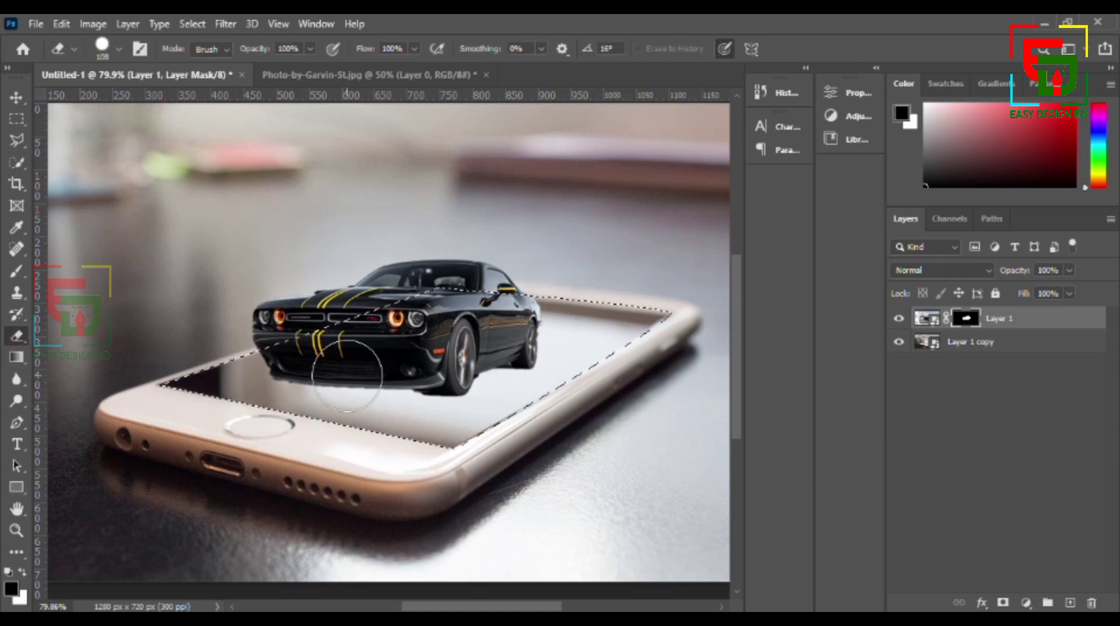
pyautogui.moveTo(613, 315)
pyautogui.mouseDown()
pyautogui.moveTo(449, 399)
pyautogui.moveTo(629, 331)
pyautogui.moveTo(536, 344)
pyautogui.moveTo(568, 405)
pyautogui.moveTo(589, 352)
pyautogui.moveTo(629, 324)
pyautogui.moveTo(356, 321)
pyautogui.moveTo(222, 379)
pyautogui.moveTo(522, 400)
pyautogui.mouseUp()
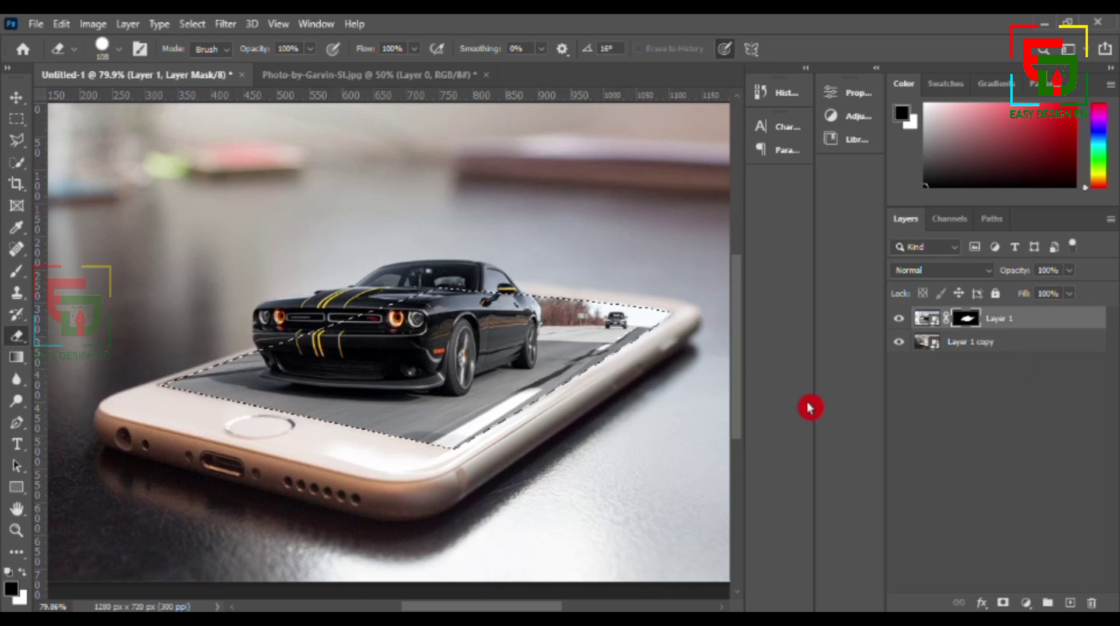
pyautogui.hotkey('ctrl', 'd')
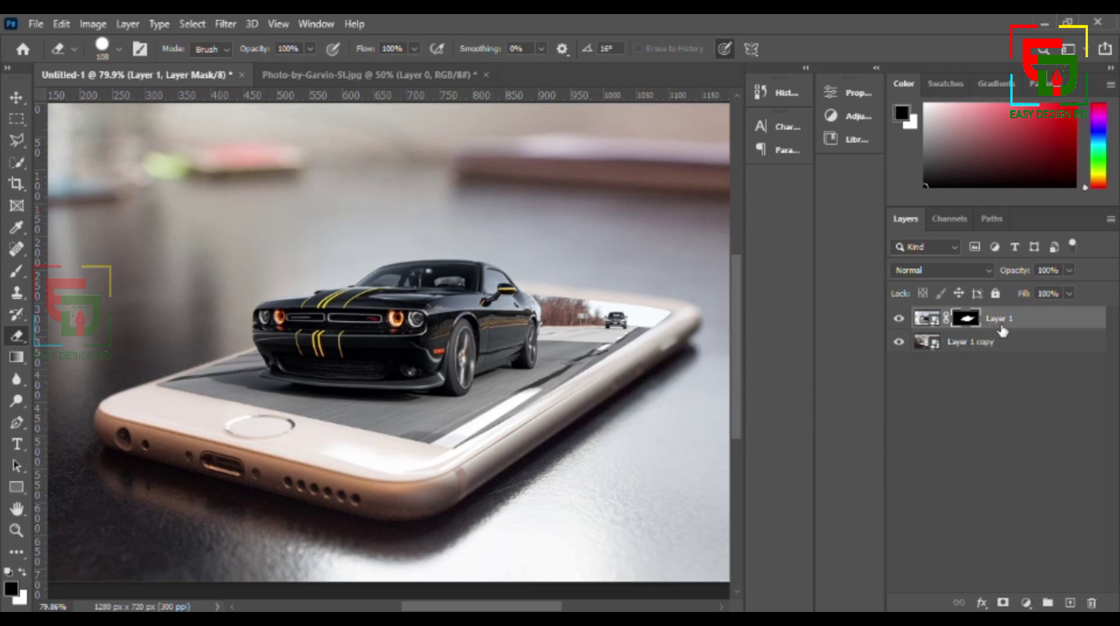
pyautogui.click(986, 350)
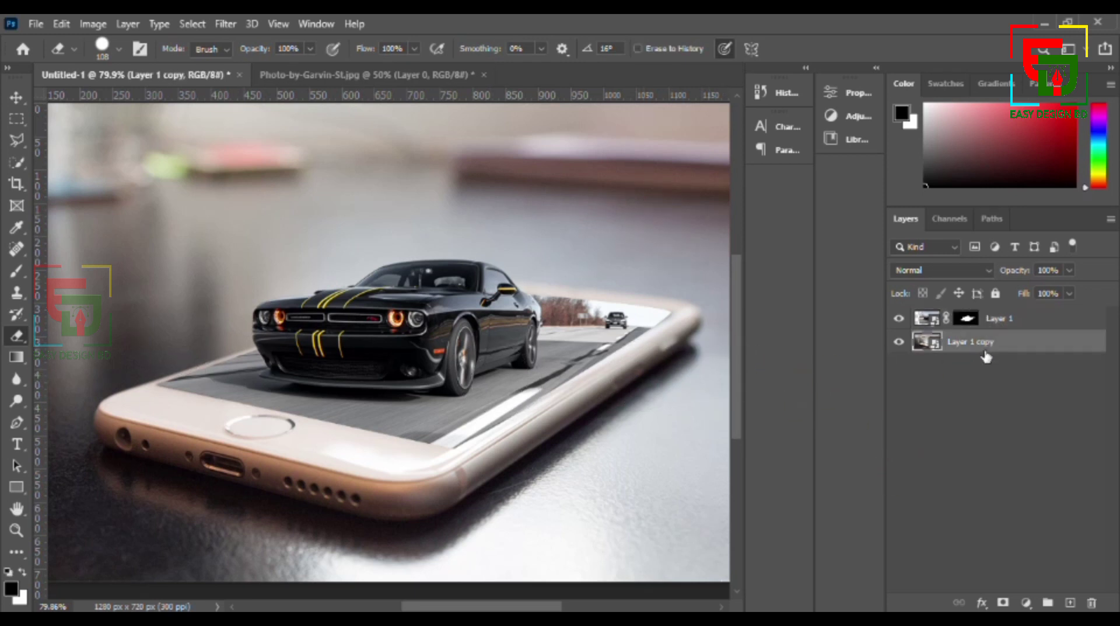
# Step: Add an Exposure layer clipped to Layer 1 copy: exposure -1.22, offset +0.0042, gamma 1.07
pyautogui.click(1025, 601)
pyautogui.click(1032, 399)
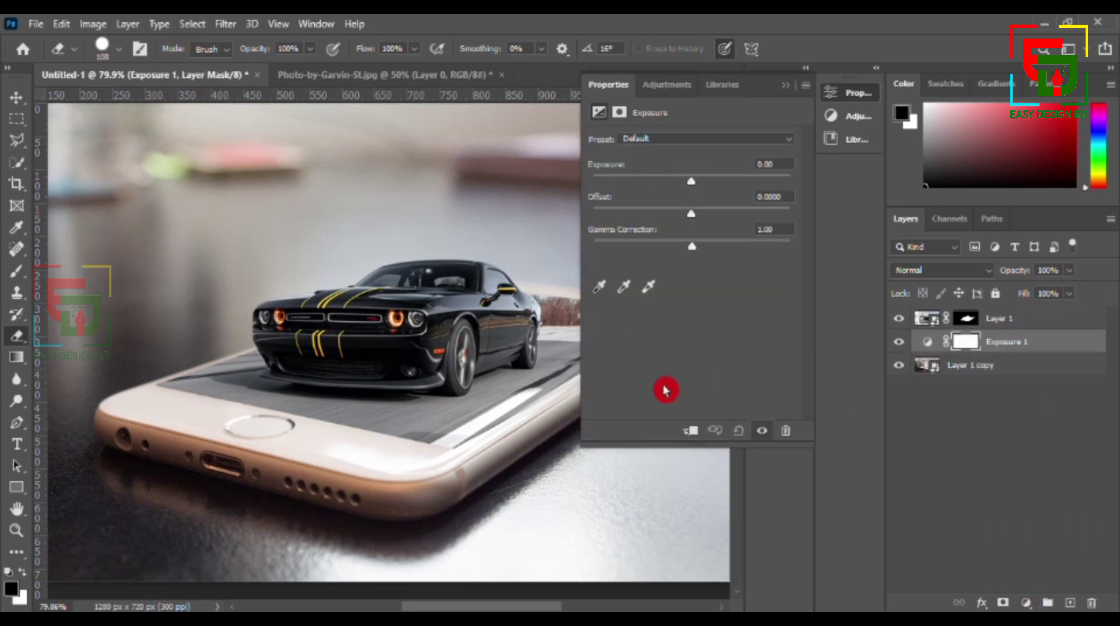
pyautogui.click(691, 430)
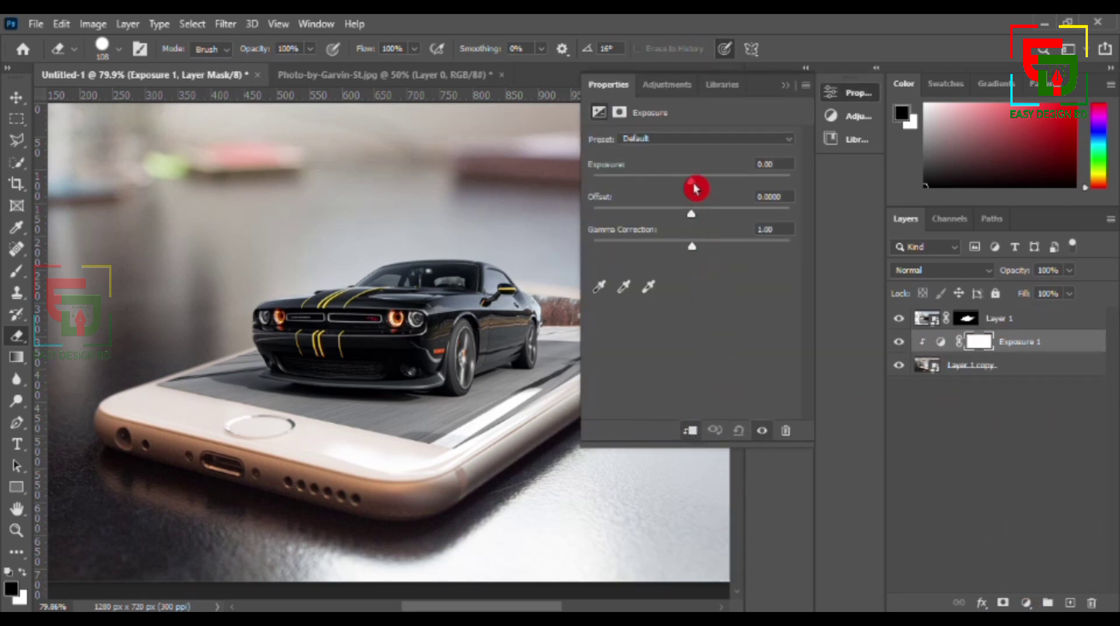
pyautogui.moveTo(694, 184)
pyautogui.mouseDown()
pyautogui.moveTo(706, 183)
pyautogui.moveTo(675, 186)
pyautogui.moveTo(684, 212)
pyautogui.moveTo(749, 223)
pyautogui.moveTo(692, 223)
pyautogui.moveTo(678, 249)
pyautogui.moveTo(657, 251)
pyautogui.moveTo(724, 253)
pyautogui.moveTo(690, 253)
pyautogui.moveTo(696, 222)
pyautogui.mouseUp()
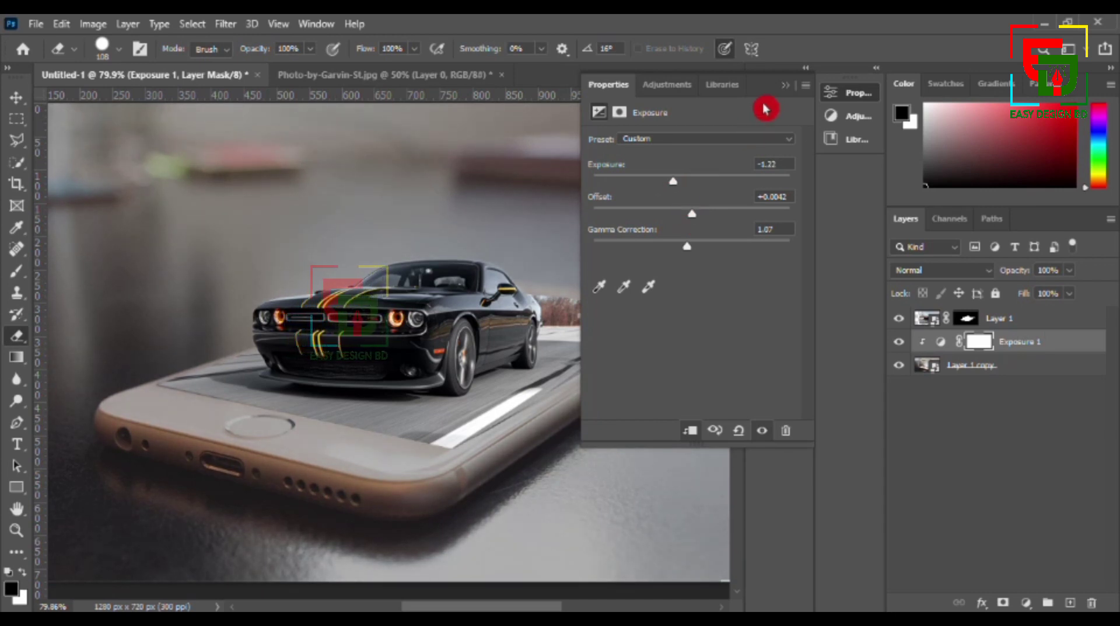
pyautogui.click(785, 85)
pyautogui.click(1011, 322)
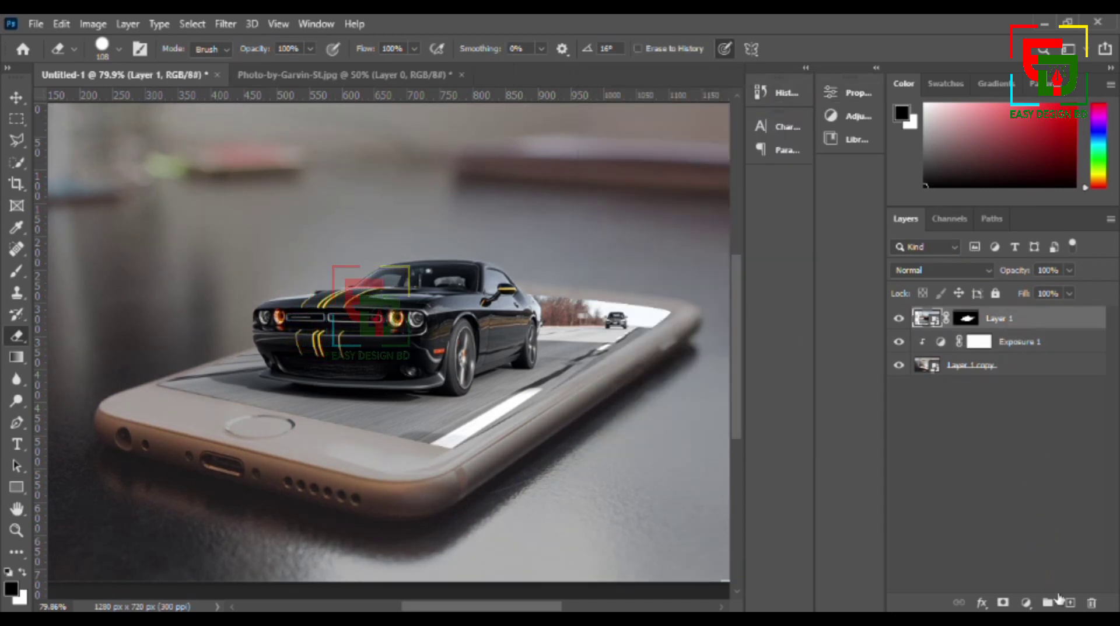
# Step: Add an Exposure layer clipped to Layer 1 with exposure -3.78 and gamma 2.26
pyautogui.click(1026, 601)
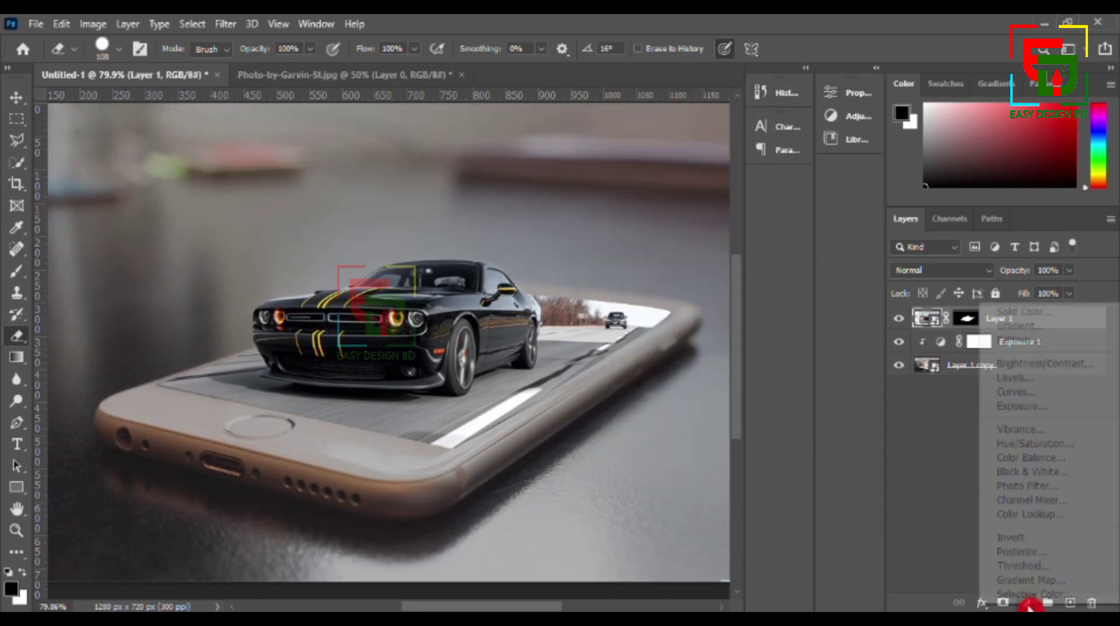
pyautogui.click(1028, 406)
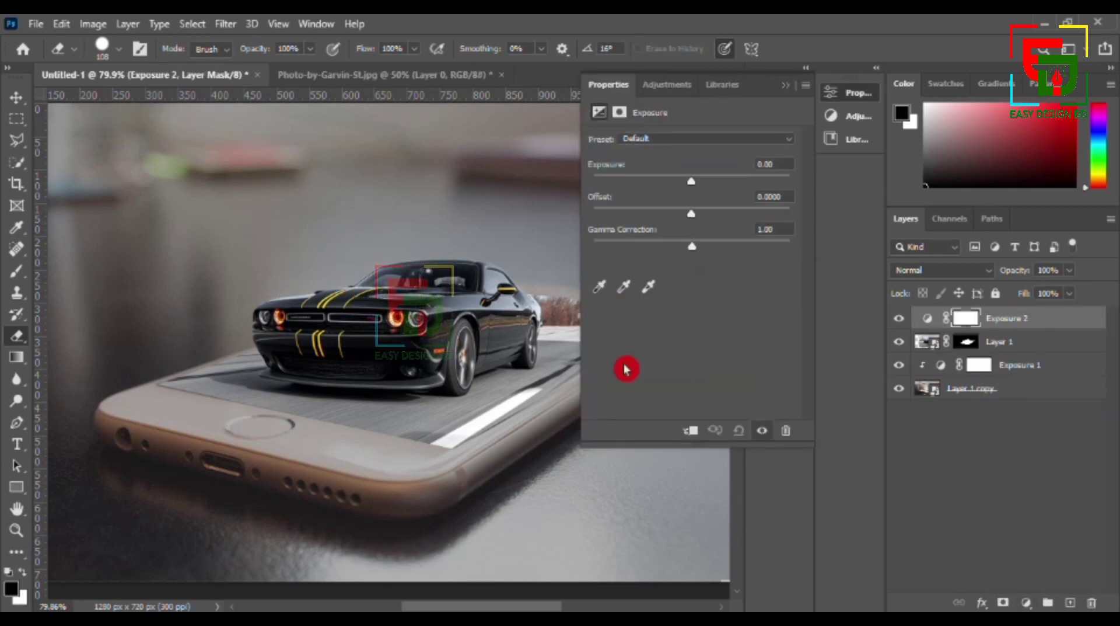
pyautogui.click(690, 430)
pyautogui.moveTo(695, 186)
pyautogui.mouseDown()
pyautogui.moveTo(708, 186)
pyautogui.moveTo(680, 186)
pyautogui.mouseUp()
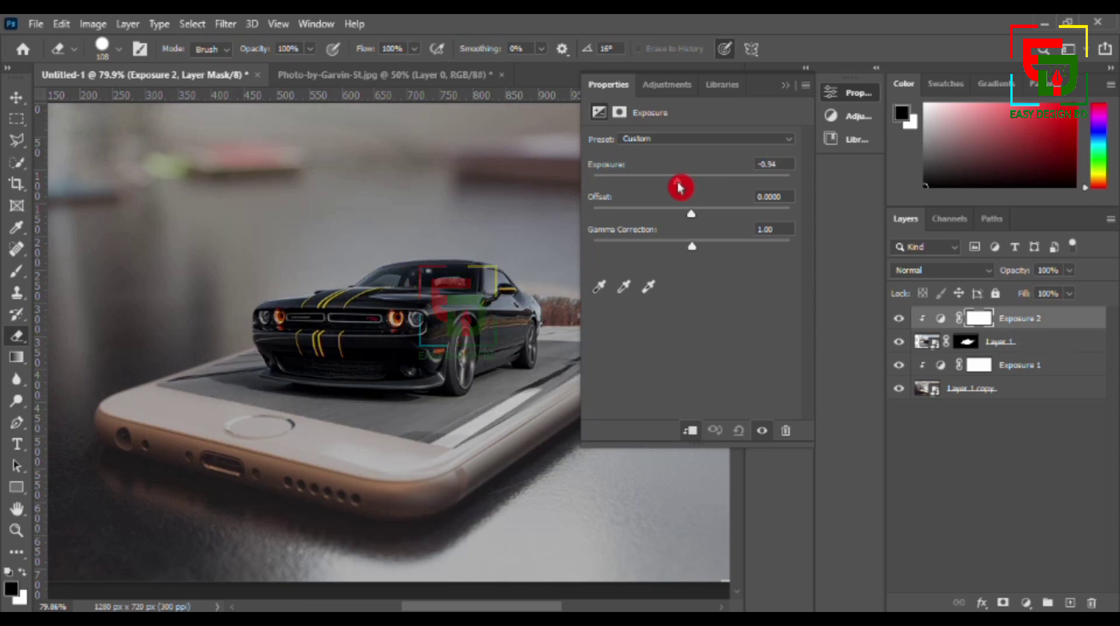
pyautogui.click(691, 233)
pyautogui.moveTo(694, 226)
pyautogui.mouseDown()
pyautogui.moveTo(704, 256)
pyautogui.moveTo(636, 264)
pyautogui.mouseUp()
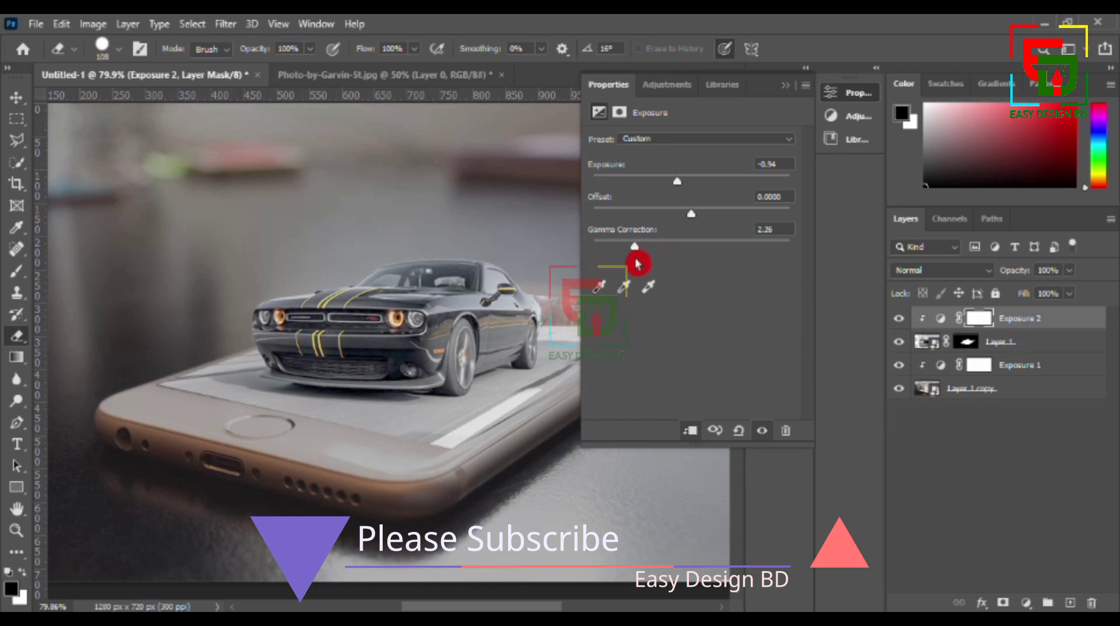
pyautogui.moveTo(678, 181); pyautogui.dragTo(638, 190)
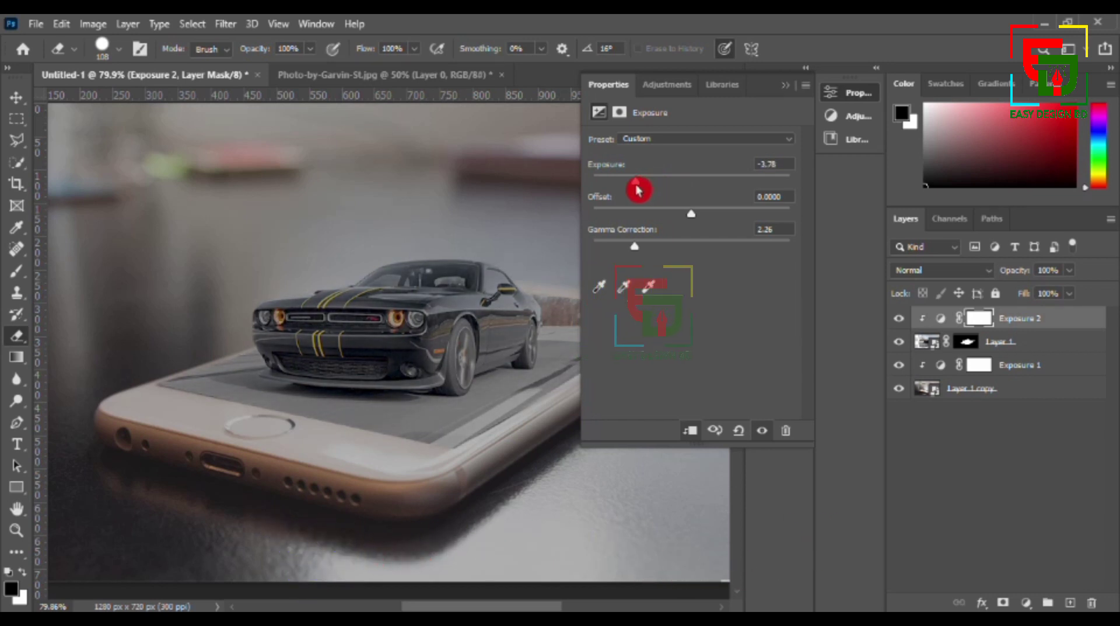
pyautogui.click(791, 92)
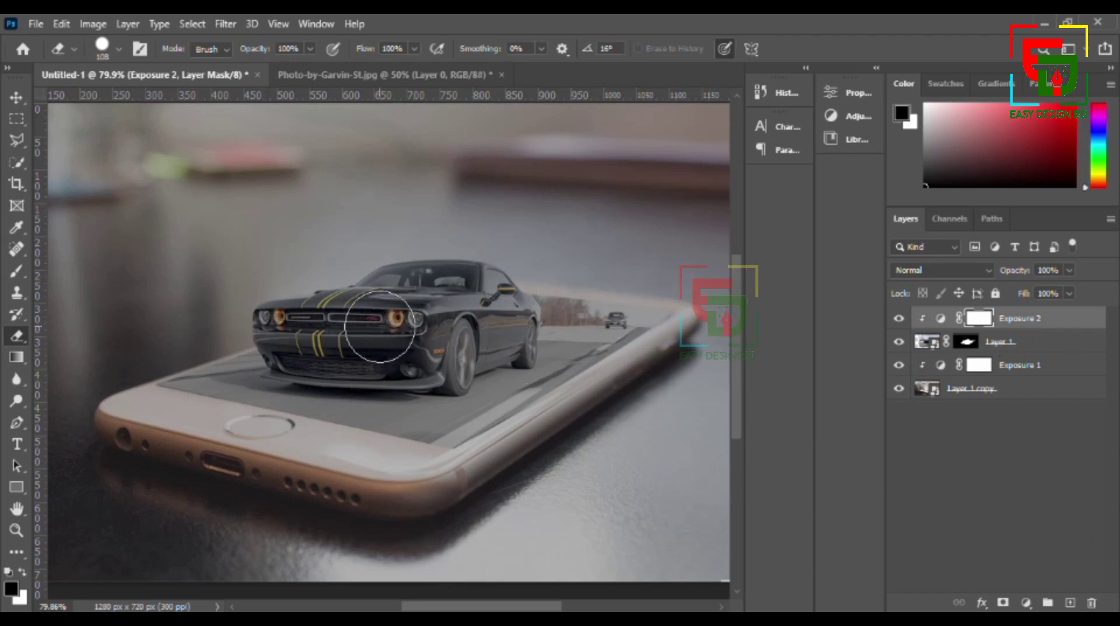
# Step: Switch to the Brush tool and set its size to 84 px
pyautogui.click(20, 320)
pyautogui.press('b')
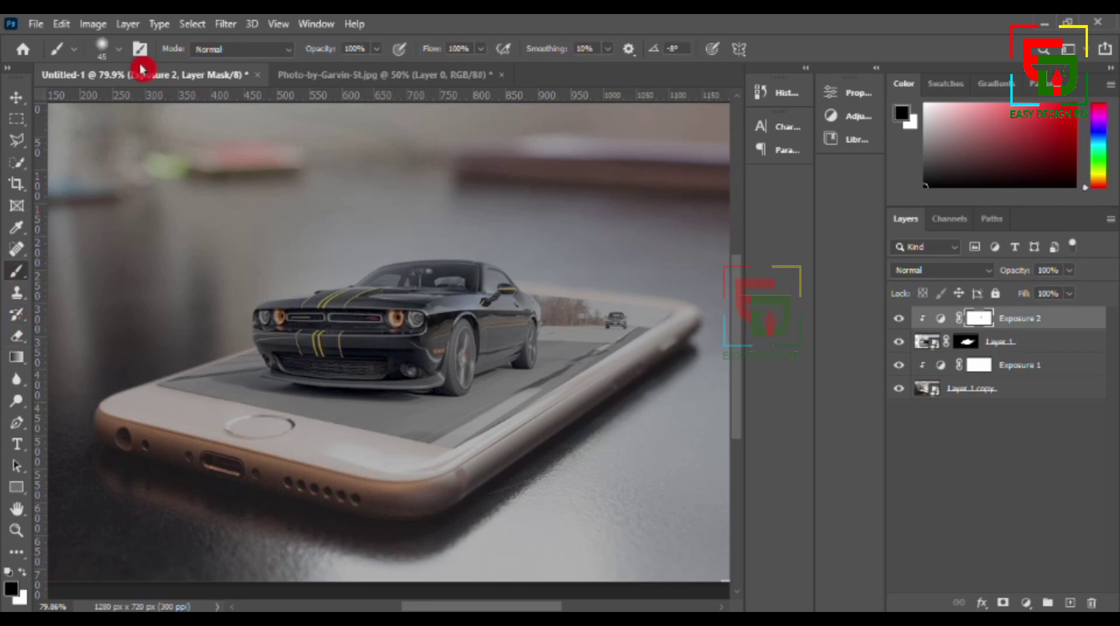
pyautogui.click(118, 48)
pyautogui.moveTo(149, 95)
pyautogui.mouseDown()
pyautogui.moveTo(108, 112)
pyautogui.moveTo(146, 109)
pyautogui.mouseUp()
pyautogui.click(481, 298)
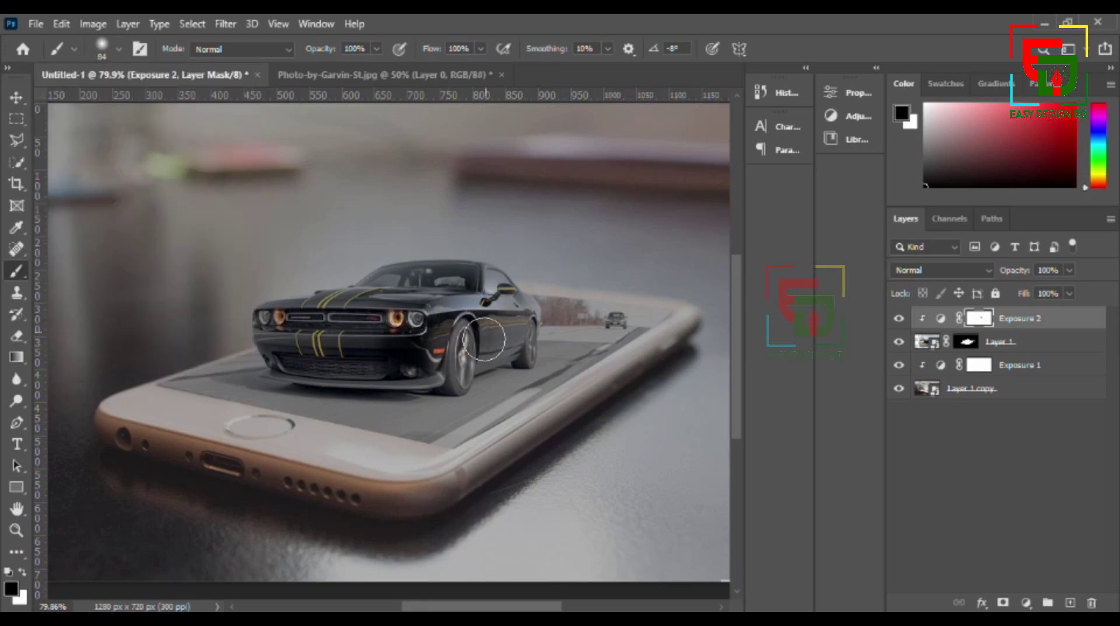
# Step: Paint black on the Exposure 2 mask over the car's body and windows
pyautogui.moveTo(483, 339)
pyautogui.mouseDown()
pyautogui.moveTo(274, 319)
pyautogui.moveTo(324, 357)
pyautogui.moveTo(417, 365)
pyautogui.mouseUp()
pyautogui.moveTo(479, 277)
pyautogui.mouseDown()
pyautogui.moveTo(356, 292)
pyautogui.moveTo(441, 286)
pyautogui.moveTo(521, 313)
pyautogui.moveTo(472, 349)
pyautogui.mouseUp()
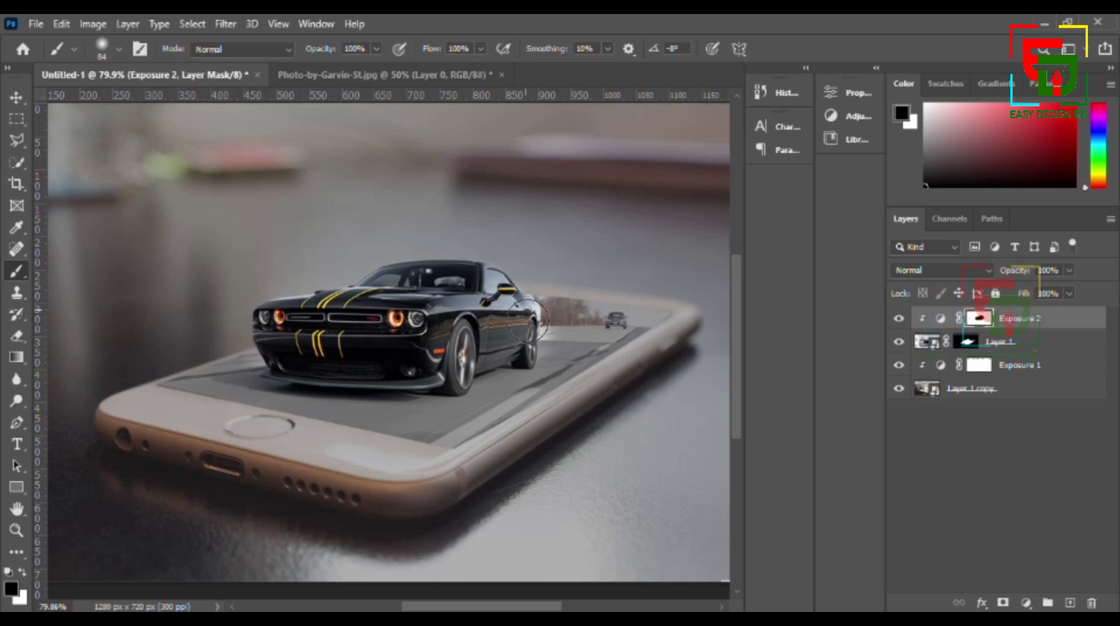
pyautogui.scroll(-1, 371, 299)
pyautogui.scroll(-1, 374, 297)
pyautogui.scroll(-1, 375, 294)
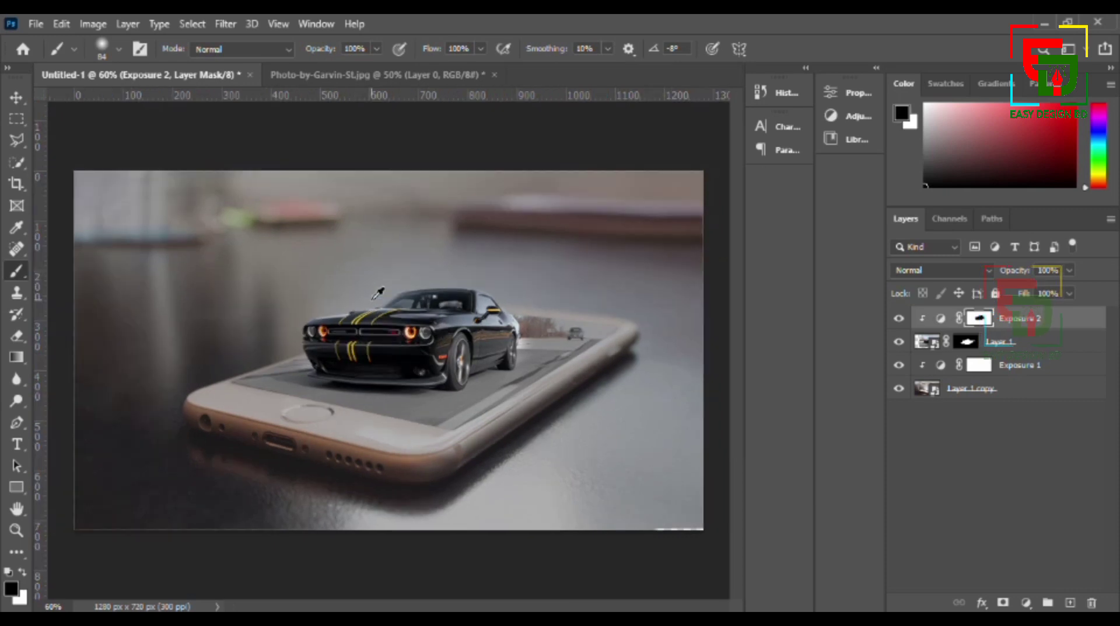
pyautogui.scroll(-1, 378, 292)
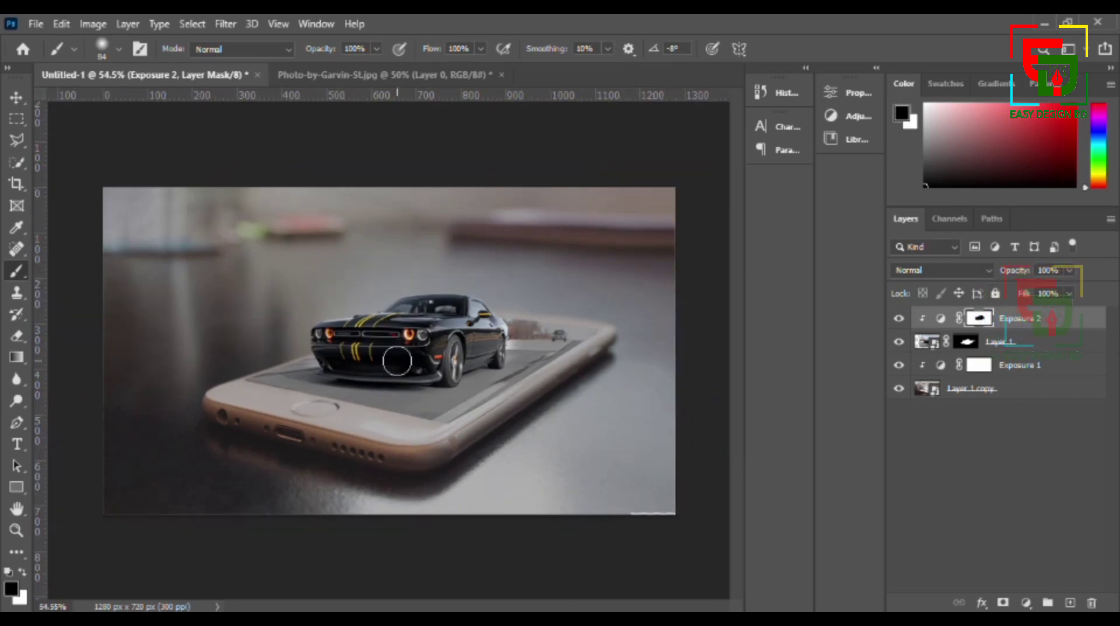
# Step: Close the Photo-by-Garvin-St.jpg document without saving
pyautogui.click(482, 78)
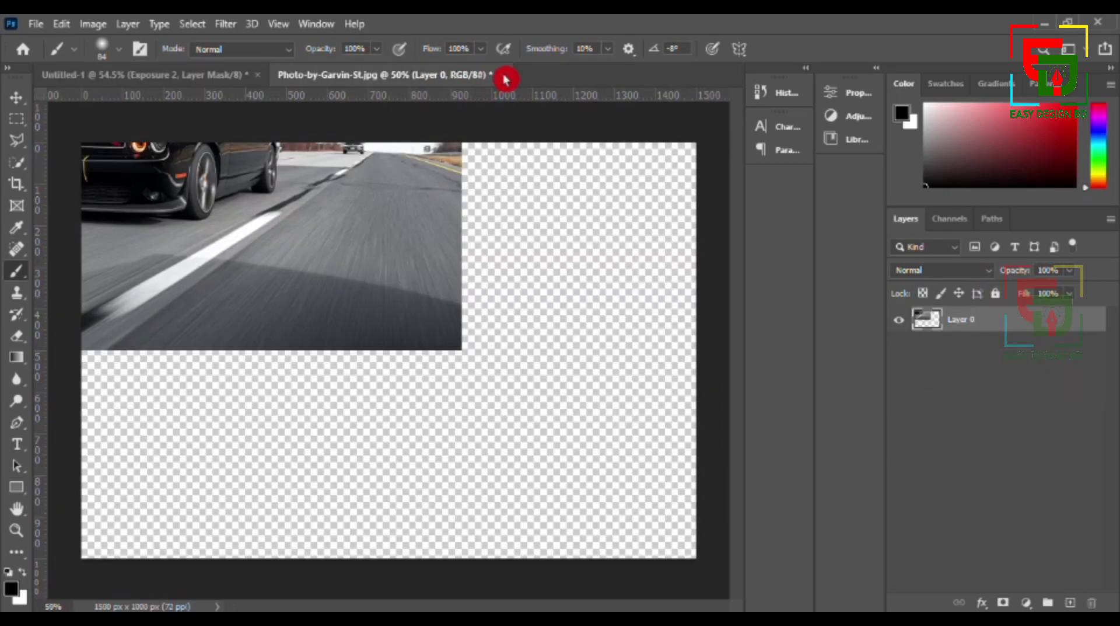
pyautogui.click(501, 75)
pyautogui.click(538, 252)
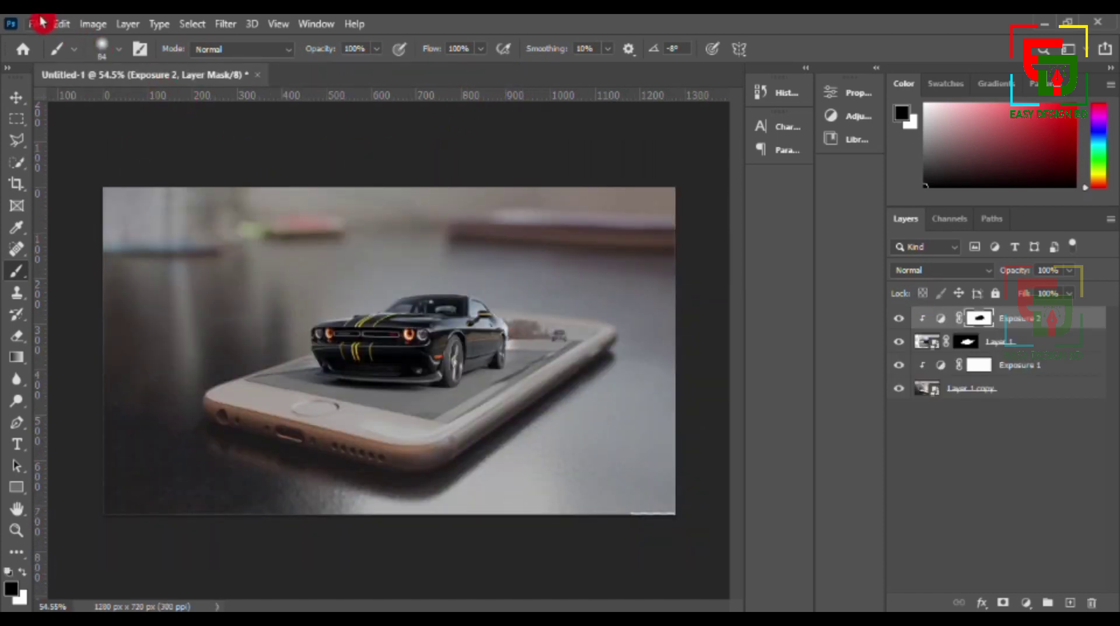
# Step: Open green-tree-white.jpg
pyautogui.click(41, 22)
pyautogui.click(59, 54)
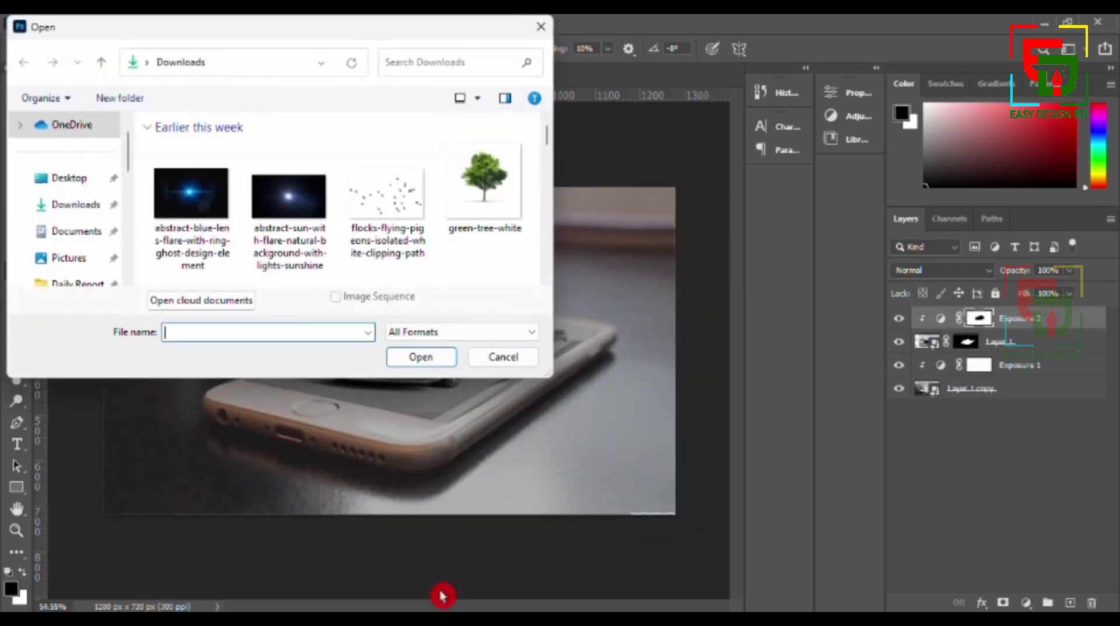
pyautogui.scroll(-2, 428, 277)
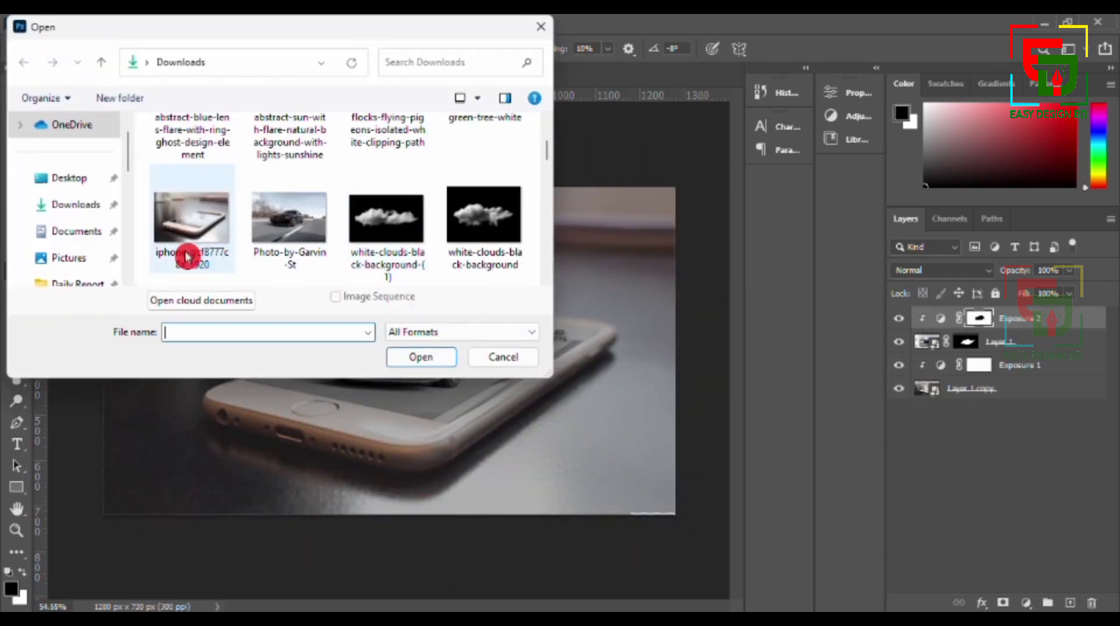
pyautogui.scroll(-2, 317, 229)
pyautogui.scroll(4, 320, 233)
pyautogui.click(498, 175)
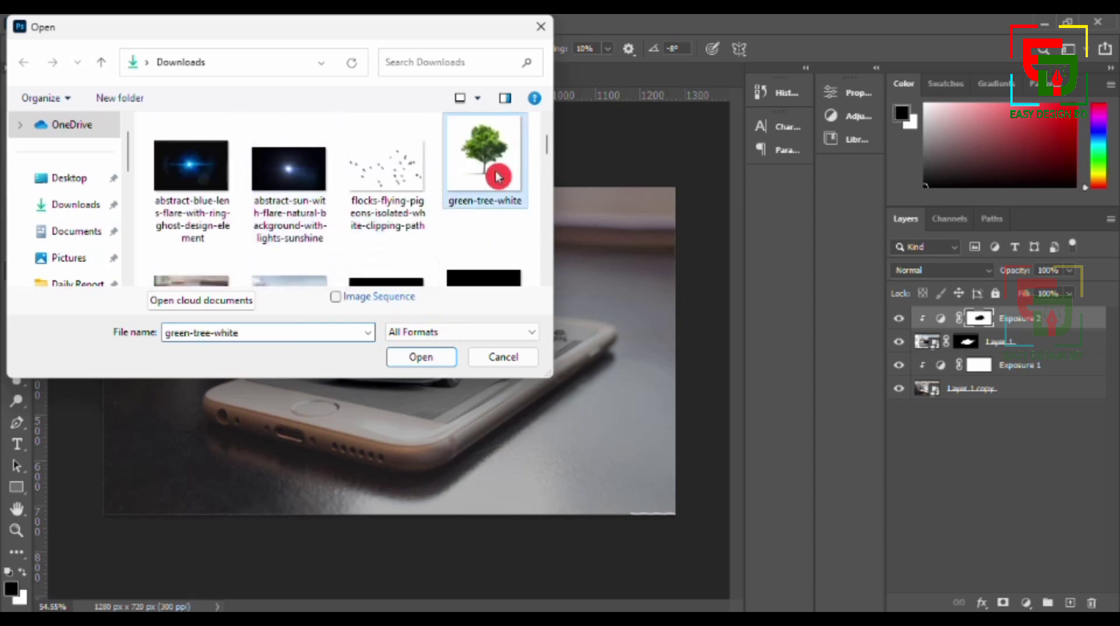
pyautogui.click(423, 355)
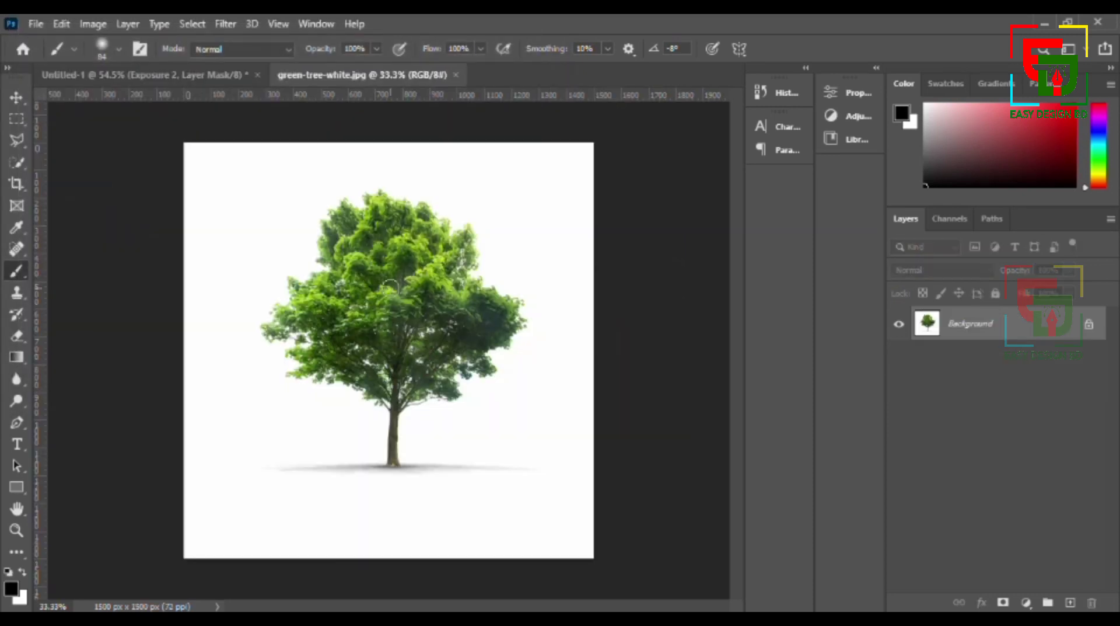
# Step: Select the white background using Color Range with fuzziness lowered to 15
pyautogui.click(185, 24)
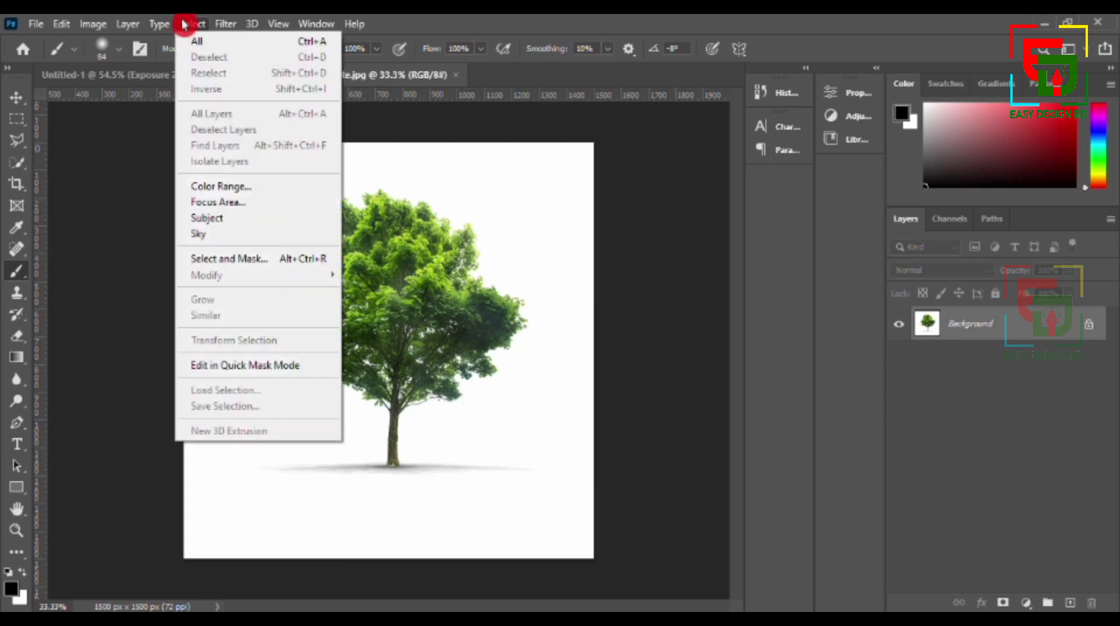
pyautogui.click(232, 186)
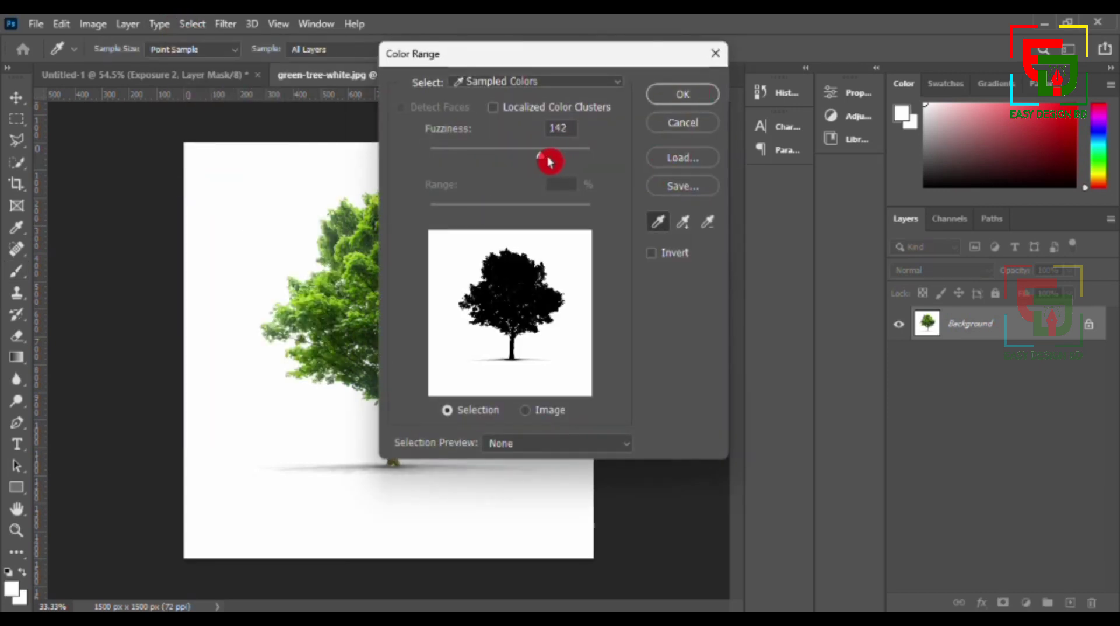
pyautogui.moveTo(549, 161)
pyautogui.mouseDown()
pyautogui.moveTo(591, 160)
pyautogui.moveTo(527, 163)
pyautogui.mouseUp()
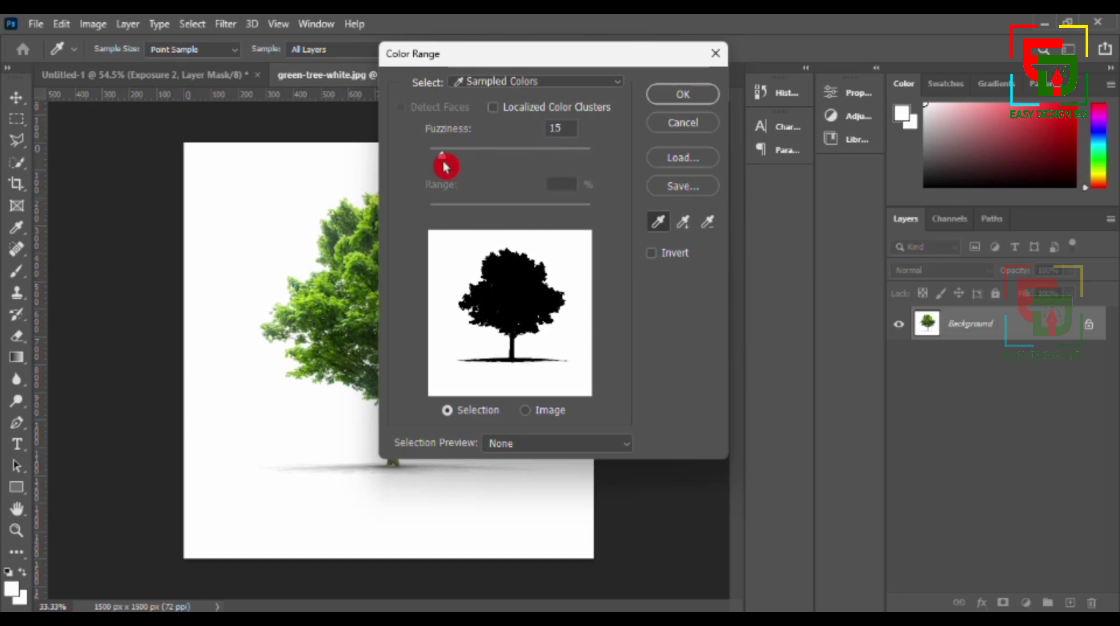
pyautogui.click(683, 95)
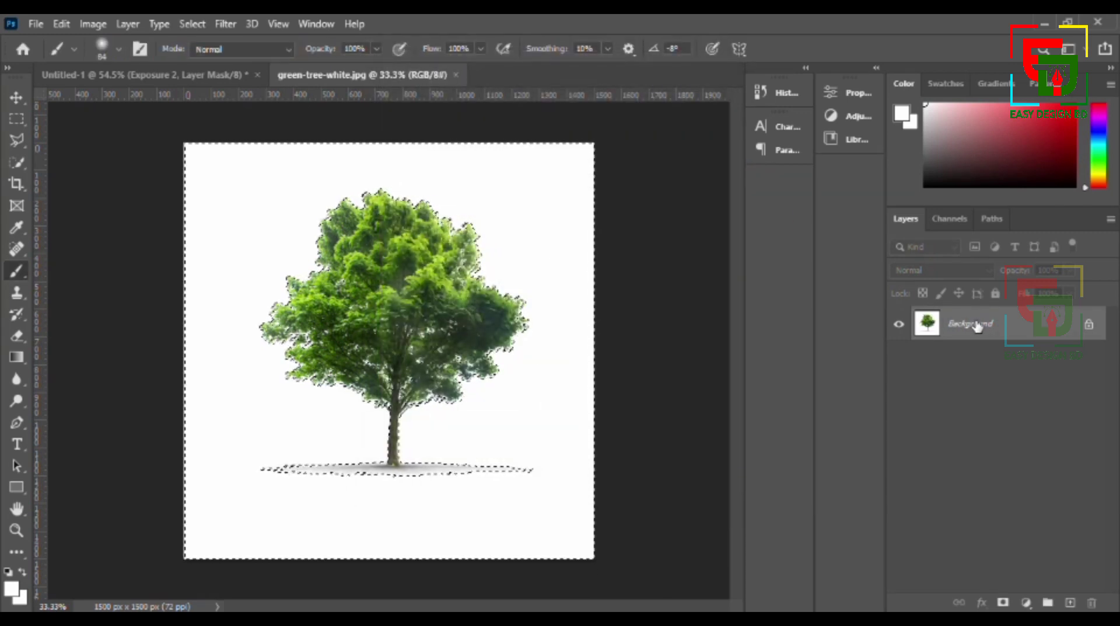
# Step: Mask the tree with an inverted layer mask, convert it to a smart object, and drag it to Untitled-1
pyautogui.click(1003, 601)
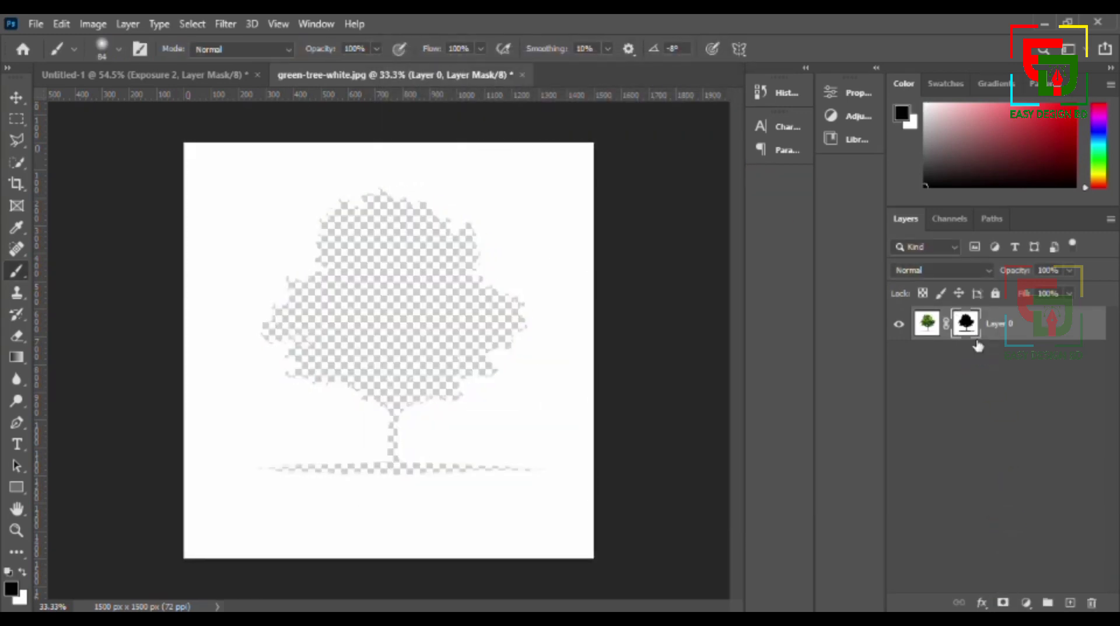
pyautogui.hotkey('ctrl', 'i')
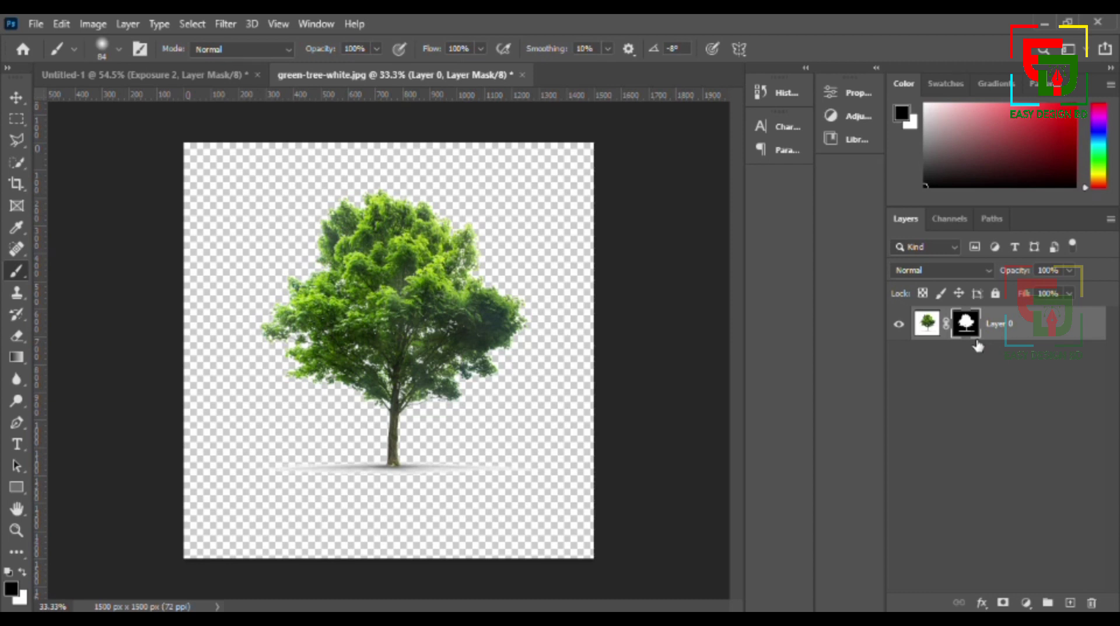
pyautogui.rightClick(1013, 325)
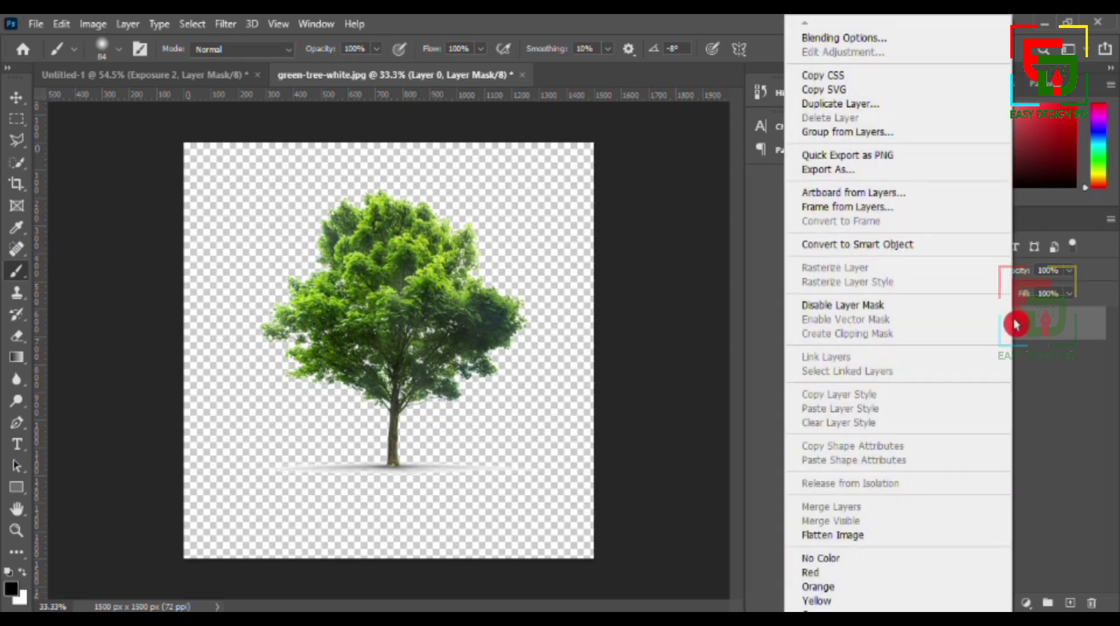
pyautogui.click(888, 242)
pyautogui.press('v')
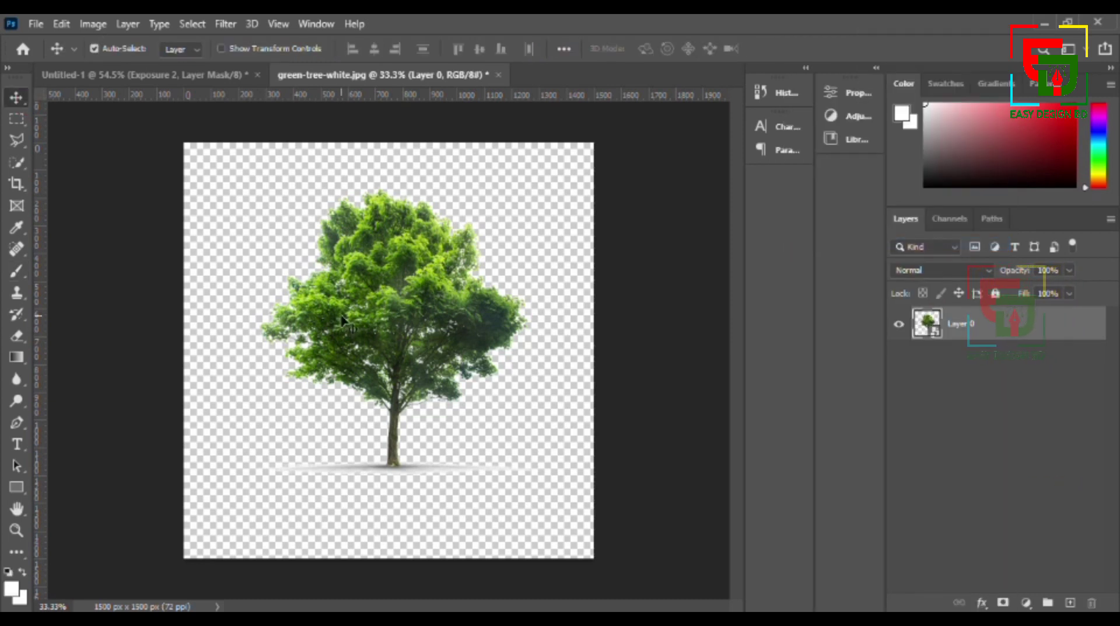
pyautogui.moveTo(410, 341); pyautogui.dragTo(99, 85)
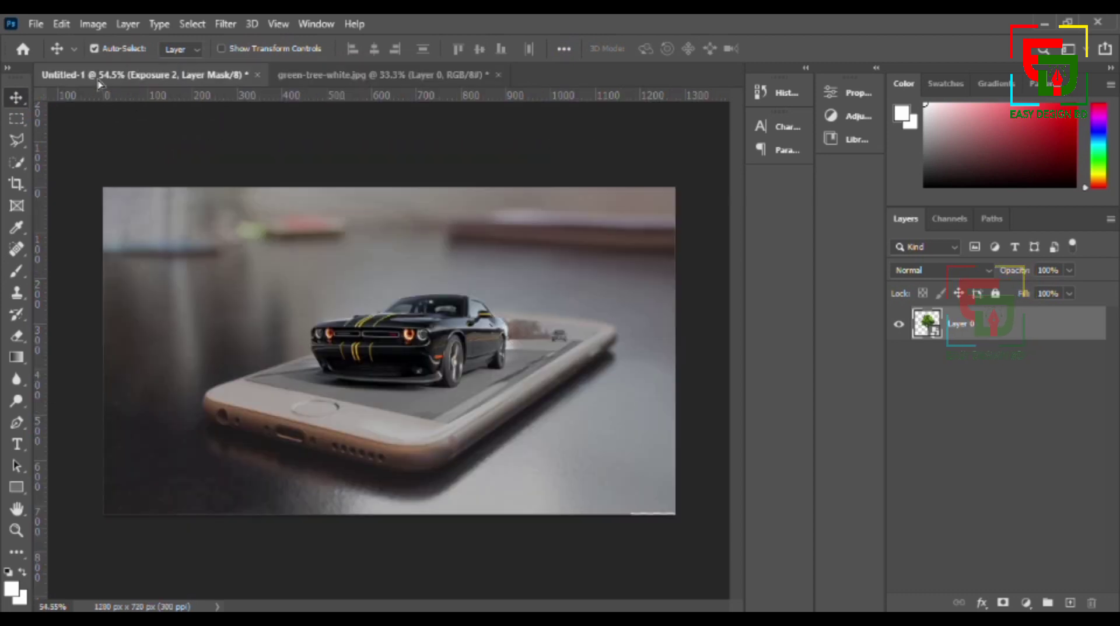
# Step: Drop the tree into Untitled-1 and scale it small onto the phone's left edge beside the car
pyautogui.moveTo(233, 328); pyautogui.dragTo(353, 376)
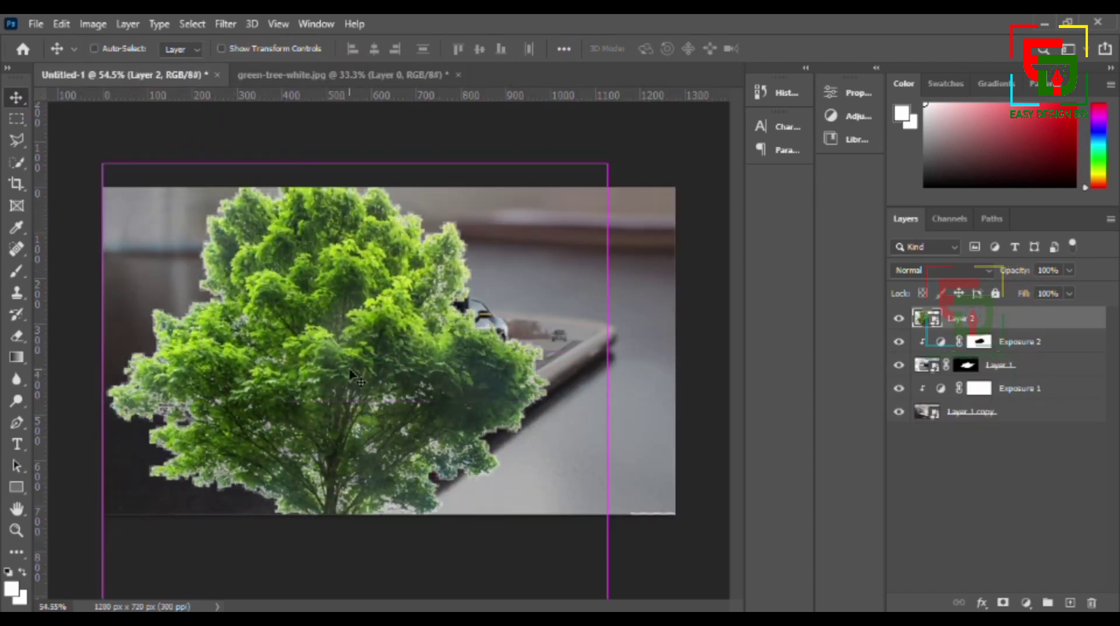
pyautogui.hotkey('ctrl', 't')
pyautogui.moveTo(103, 163); pyautogui.dragTo(405, 450)
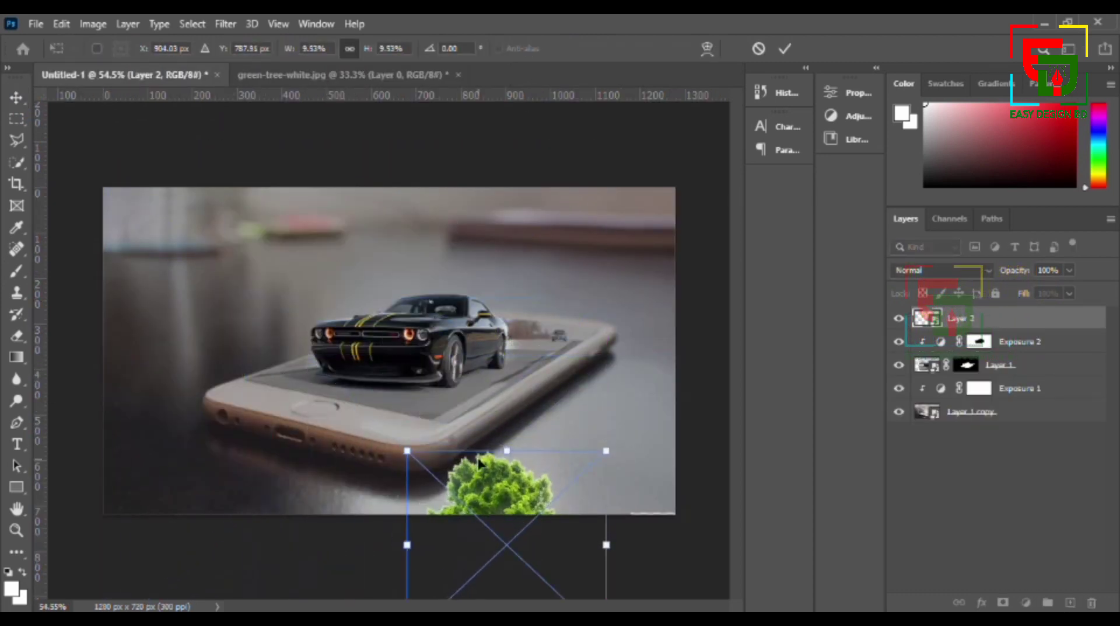
pyautogui.moveTo(518, 478); pyautogui.dragTo(280, 251)
pyautogui.moveTo(205, 228); pyautogui.dragTo(236, 260)
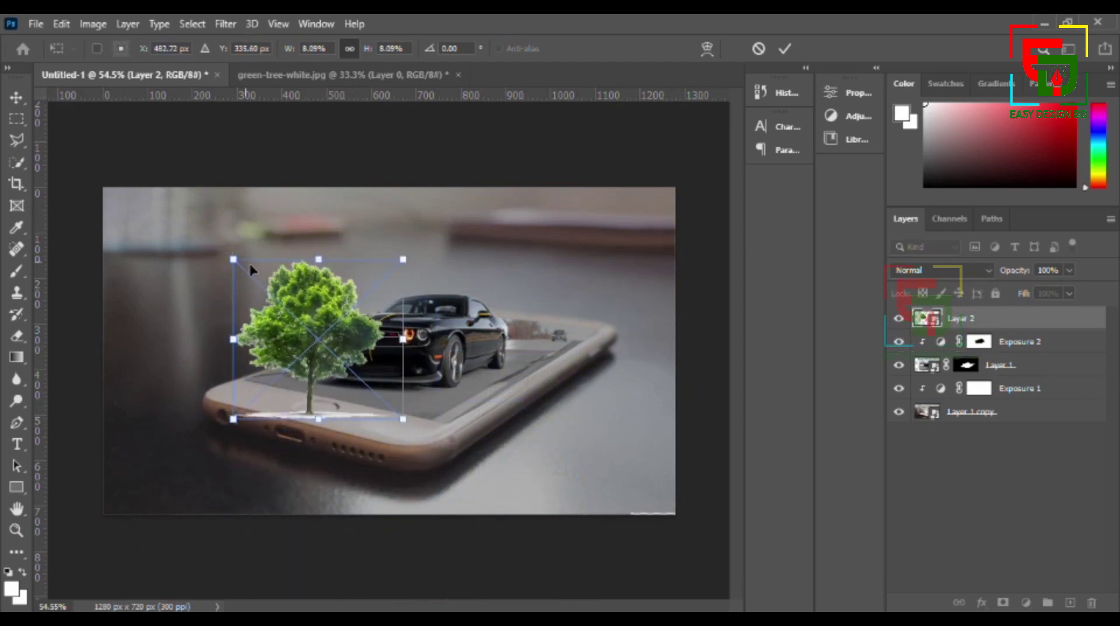
pyautogui.moveTo(289, 313); pyautogui.dragTo(223, 295)
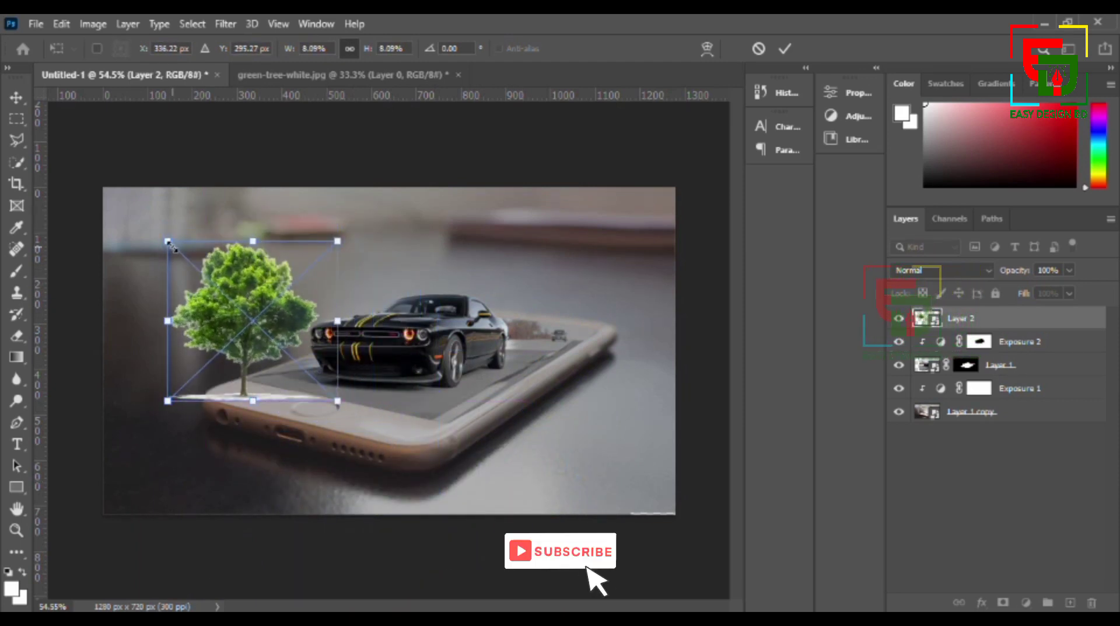
pyautogui.moveTo(167, 240); pyautogui.dragTo(135, 177)
pyautogui.press('Return')
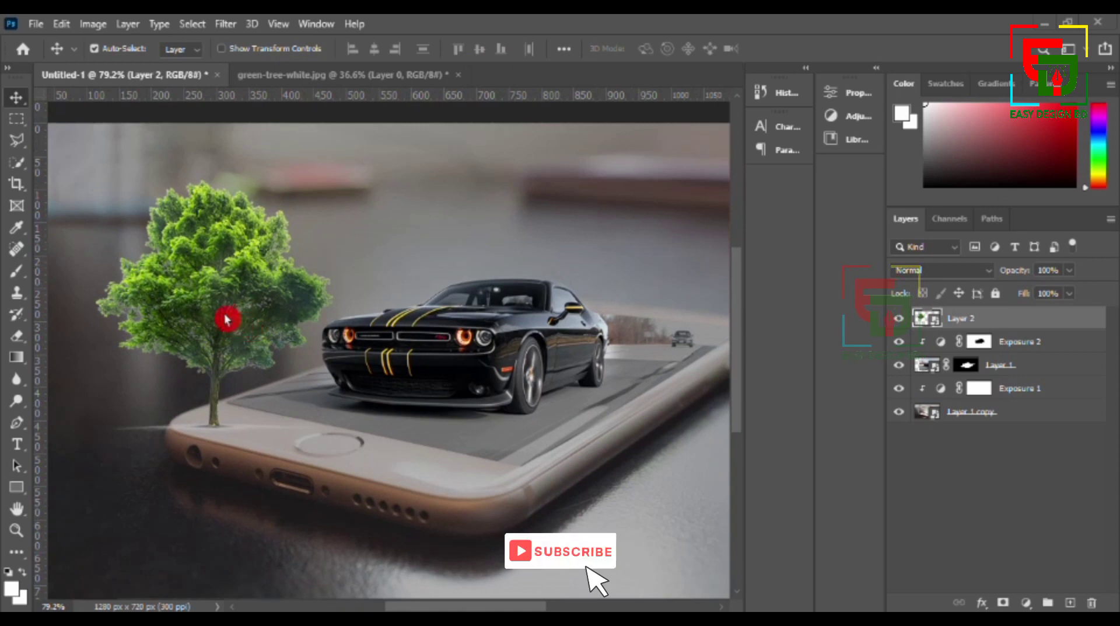
pyautogui.moveTo(223, 287); pyautogui.dragTo(220, 276)
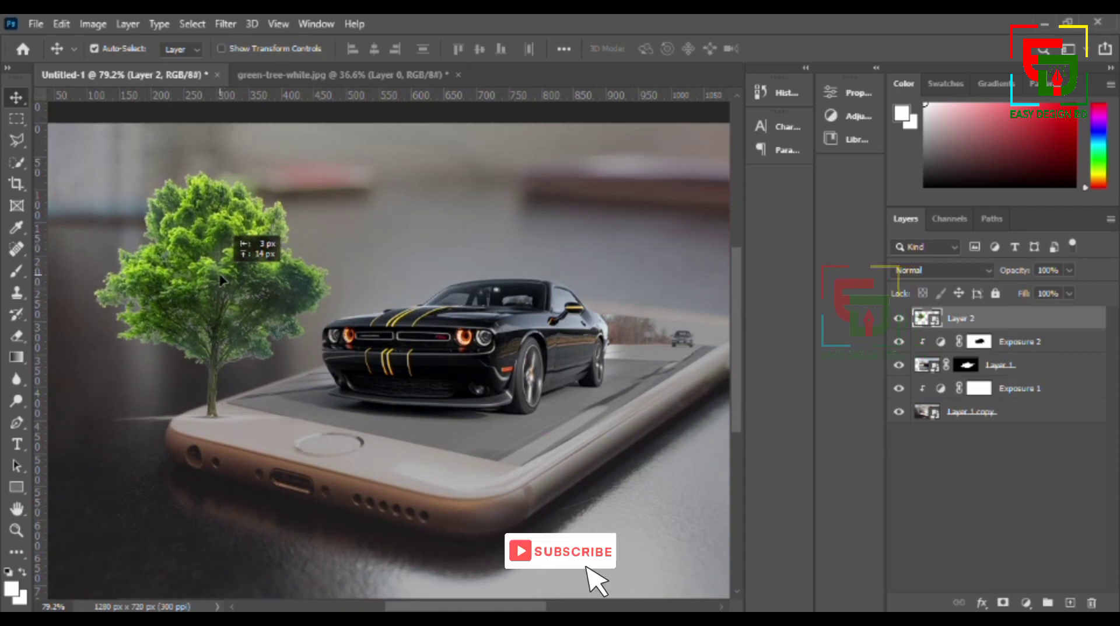
# Step: Rasterize the tree smart object into Layer 2 by starting the Eraser on it
pyautogui.click(22, 337)
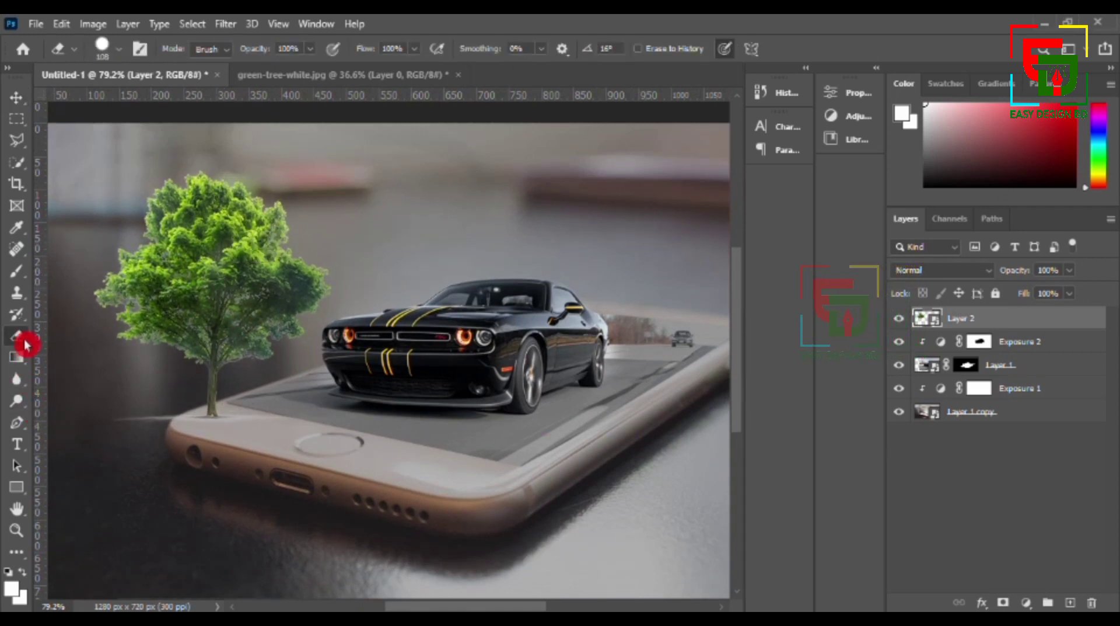
pyautogui.click(152, 413)
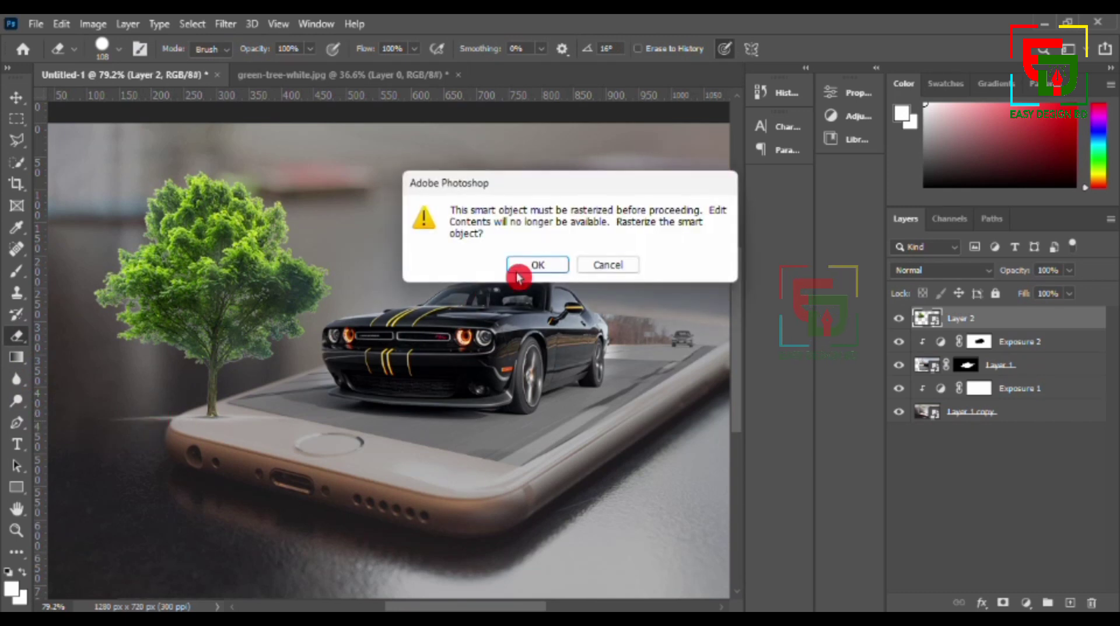
pyautogui.click(528, 263)
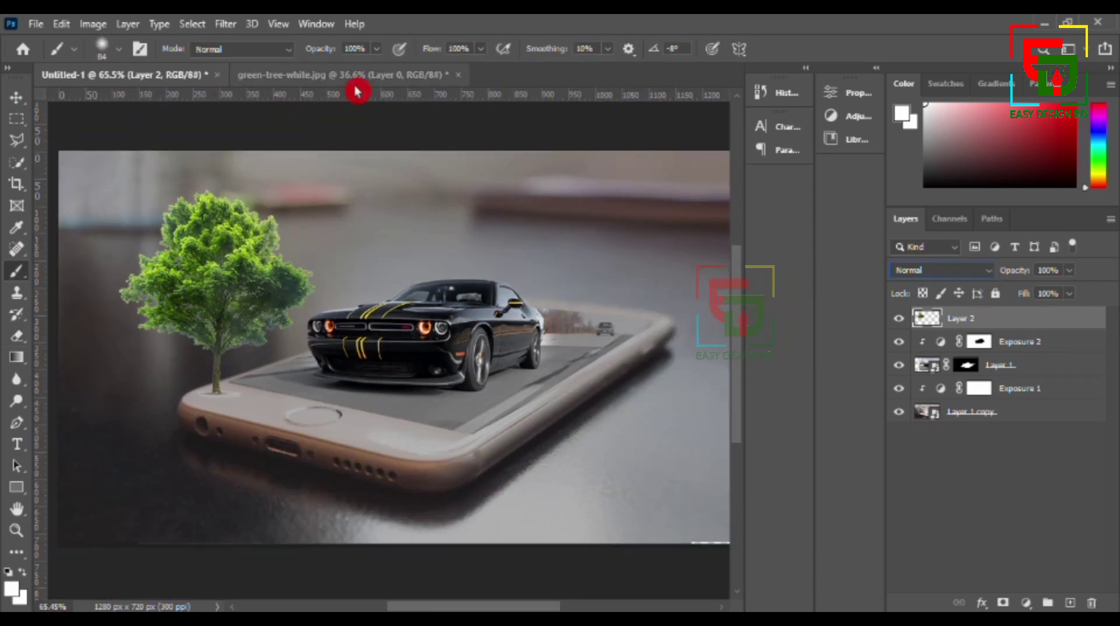
pyautogui.click(35, 24)
# Step: Open the abstract sun flare image
pyautogui.click(56, 57)
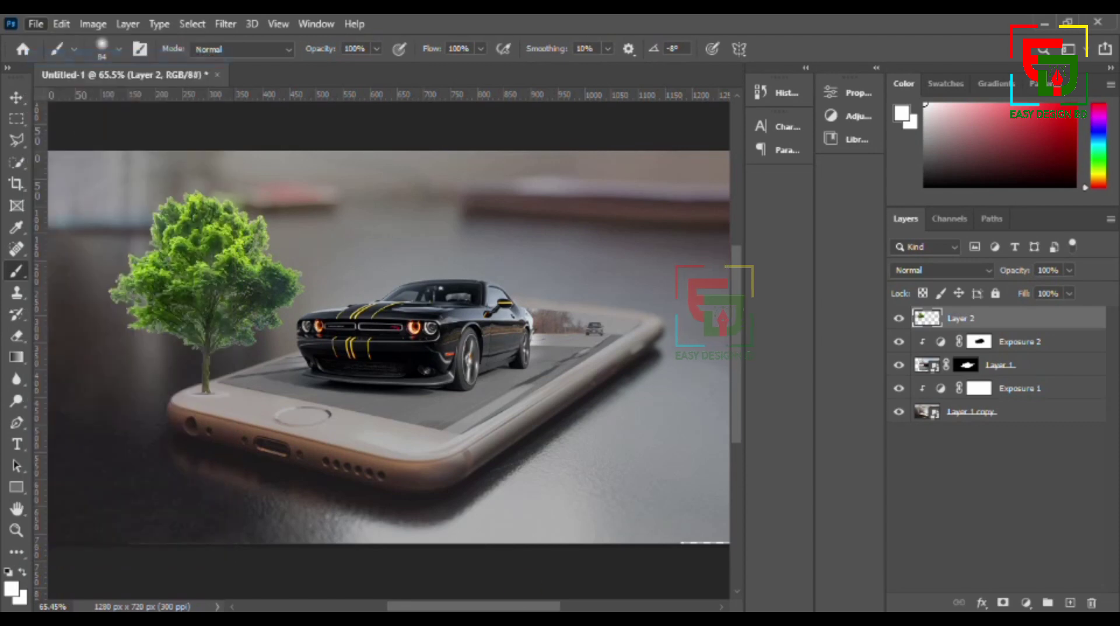
pyautogui.scroll(-2, 421, 248)
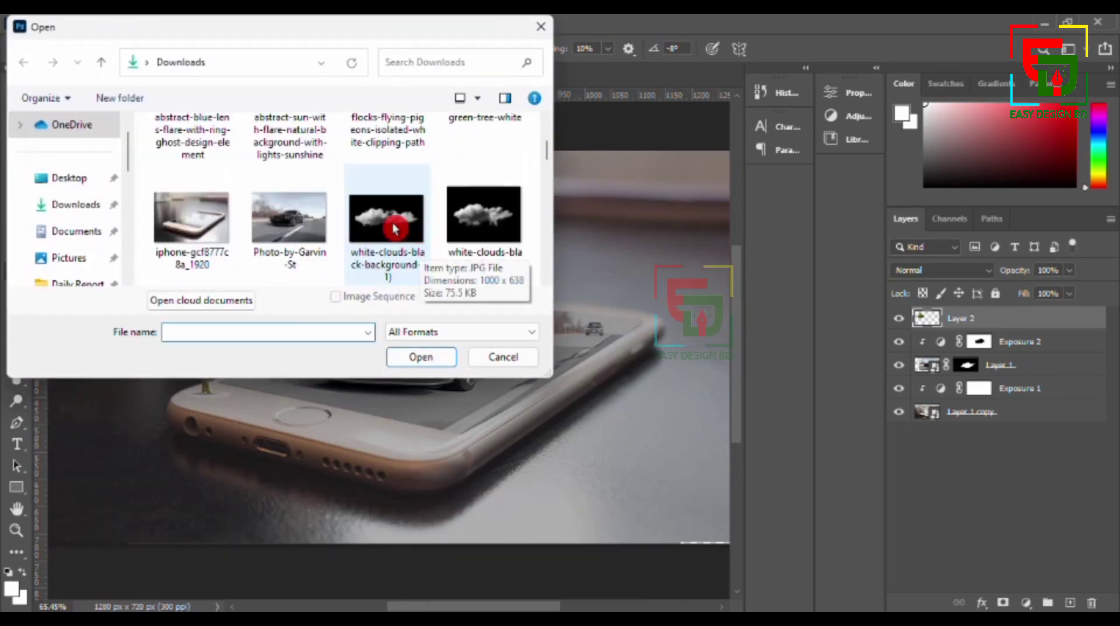
pyautogui.scroll(2, 377, 216)
pyautogui.click(292, 182)
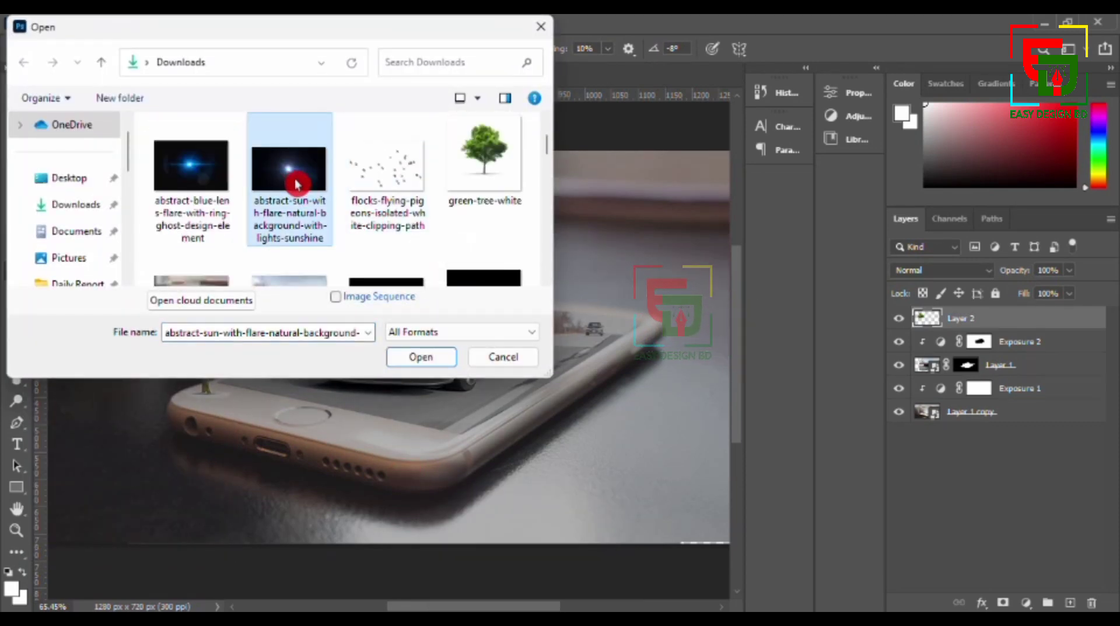
pyautogui.click(414, 357)
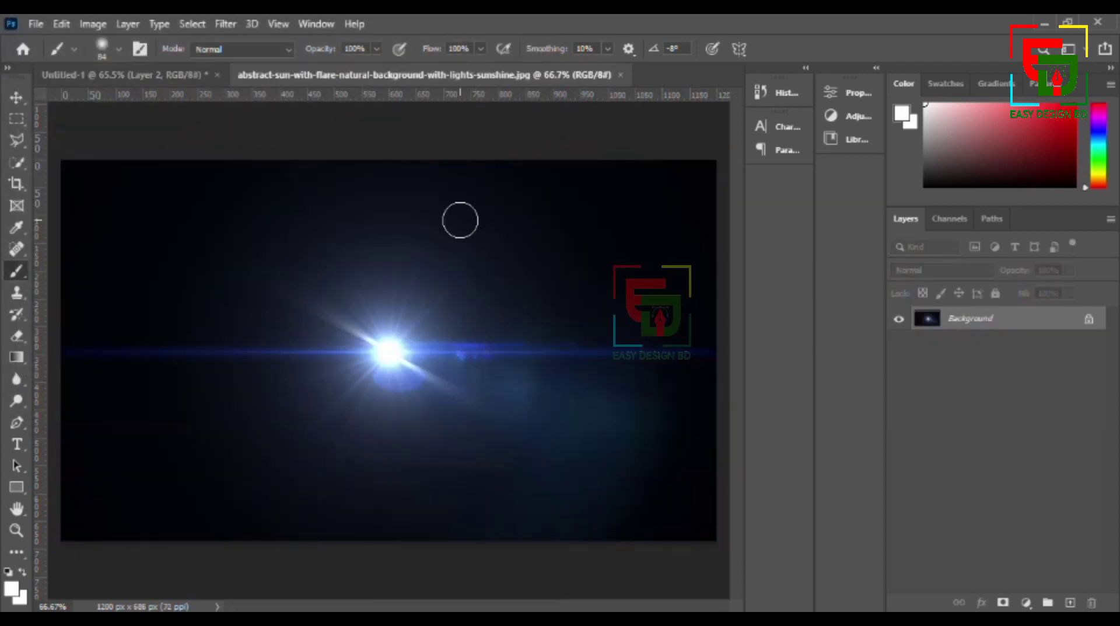
# Step: Unlock the flare background, drag it into the car composition, and lower its opacity to 46%
pyautogui.click(19, 98)
pyautogui.moveTo(426, 387); pyautogui.dragTo(237, 187)
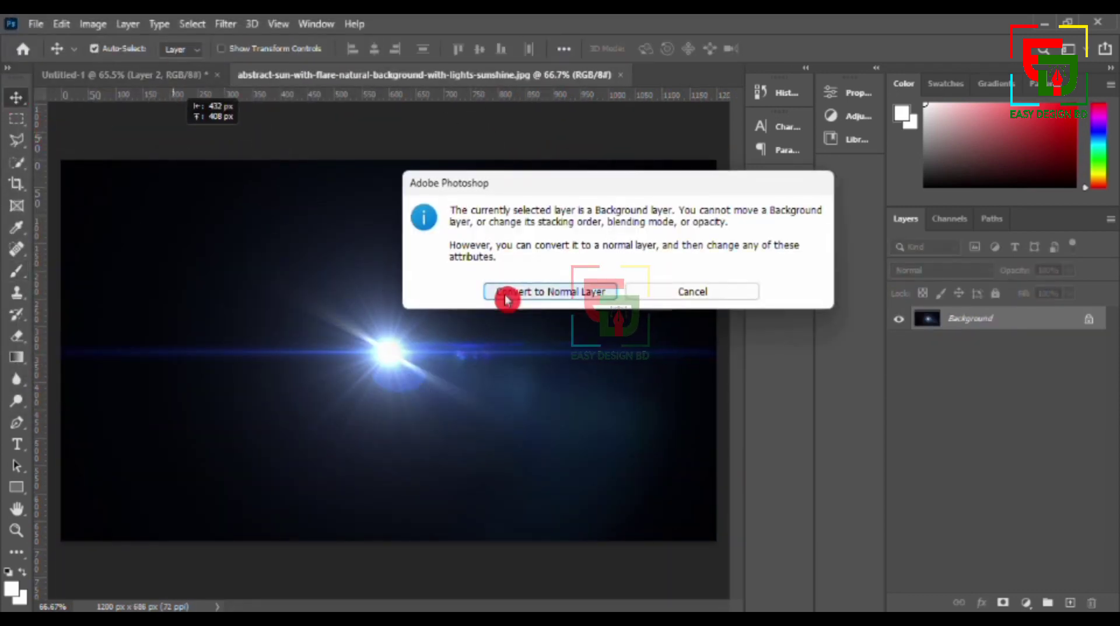
pyautogui.click(505, 291)
pyautogui.moveTo(598, 522); pyautogui.dragTo(164, 146)
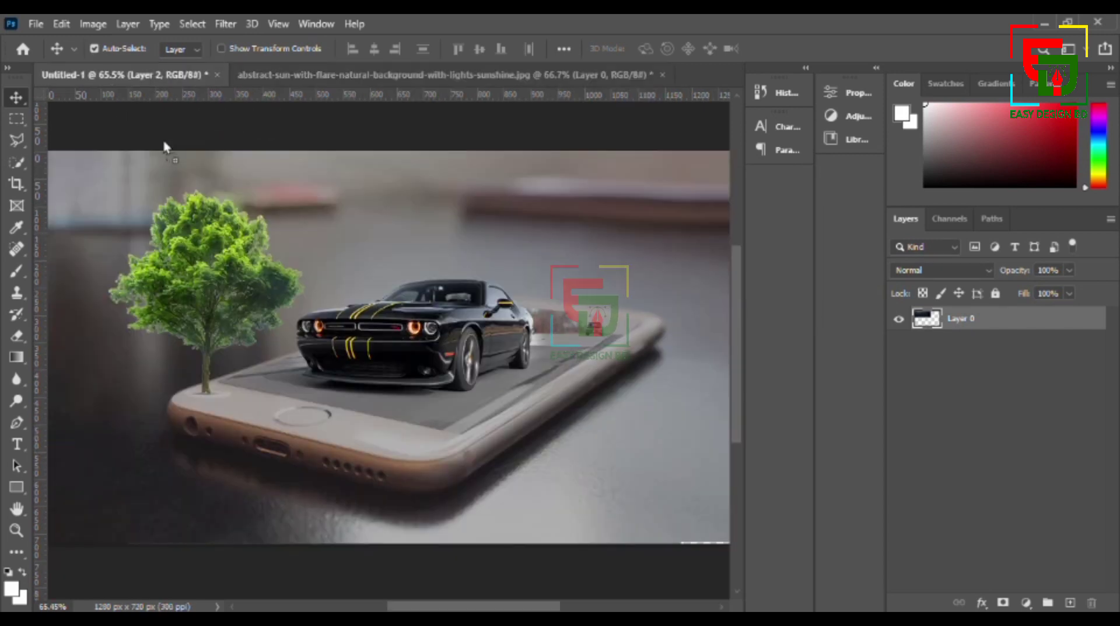
pyautogui.moveTo(164, 146); pyautogui.dragTo(496, 375)
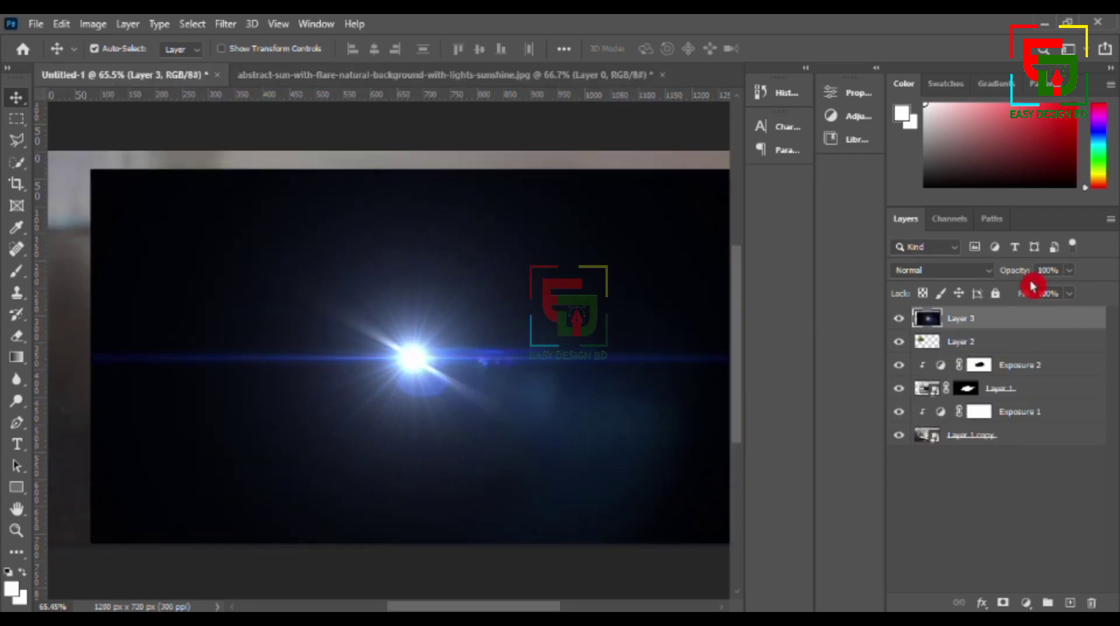
pyautogui.click(1069, 269)
pyautogui.moveTo(1054, 291); pyautogui.dragTo(1032, 298)
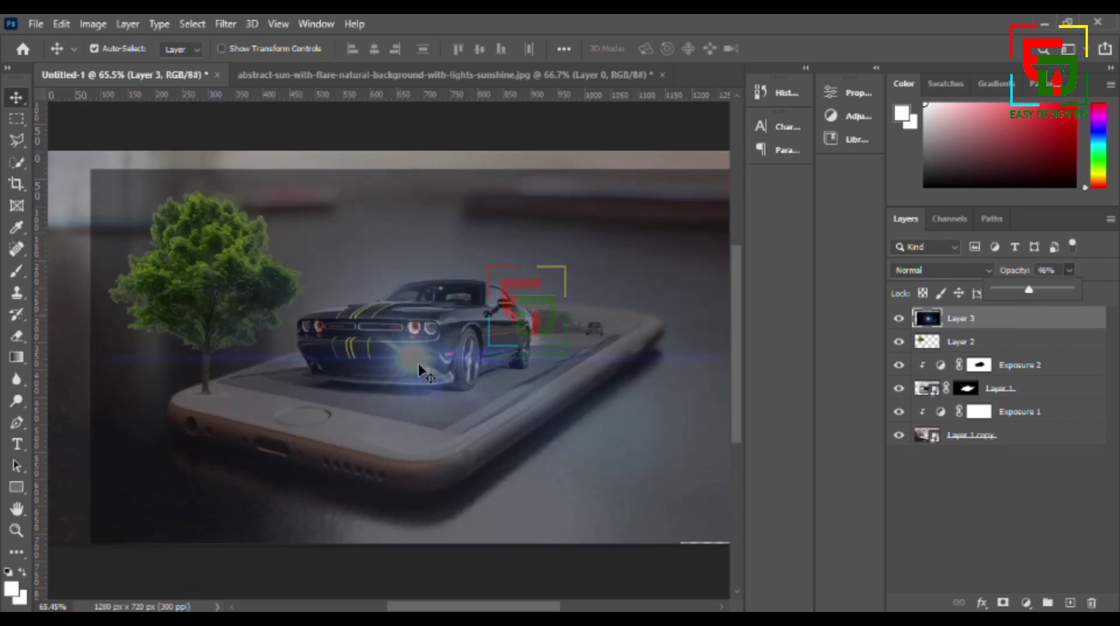
pyautogui.moveTo(419, 367); pyautogui.dragTo(439, 341)
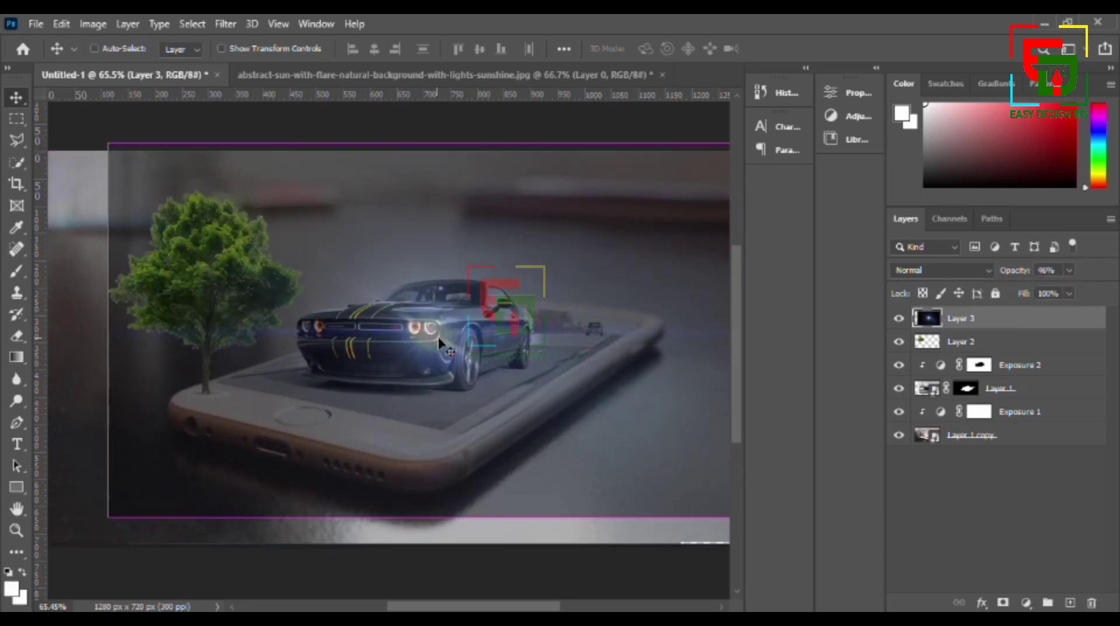
# Step: Scale the flare down over the right headlight and raise its opacity to 100%
pyautogui.hotkey('ctrl', 't')
pyautogui.moveTo(99, 147); pyautogui.dragTo(359, 289)
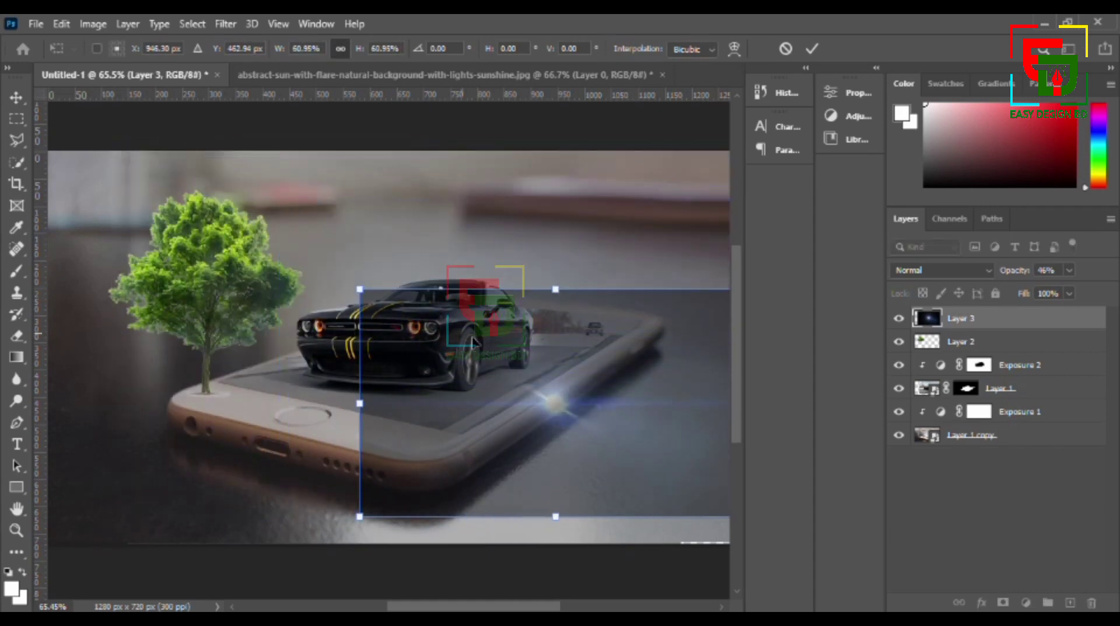
pyautogui.moveTo(569, 408); pyautogui.dragTo(442, 335)
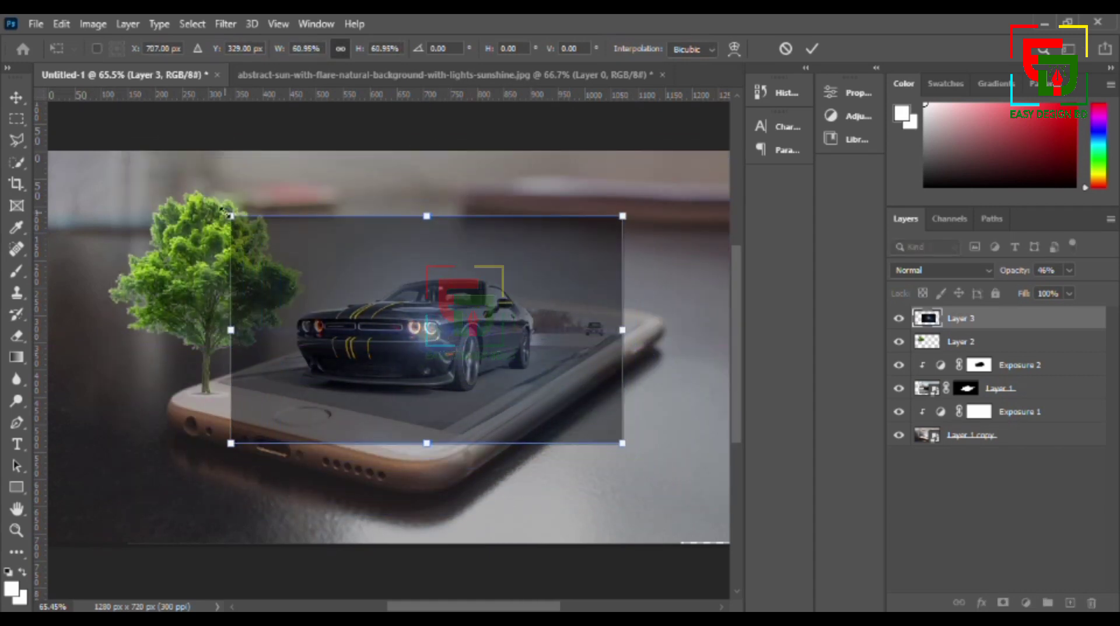
pyautogui.moveTo(229, 214); pyautogui.dragTo(265, 229)
pyautogui.moveTo(422, 328); pyautogui.dragTo(406, 325)
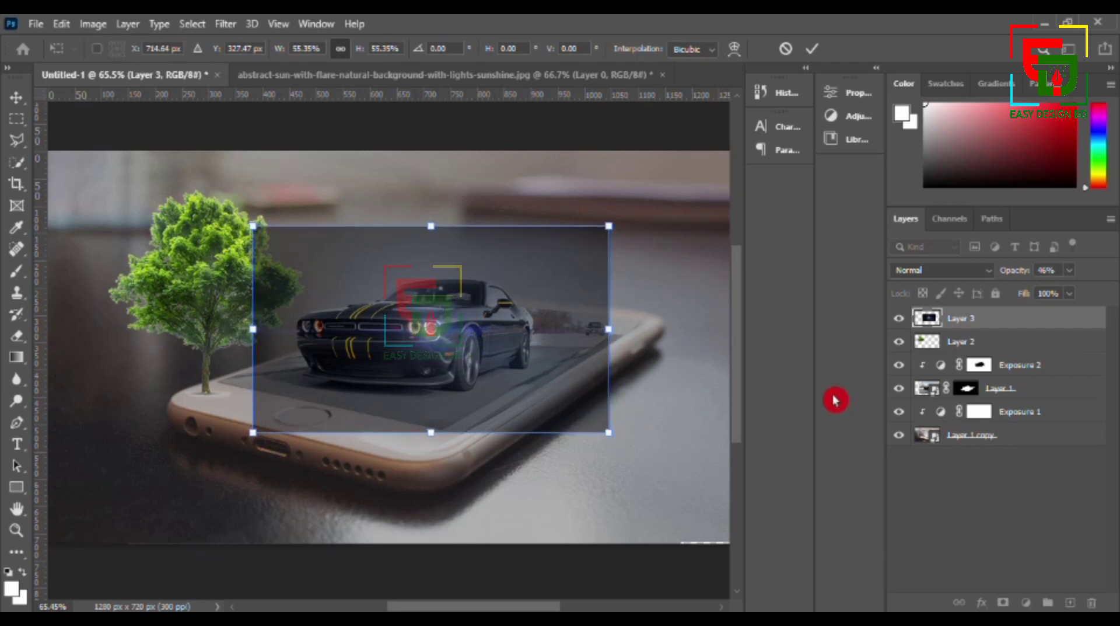
pyautogui.click(1069, 269)
pyautogui.moveTo(1065, 297); pyautogui.dragTo(1097, 295)
# Step: Set the flare to Screen blend and place a smaller duplicate on the left headlight
pyautogui.click(963, 270)
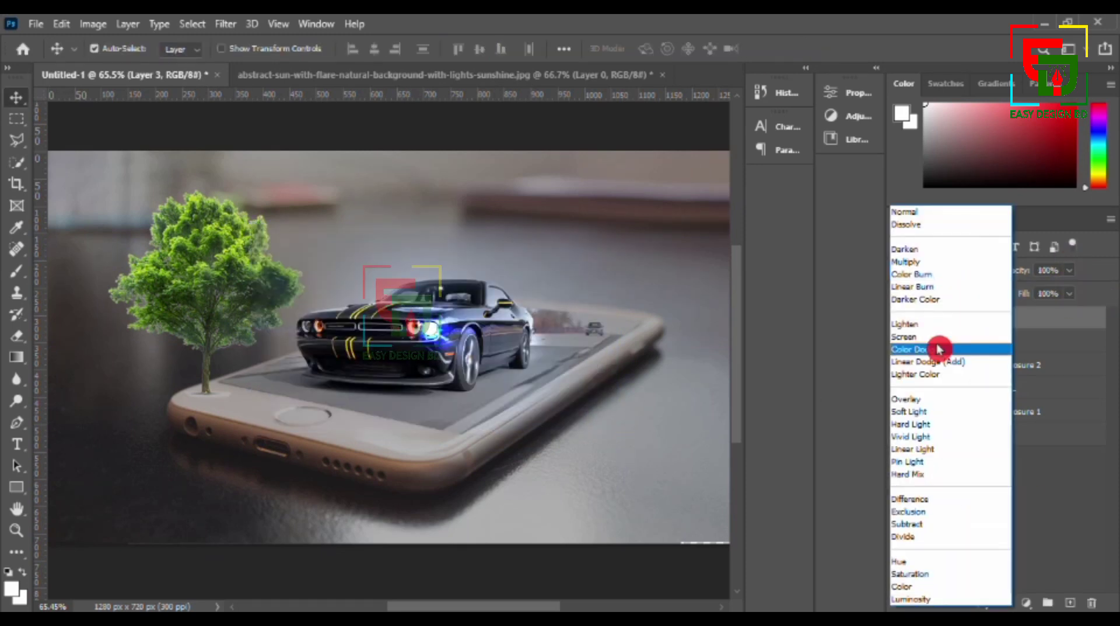
pyautogui.click(938, 349)
pyautogui.hotkey('ctrl', 'j')
pyautogui.moveTo(429, 329)
pyautogui.mouseDown()
pyautogui.moveTo(320, 333)
pyautogui.moveTo(335, 339)
pyautogui.mouseUp()
pyautogui.hotkey('ctrl', 't')
pyautogui.moveTo(186, 249); pyautogui.dragTo(221, 274)
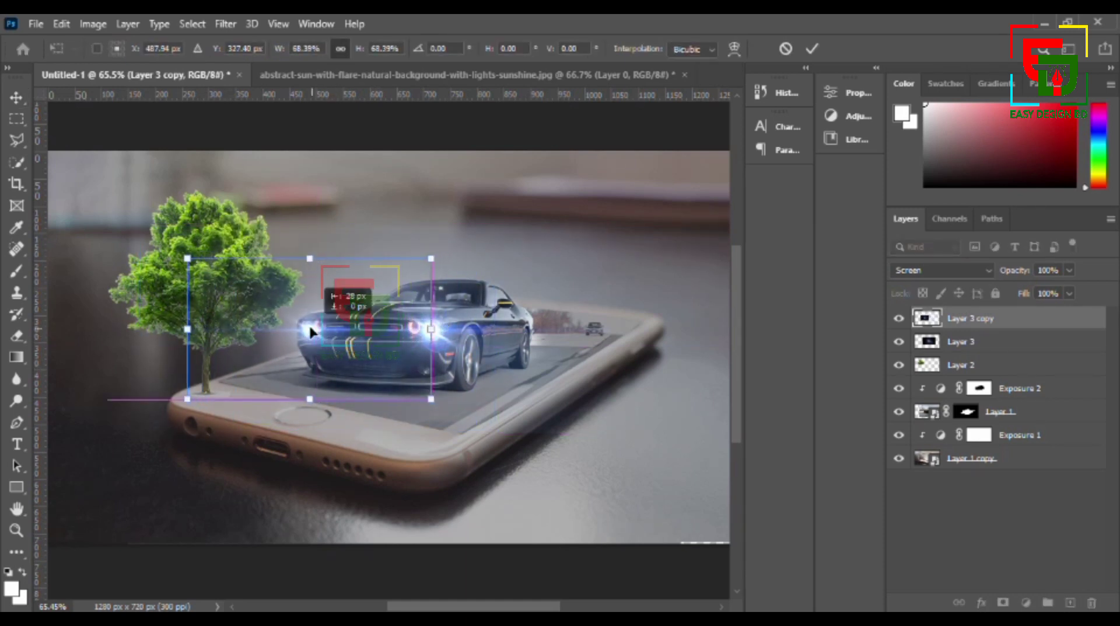
pyautogui.moveTo(327, 338); pyautogui.dragTo(309, 330)
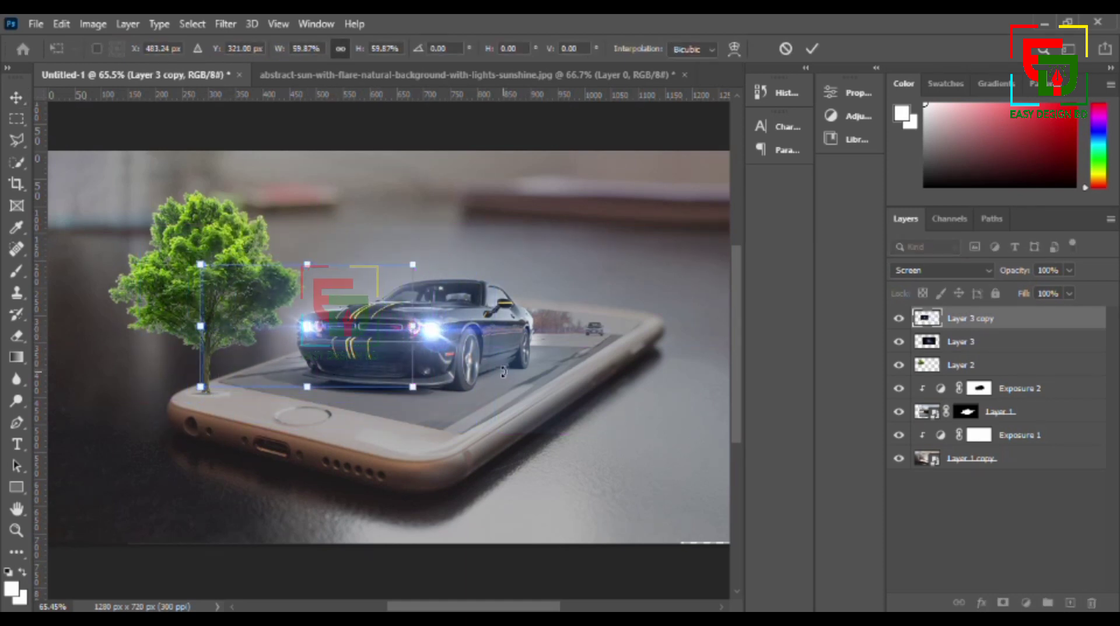
pyautogui.click(814, 53)
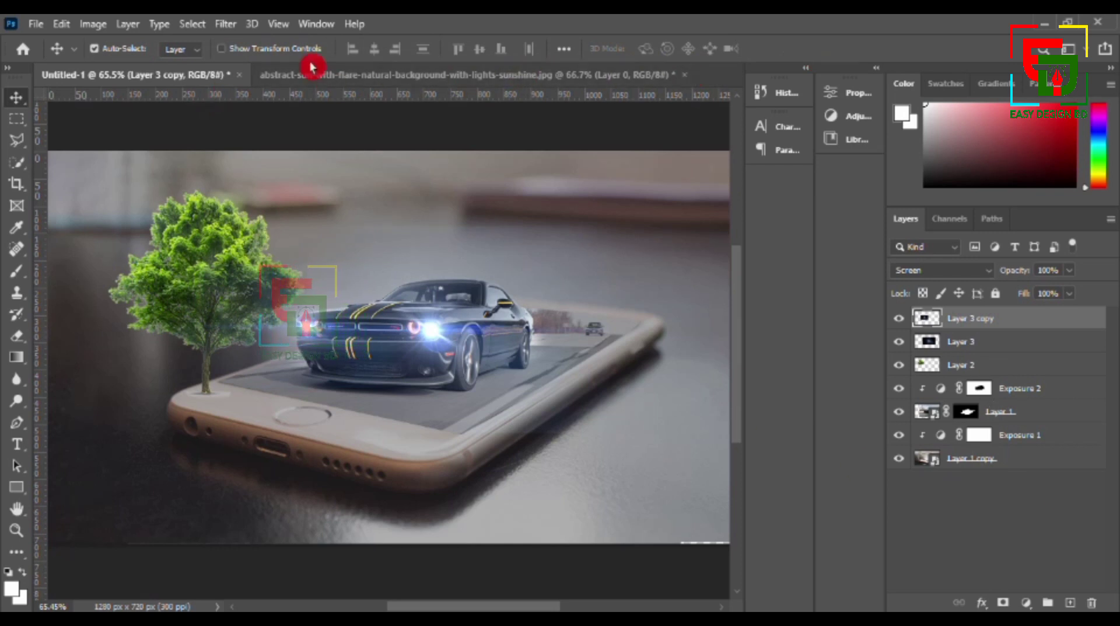
# Step: Close the sun flare source image without saving changes
pyautogui.click(684, 75)
pyautogui.click(534, 252)
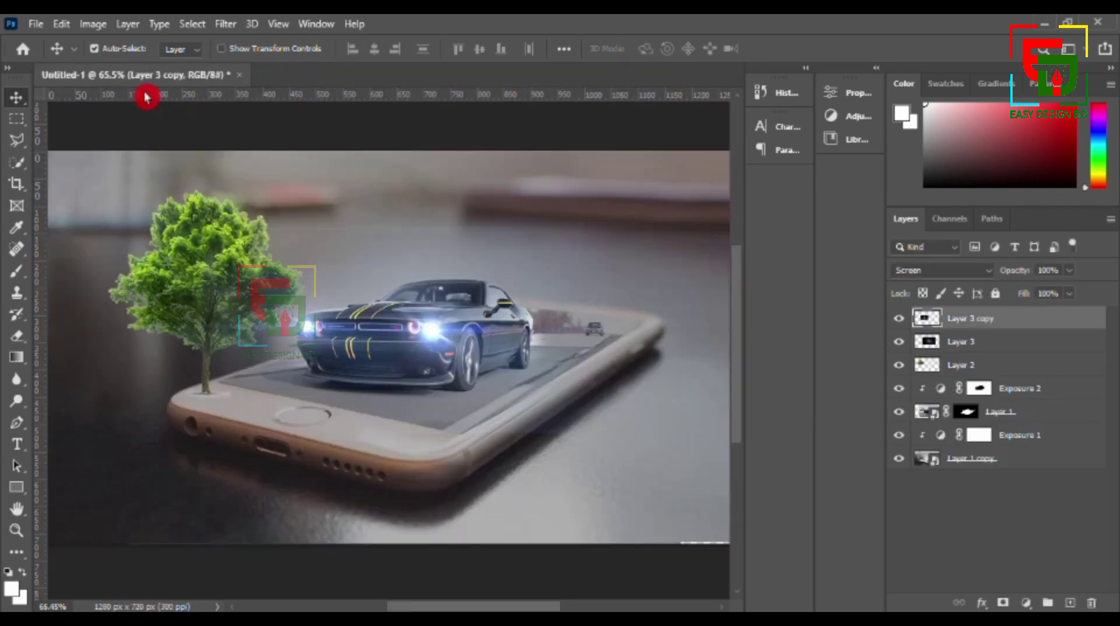
pyautogui.click(36, 23)
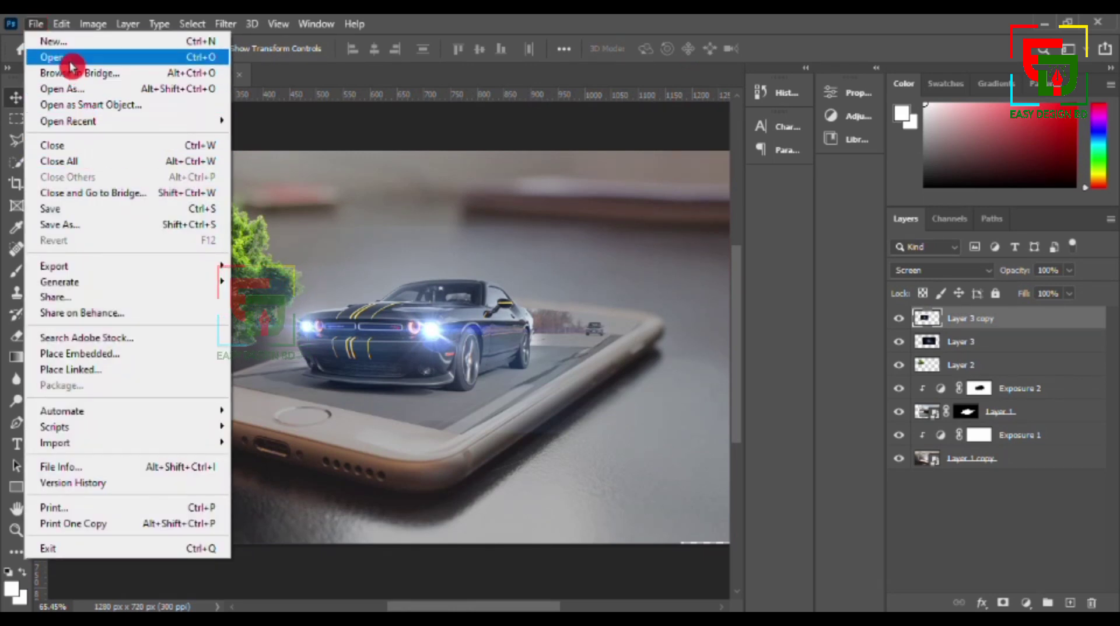
# Step: Open the blue lens flare image and convert its Background into a smart object layer
pyautogui.click(70, 57)
pyautogui.click(191, 198)
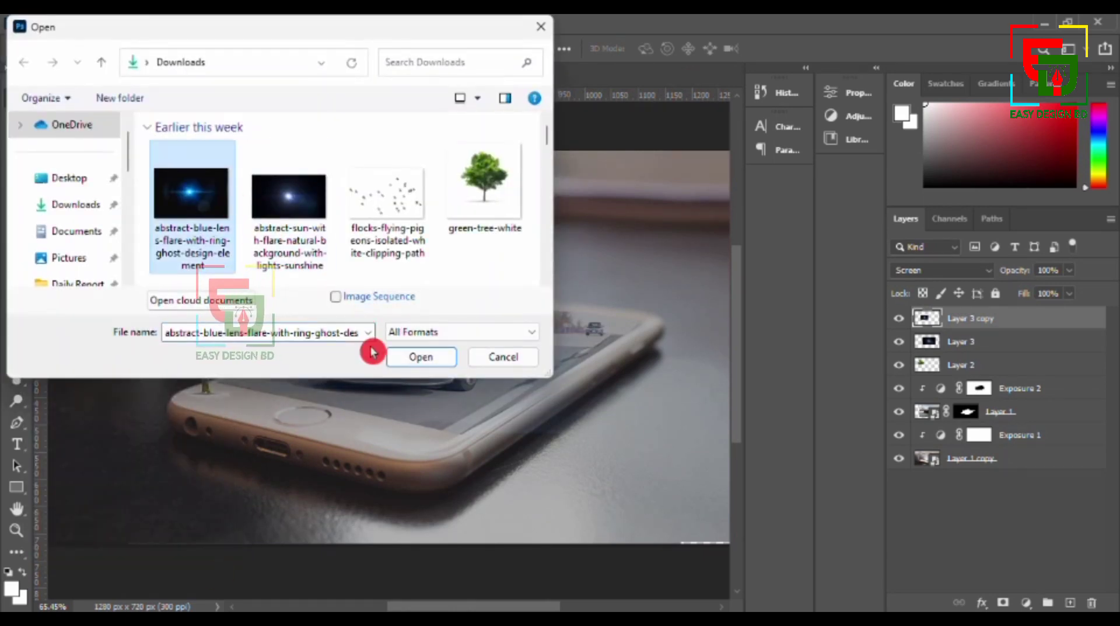
pyautogui.click(421, 357)
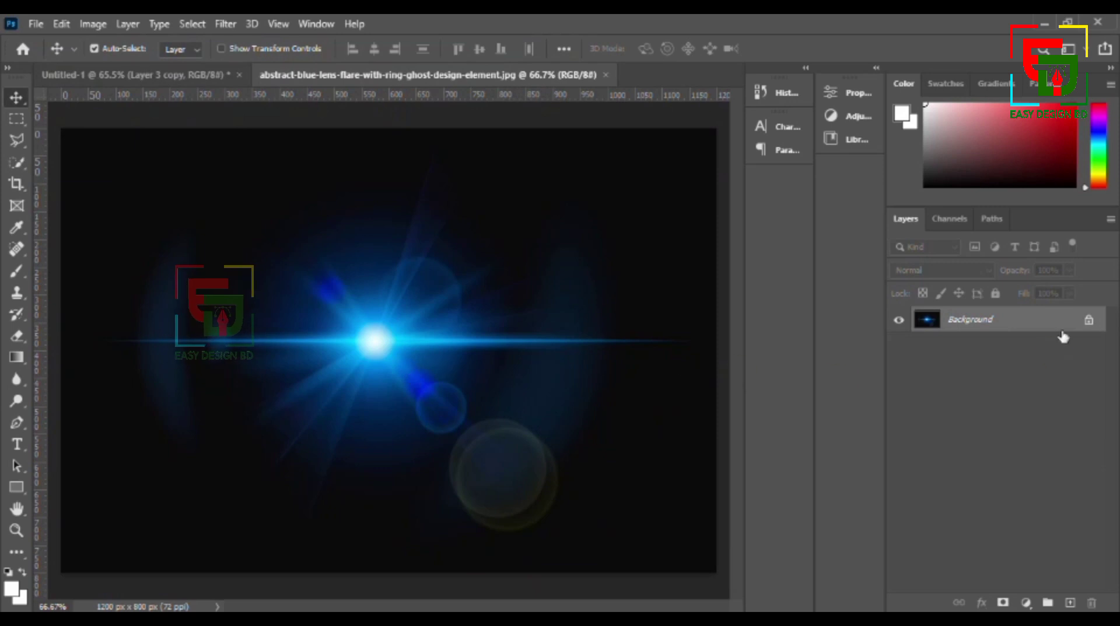
pyautogui.rightClick(962, 319)
pyautogui.rightClick(948, 323)
pyautogui.rightClick(954, 319)
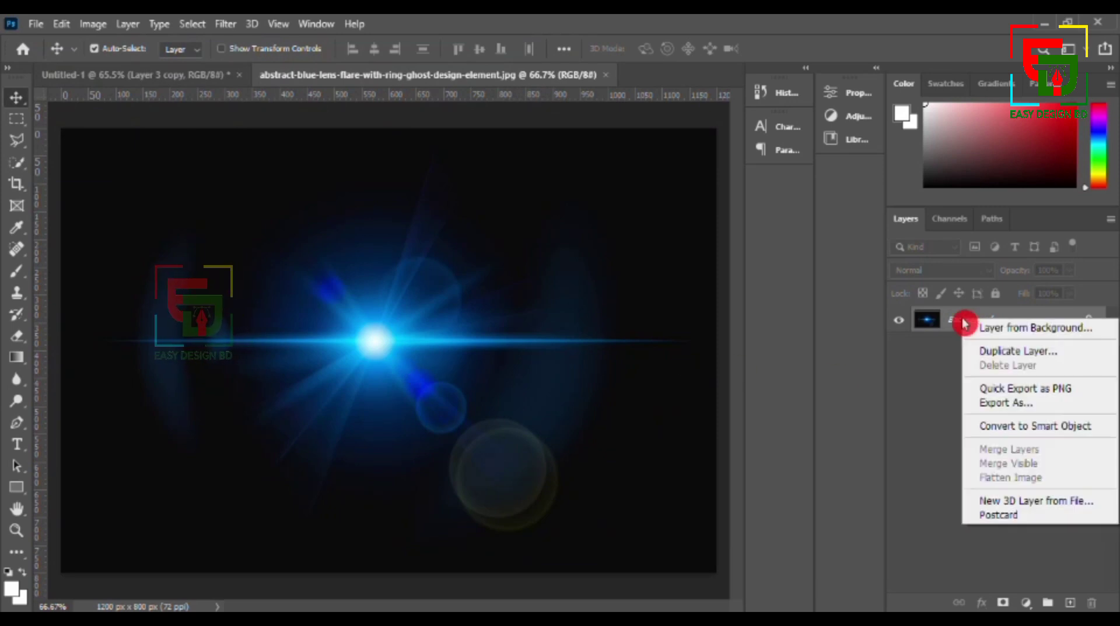
pyautogui.click(935, 366)
pyautogui.click(1087, 320)
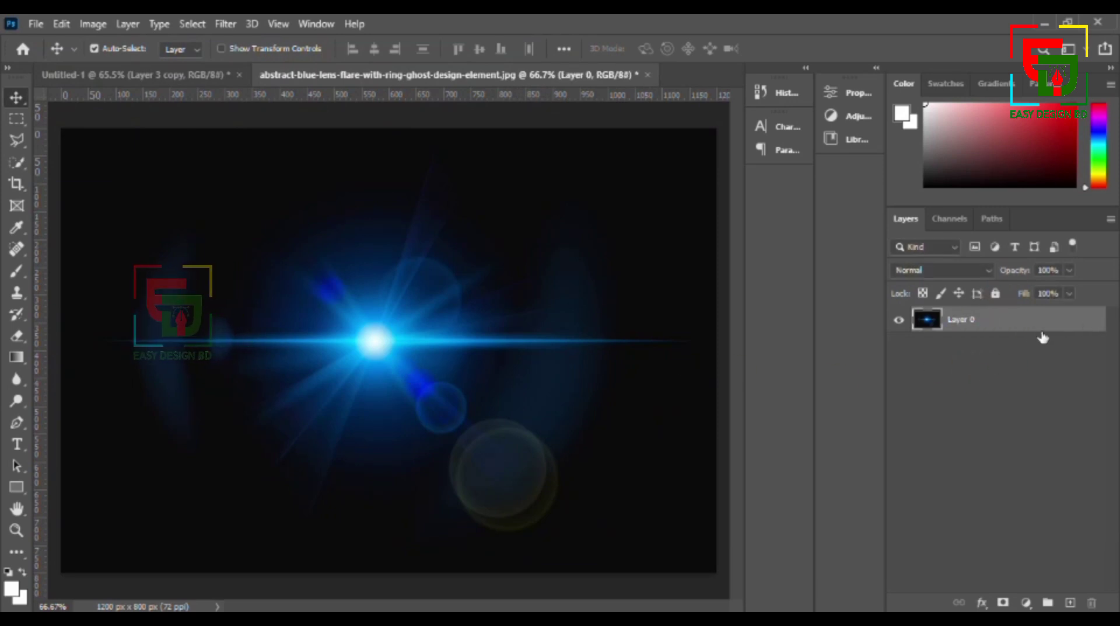
pyautogui.rightClick(978, 319)
pyautogui.click(860, 243)
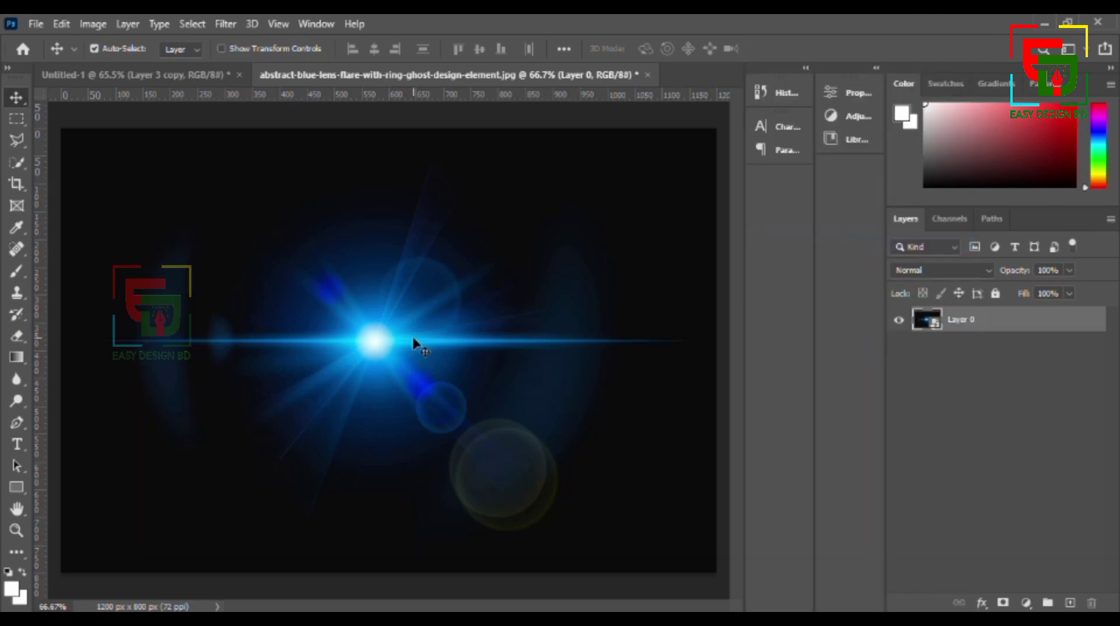
# Step: Move the lens flare into the car composition and shrink it at reduced opacity
pyautogui.moveTo(414, 343)
pyautogui.mouseDown()
pyautogui.moveTo(394, 337)
pyautogui.moveTo(401, 360)
pyautogui.mouseUp()
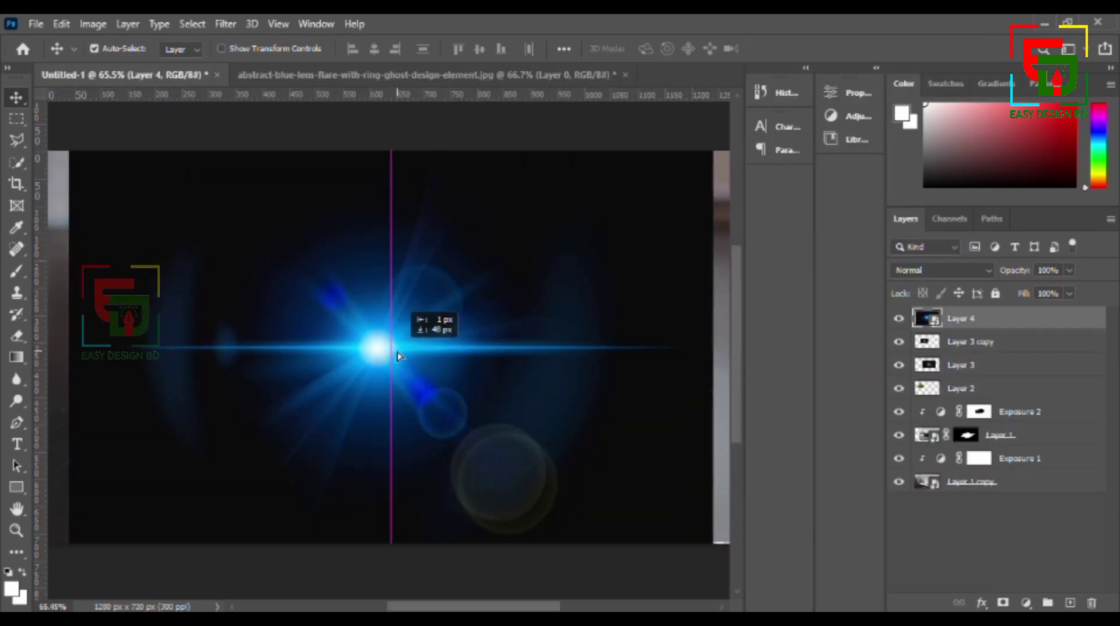
pyautogui.click(1068, 272)
pyautogui.moveTo(1035, 295); pyautogui.dragTo(1030, 295)
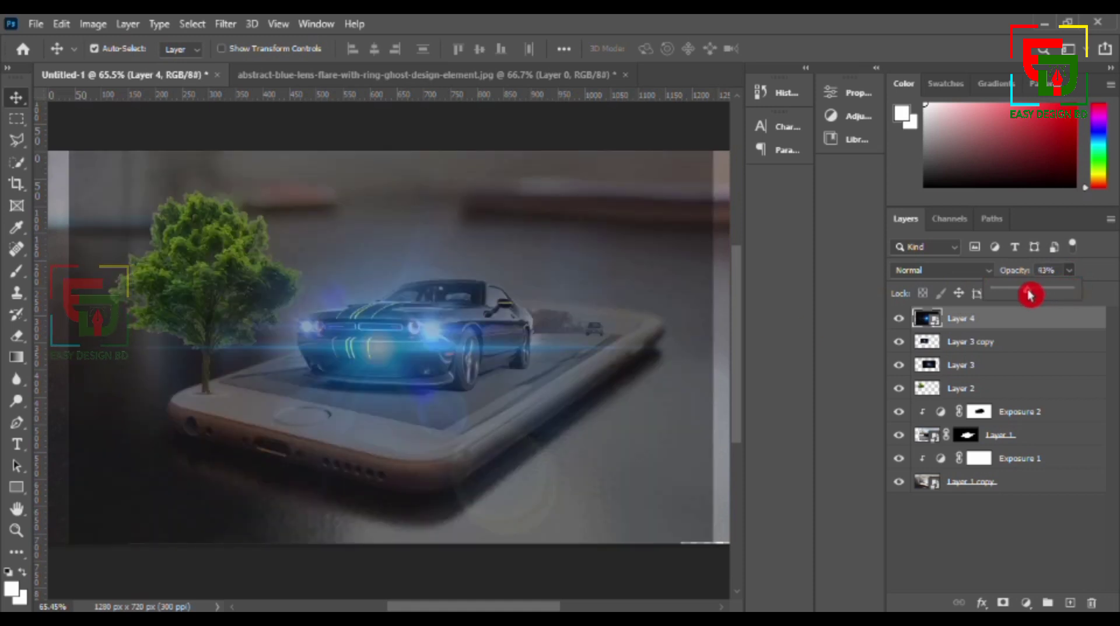
pyautogui.hotkey('ctrl', 't')
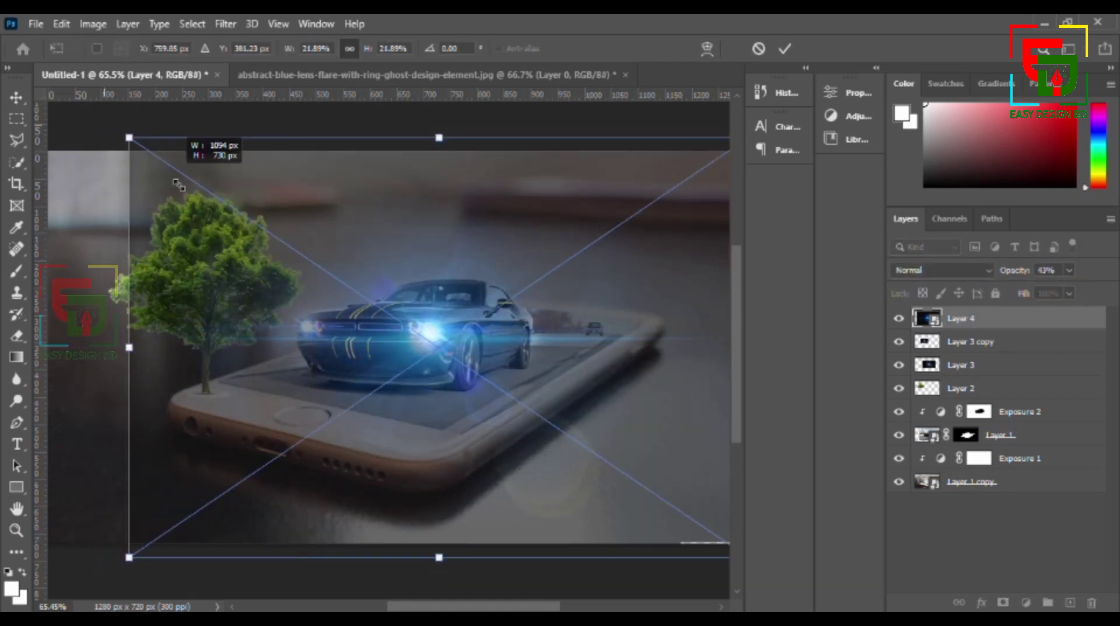
pyautogui.moveTo(125, 137); pyautogui.dragTo(224, 203)
pyautogui.click(785, 48)
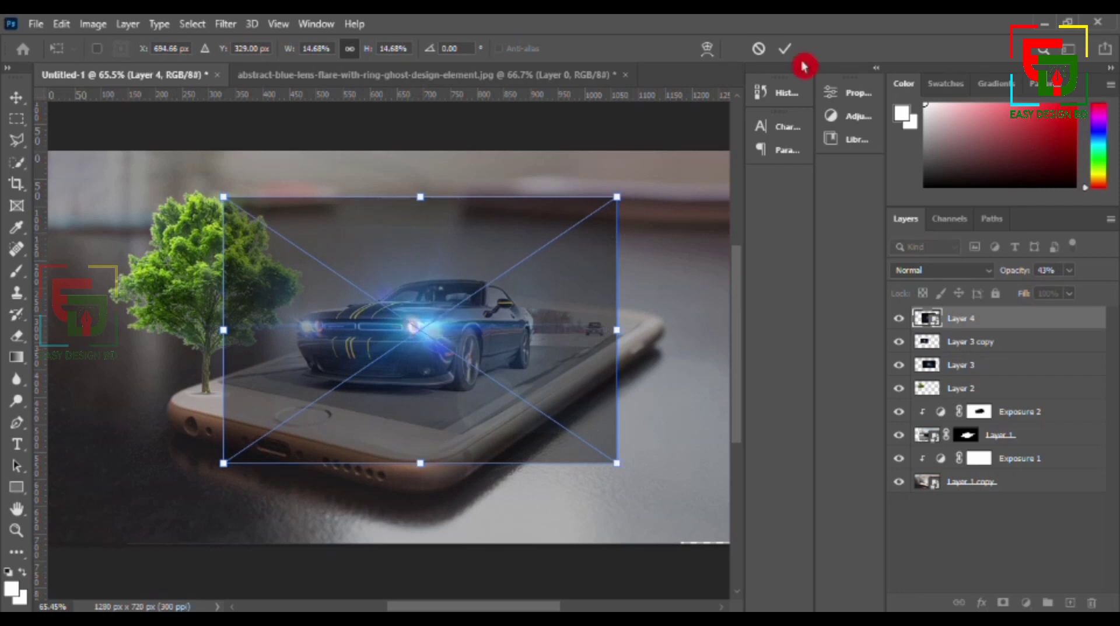
# Step: Restore the lens flare to 100% opacity and set its blend mode to Lighten
pyautogui.click(1069, 269)
pyautogui.moveTo(1031, 295); pyautogui.dragTo(1109, 292)
pyautogui.click(939, 270)
pyautogui.click(905, 337)
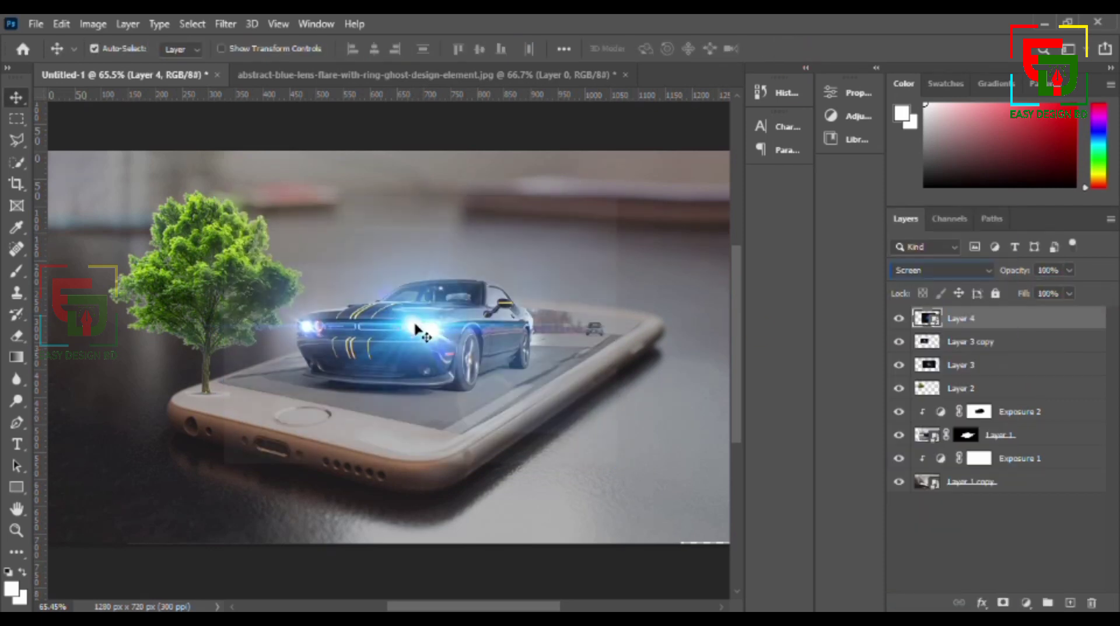
pyautogui.click(939, 269)
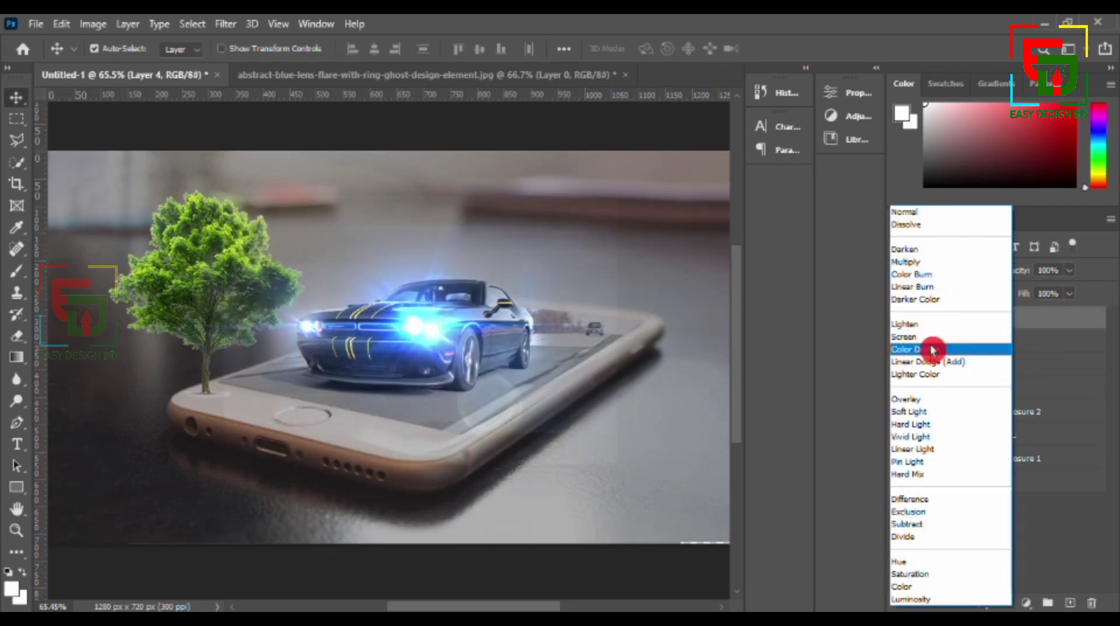
pyautogui.click(933, 324)
# Step: Position the lens flare on the car's right-hand headlight
pyautogui.hotkey('ctrl', 't')
pyautogui.moveTo(434, 339); pyautogui.dragTo(439, 339)
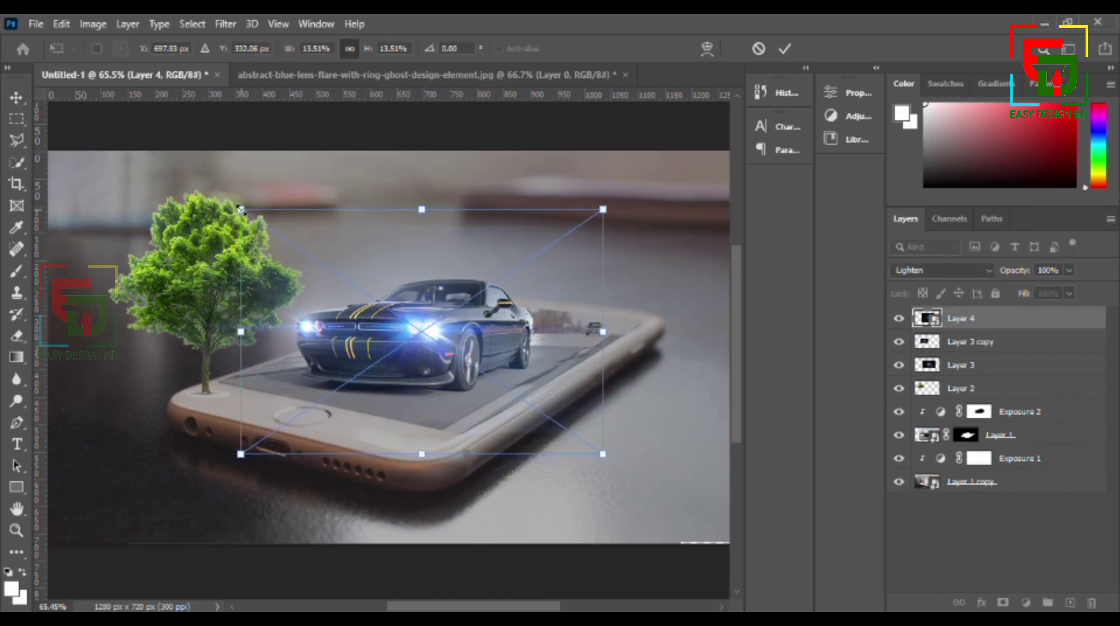
pyautogui.moveTo(241, 209)
pyautogui.mouseDown()
pyautogui.moveTo(450, 291)
pyautogui.moveTo(546, 370)
pyautogui.mouseUp()
pyautogui.press('Return')
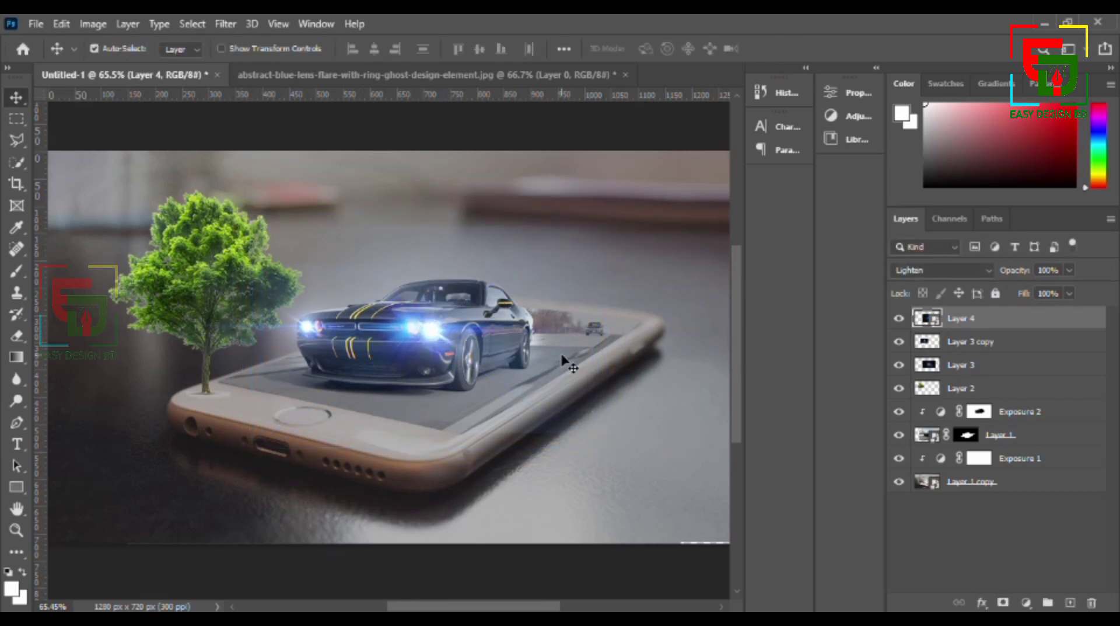
# Step: Duplicate the lens flare as Layer 4 copy and place it on the left headlight
pyautogui.hotkey('ctrl', 'j')
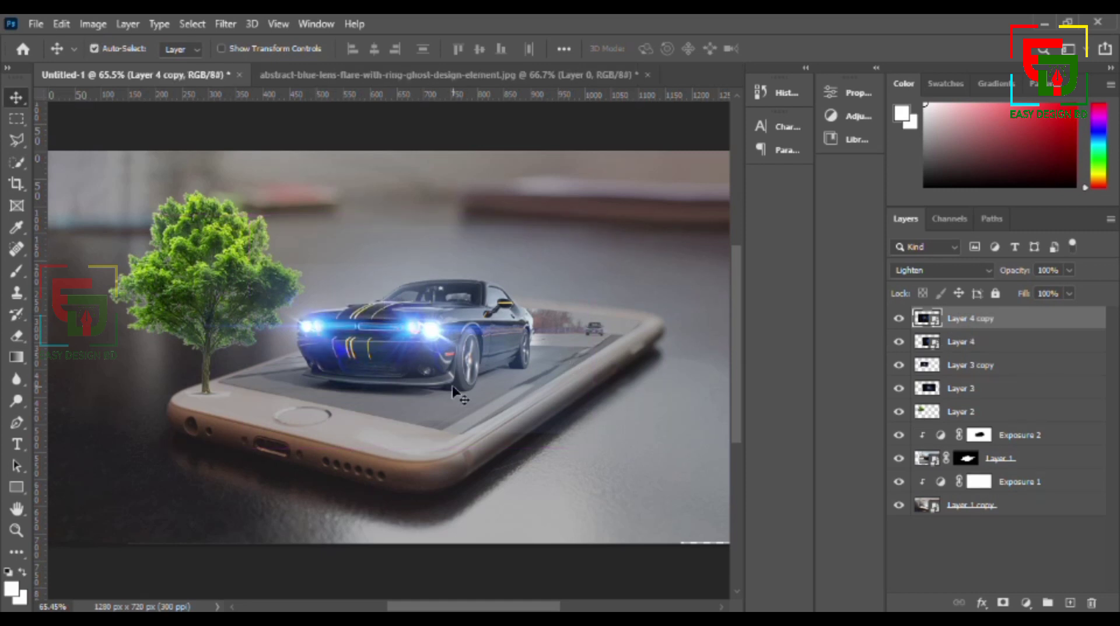
pyautogui.hotkey('ctrl', 't')
pyautogui.moveTo(362, 350); pyautogui.dragTo(327, 347)
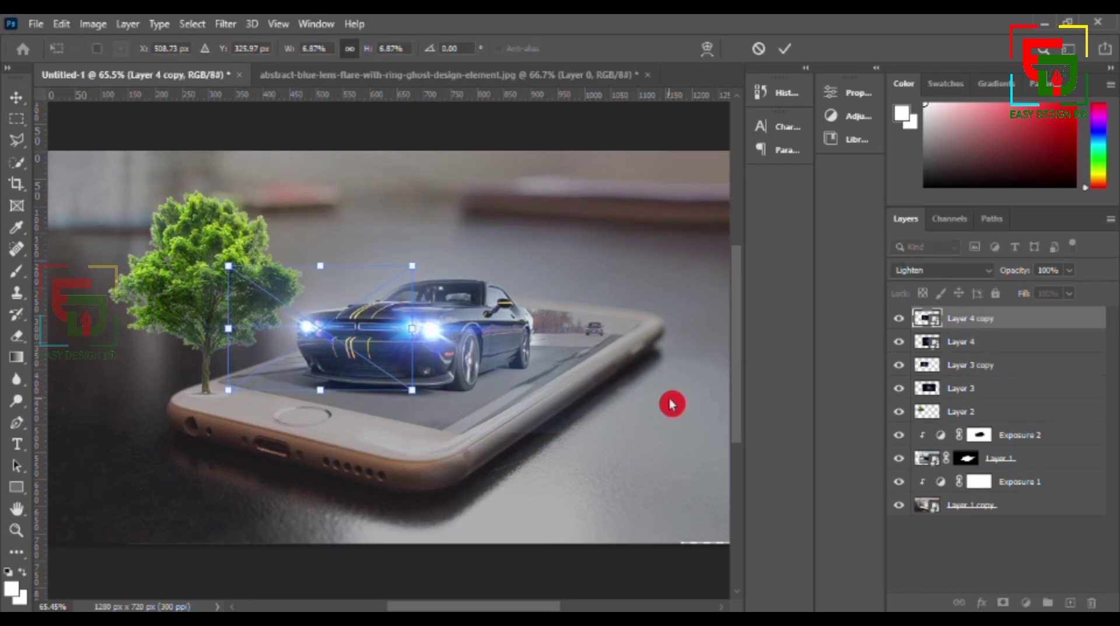
pyautogui.moveTo(412, 328); pyautogui.dragTo(425, 328)
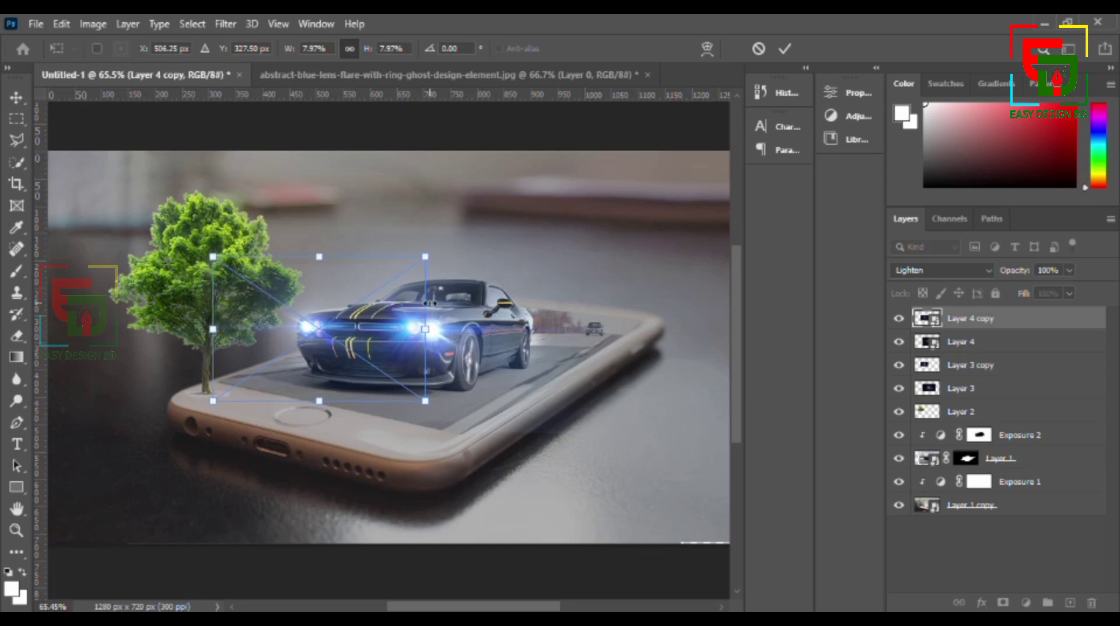
pyautogui.press('Return')
# Step: Rasterize the Layer 4 lens flare so it can be erased
pyautogui.click(612, 310)
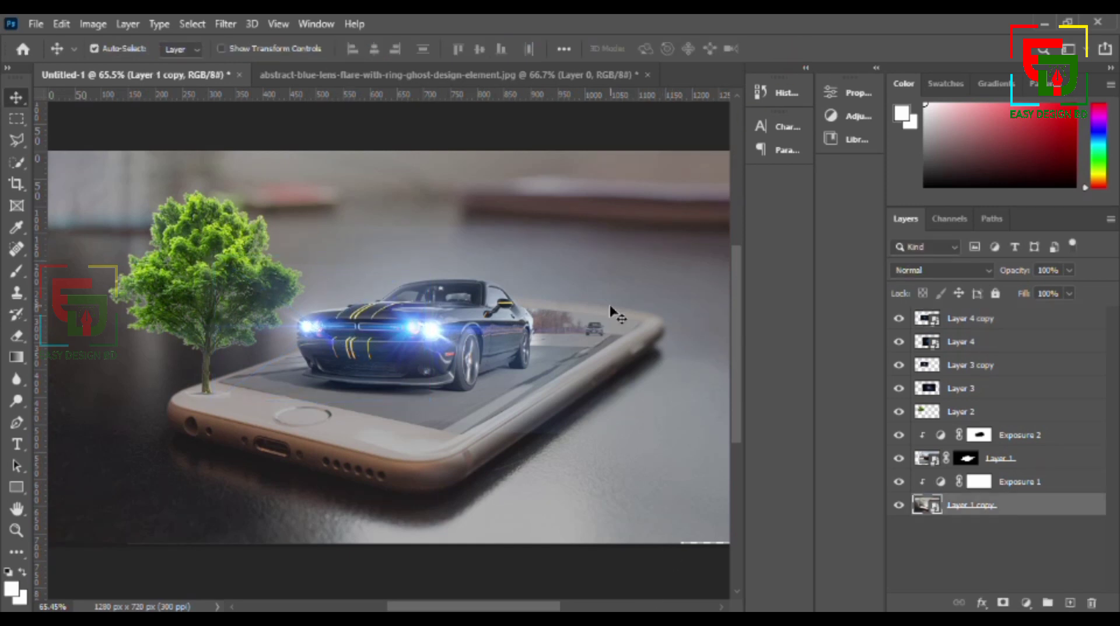
pyautogui.click(17, 336)
pyautogui.click(530, 260)
pyautogui.click(531, 265)
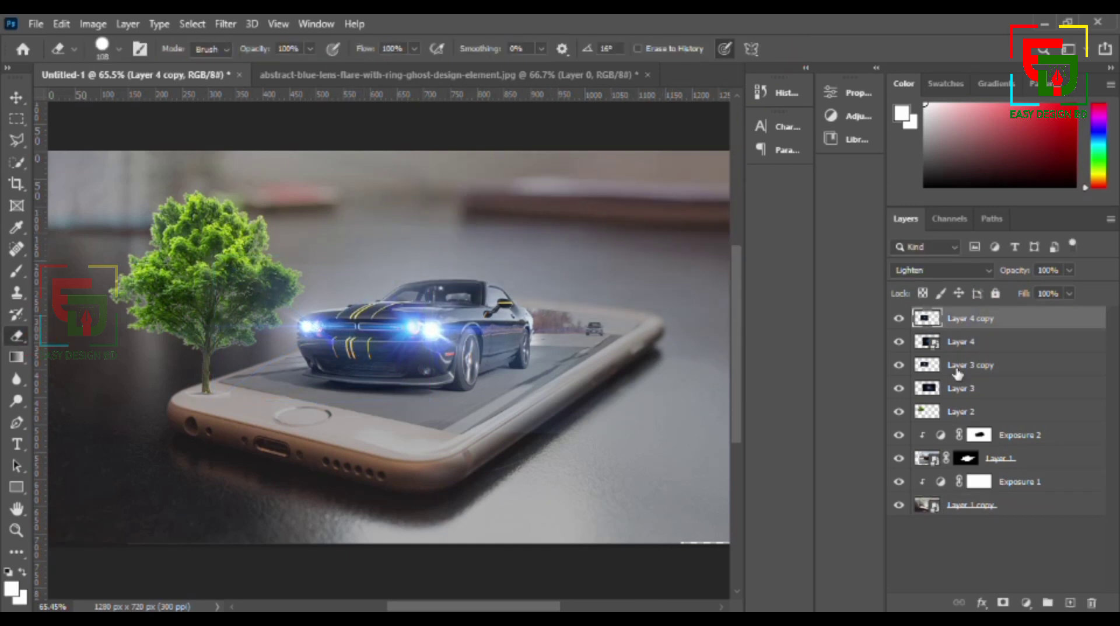
pyautogui.click(961, 341)
pyautogui.click(514, 267)
pyautogui.click(515, 268)
# Step: Softly erase Layer 3 at 41% and Layer 3 copy at 13% eraser opacity
pyautogui.hotkey('alt', '[')
pyautogui.hotkey('alt', '[')
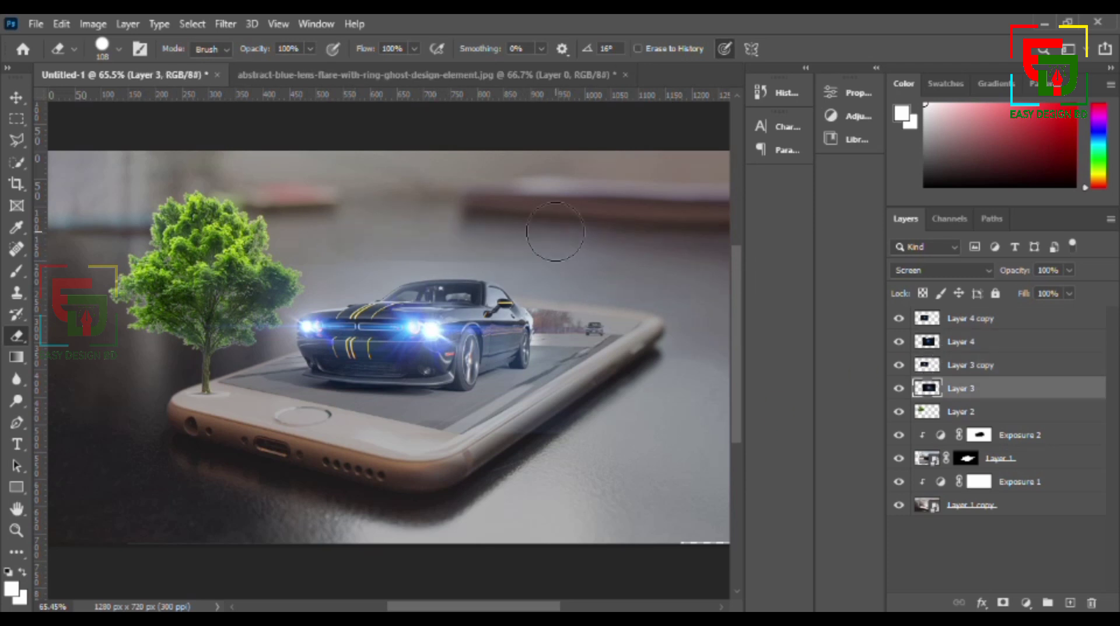
pyautogui.press('4')
pyautogui.press('1')
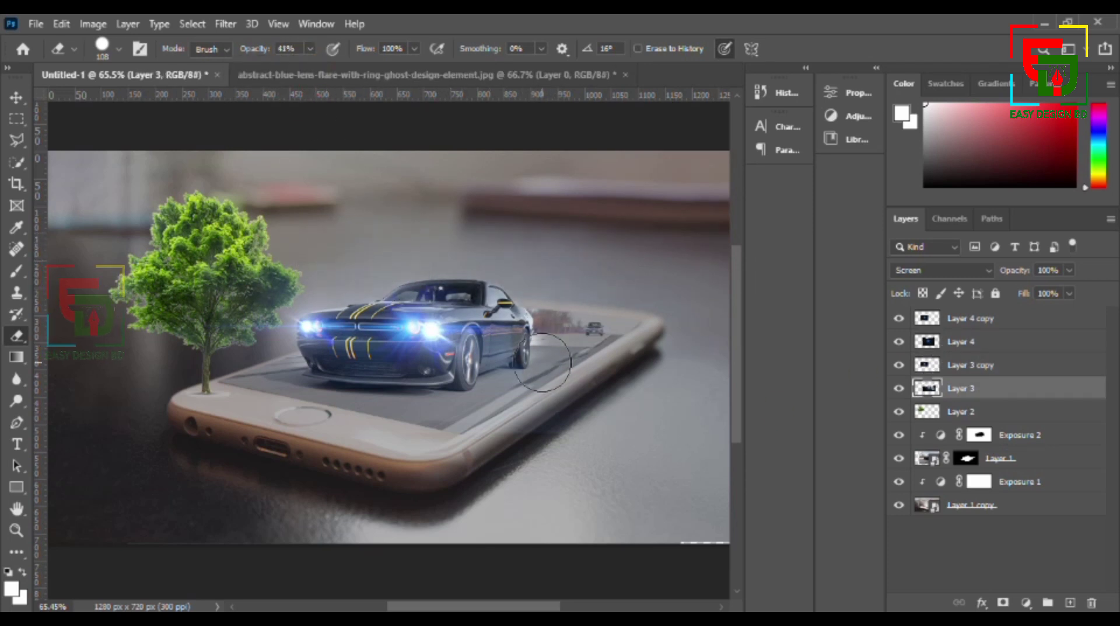
pyautogui.hotkey('alt', ']')
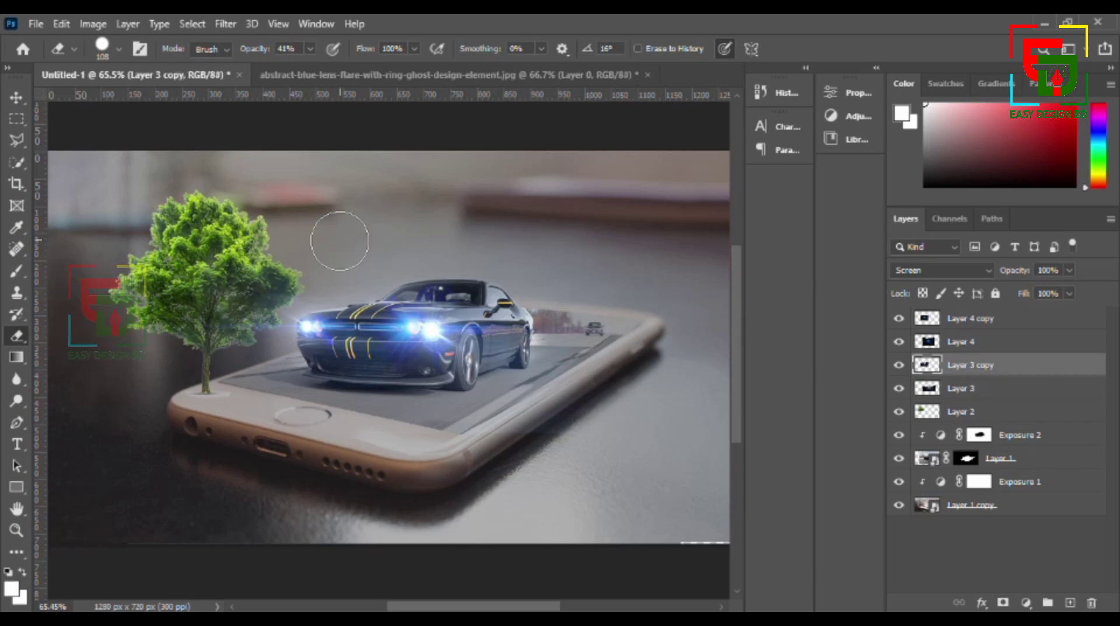
pyautogui.press('1')
pyautogui.press('3')
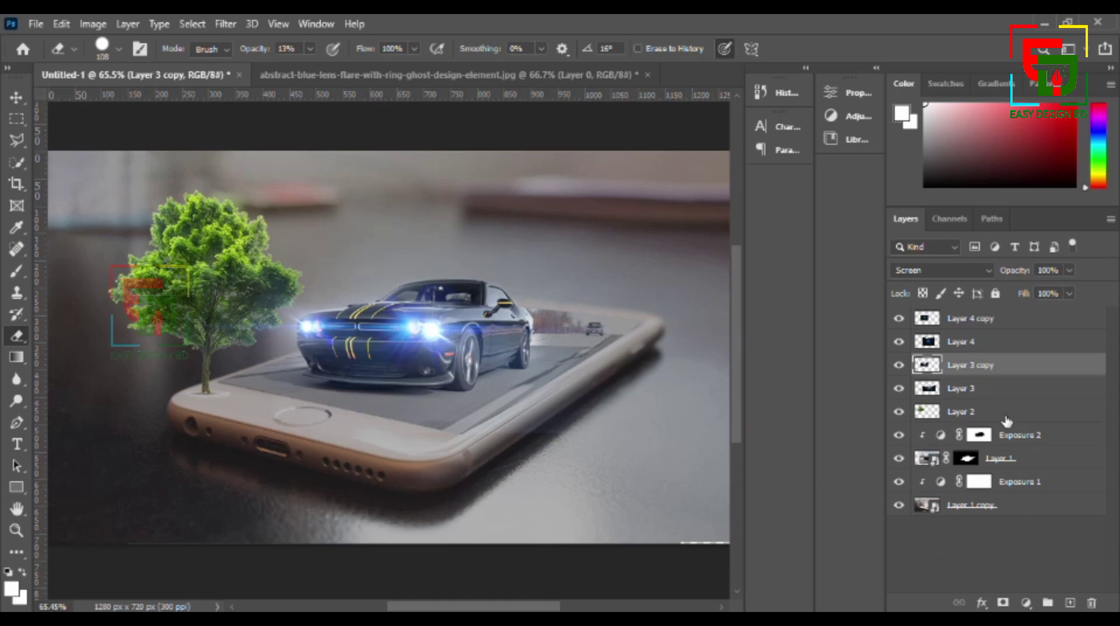
pyautogui.click(35, 24)
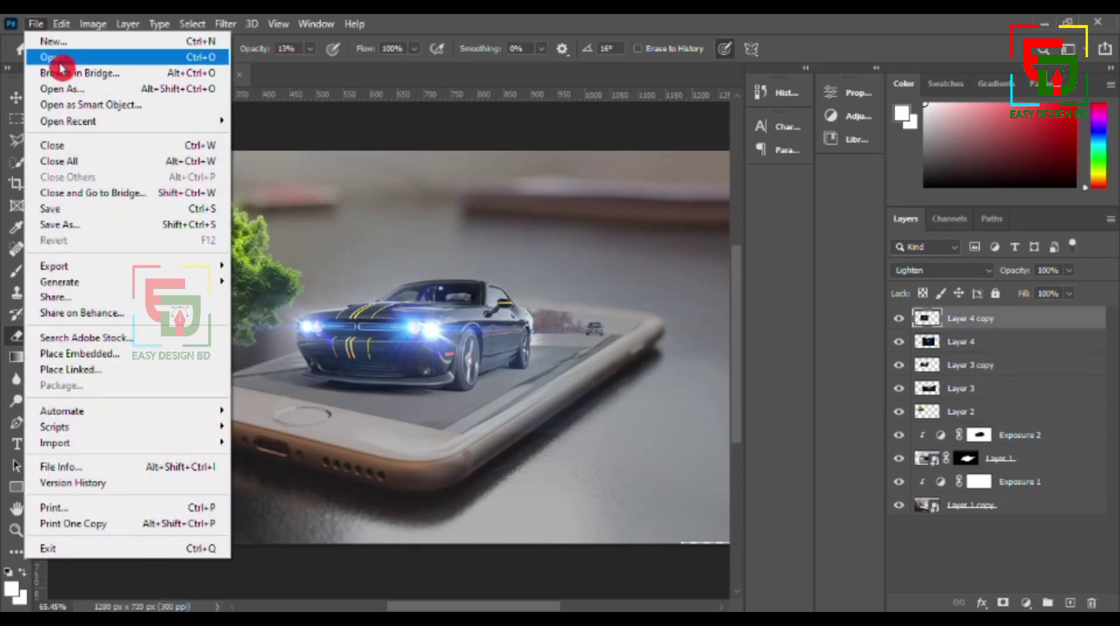
# Step: Open the white-clouds-on-black image, unlock it, and drag it into Untitled-1
pyautogui.click(58, 58)
pyautogui.scroll(-2, 343, 249)
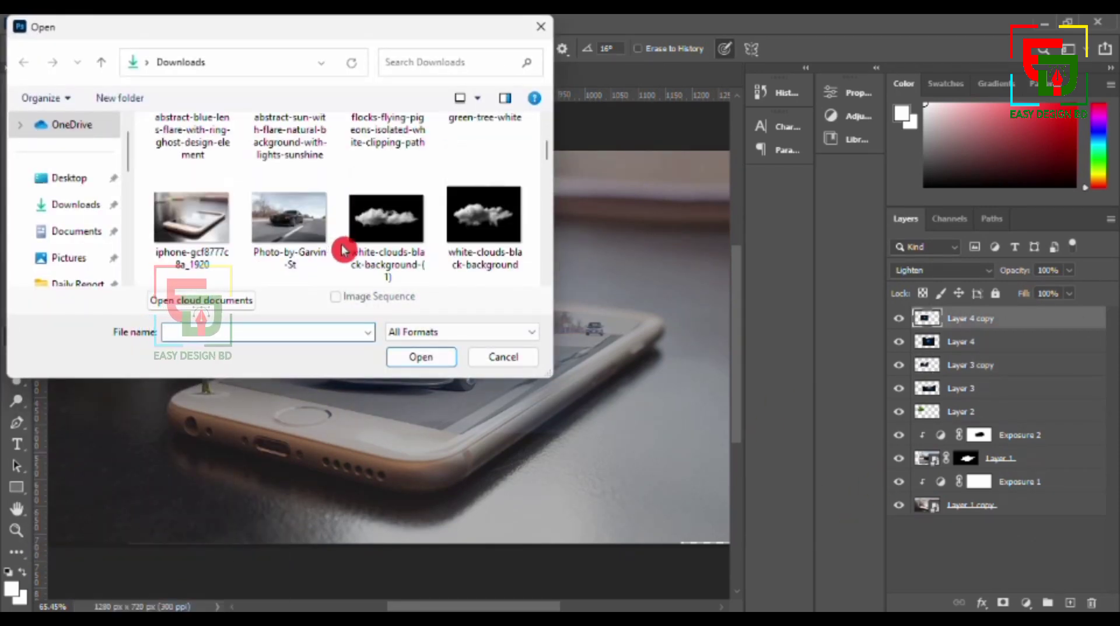
pyautogui.click(484, 215)
pyautogui.click(421, 356)
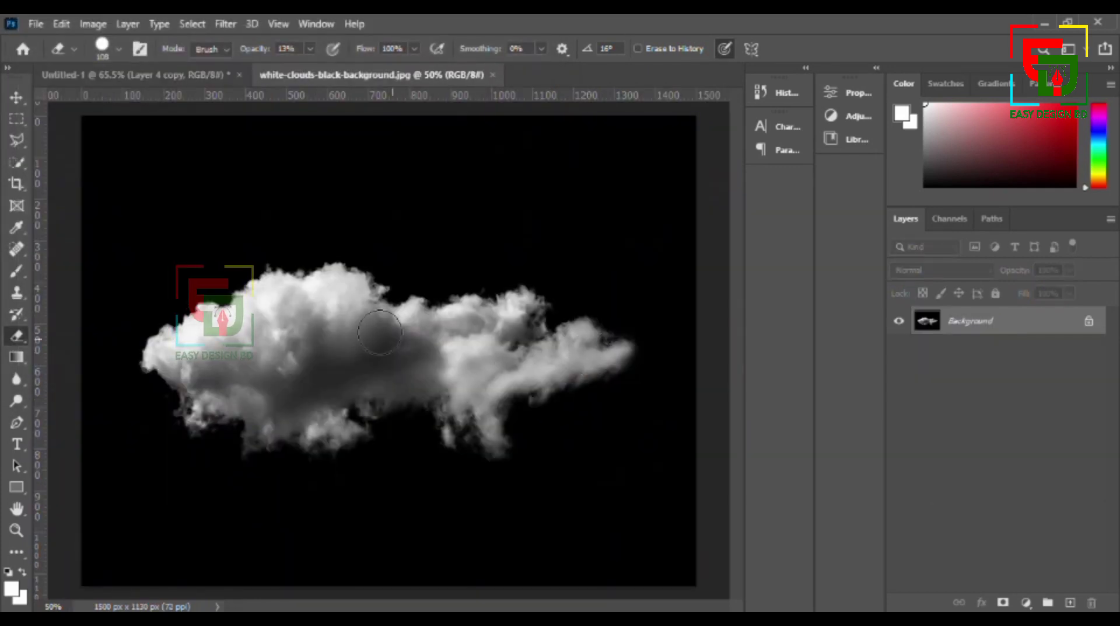
pyautogui.rightClick(961, 323)
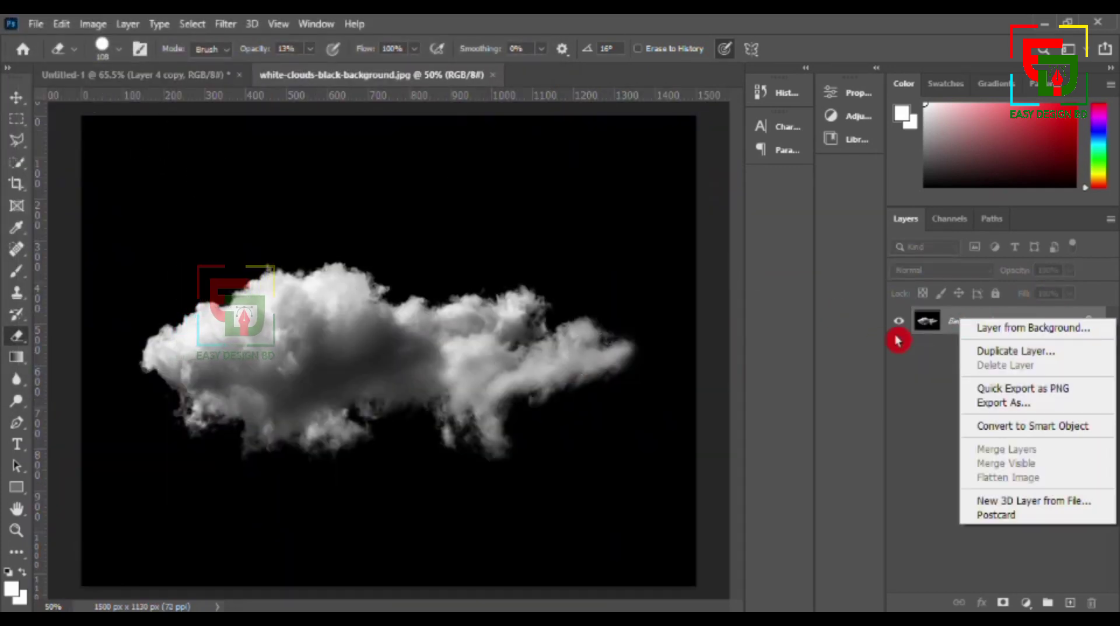
pyautogui.click(694, 343)
pyautogui.click(16, 97)
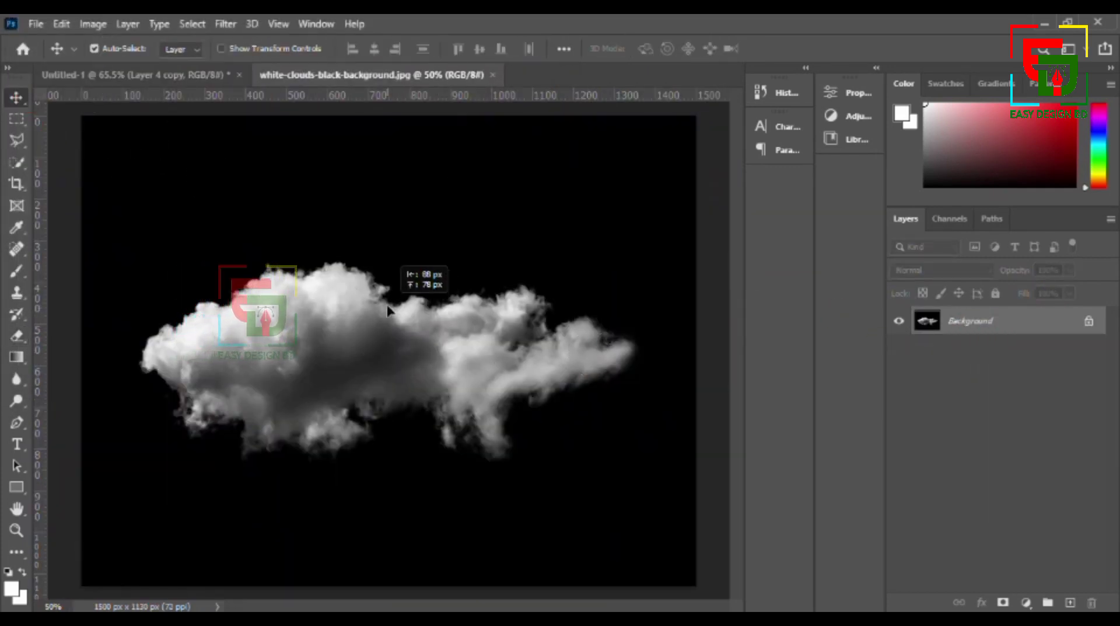
pyautogui.moveTo(440, 338); pyautogui.dragTo(260, 170)
pyautogui.click(547, 291)
pyautogui.moveTo(546, 296); pyautogui.dragTo(110, 74)
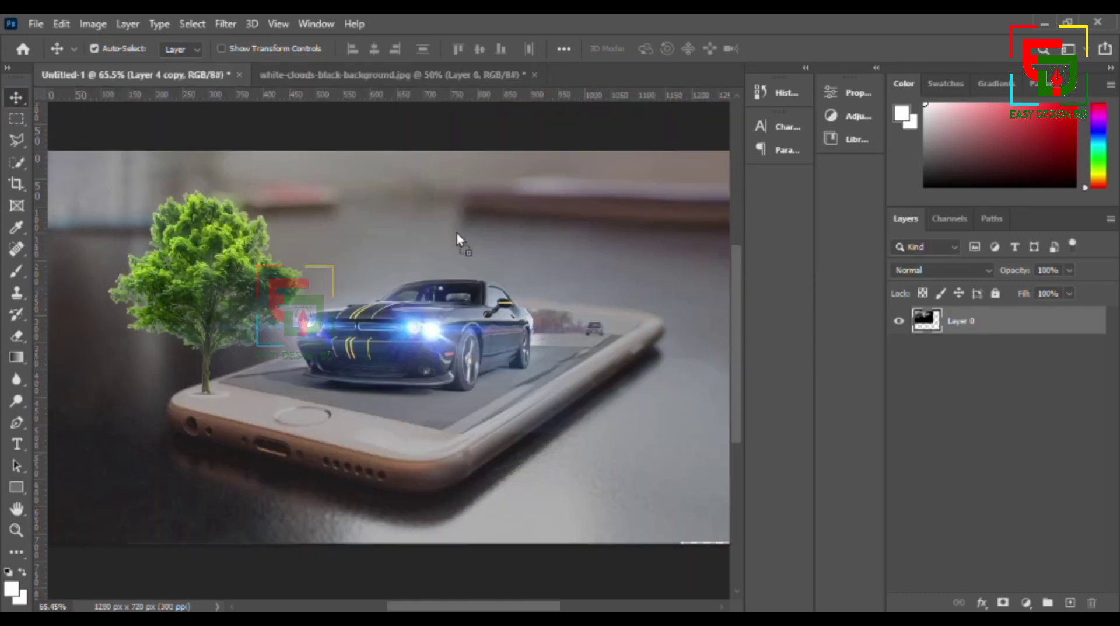
pyautogui.moveTo(457, 233)
pyautogui.mouseDown()
pyautogui.moveTo(506, 261)
pyautogui.moveTo(490, 283)
pyautogui.mouseUp()
# Step: Scale the clouds above the car and set their blend mode to Screen
pyautogui.hotkey('ctrl', 't')
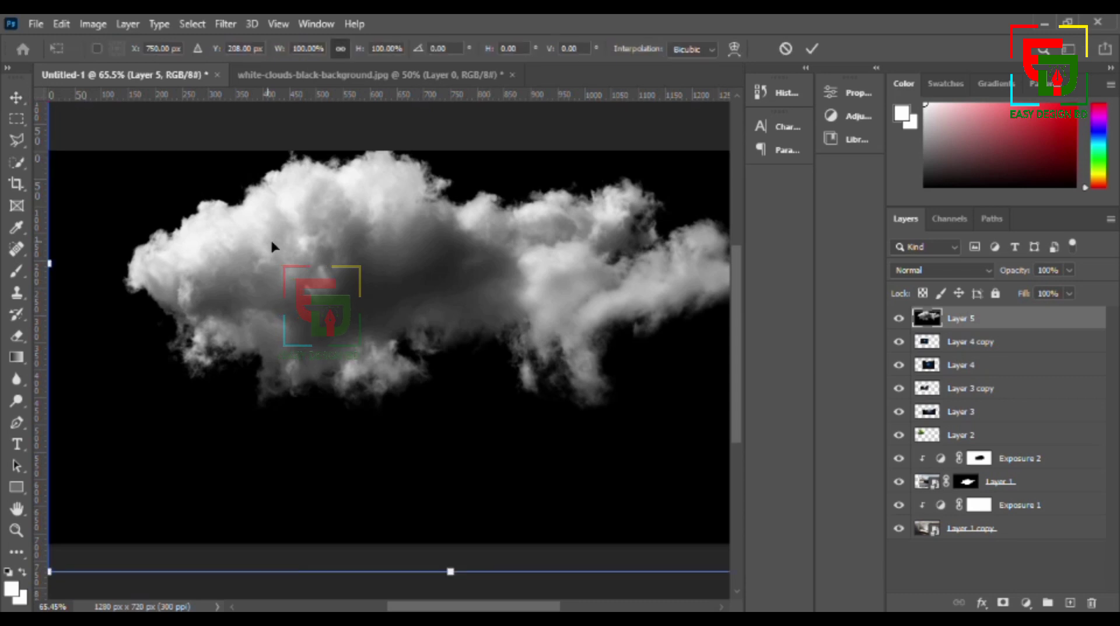
pyautogui.keyDown('alt'); pyautogui.scroll(-2, 393, 302); pyautogui.keyUp('alt')
pyautogui.moveTo(155, 500); pyautogui.dragTo(292, 395)
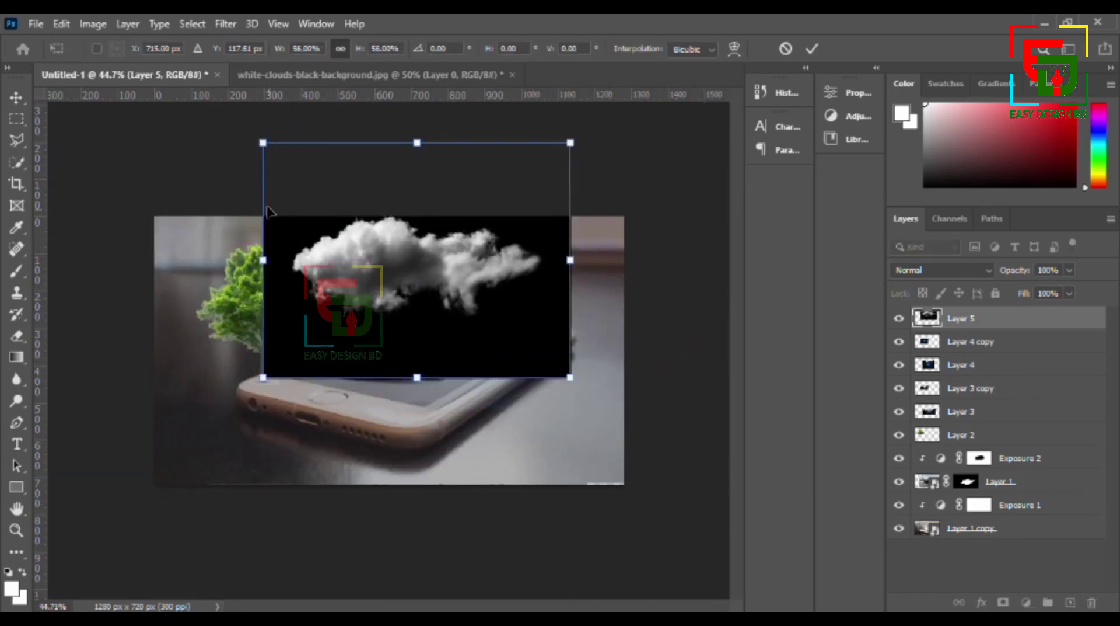
pyautogui.moveTo(418, 258); pyautogui.dragTo(410, 245)
pyautogui.moveTo(522, 170); pyautogui.dragTo(475, 195)
pyautogui.press('Return')
pyautogui.click(942, 269)
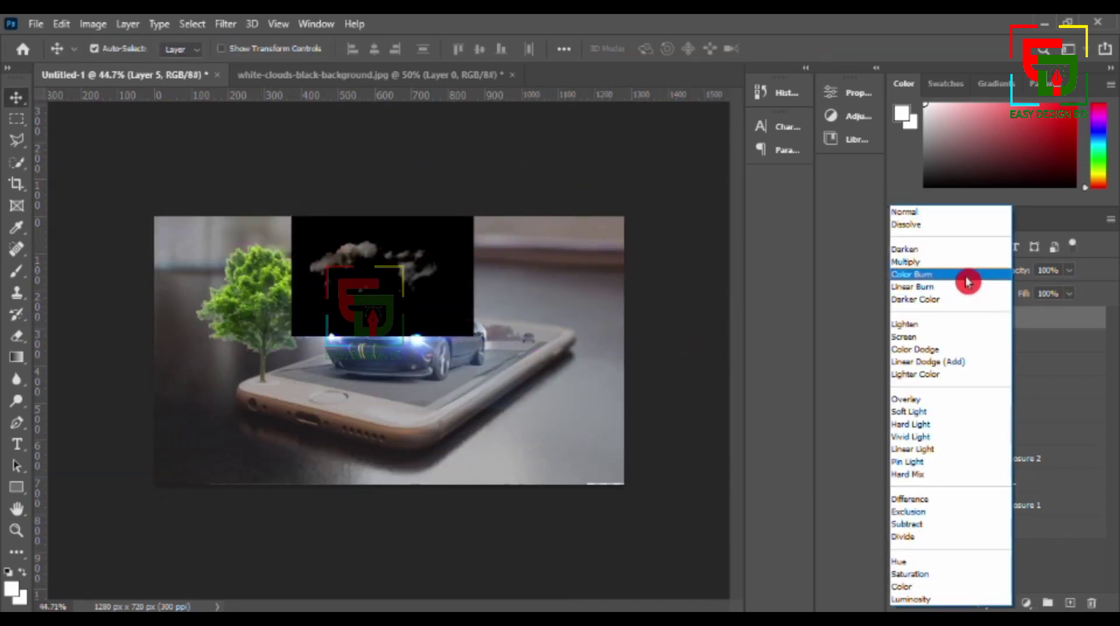
pyautogui.click(934, 332)
pyautogui.moveTo(379, 257); pyautogui.dragTo(373, 249)
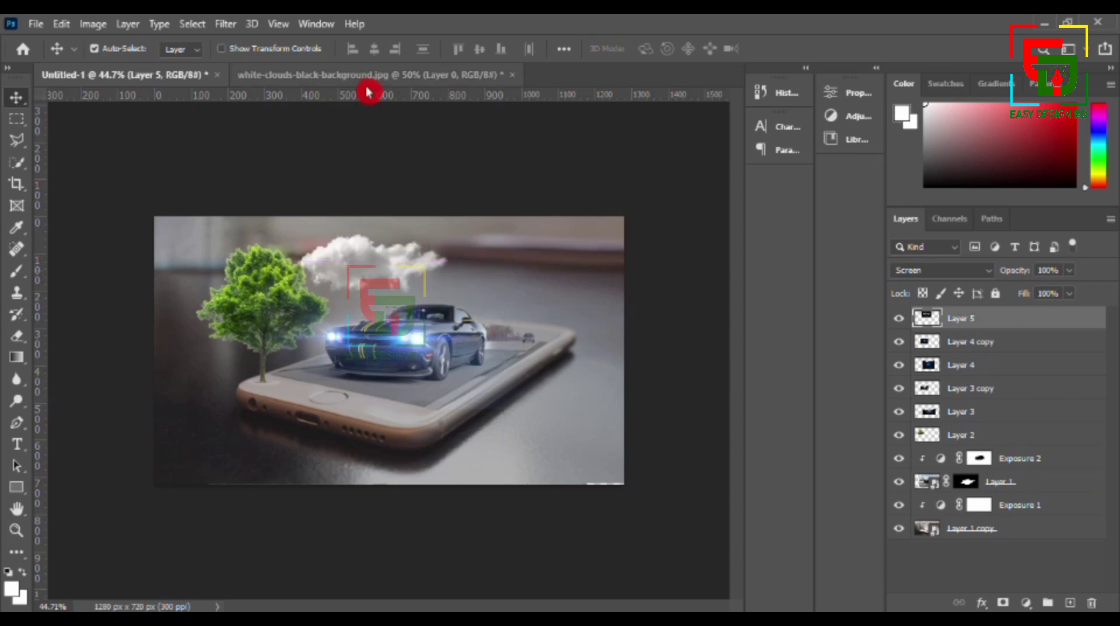
# Step: Close the first cloud source and bring the white-clouds-black-background-(1) image into Untitled-1
pyautogui.click(512, 74)
pyautogui.click(35, 24)
pyautogui.click(58, 57)
pyautogui.click(388, 163)
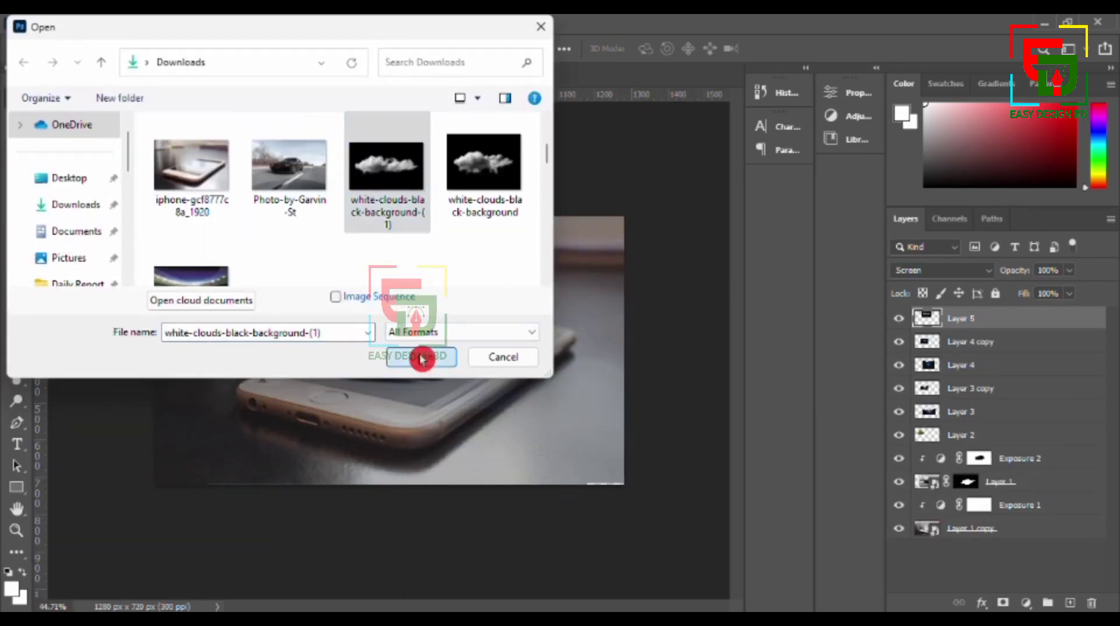
pyautogui.click(420, 356)
pyautogui.click(512, 291)
pyautogui.moveTo(510, 314)
pyautogui.mouseDown()
pyautogui.moveTo(409, 262)
pyautogui.moveTo(527, 248)
pyautogui.moveTo(522, 236)
pyautogui.moveTo(508, 255)
pyautogui.mouseUp()
# Step: Set the second cloud to Screen and place a copy over the car's front
pyautogui.hotkey('ctrl', 't')
pyautogui.click(812, 48)
pyautogui.click(941, 269)
pyautogui.click(934, 302)
pyautogui.moveTo(607, 268); pyautogui.dragTo(467, 372)
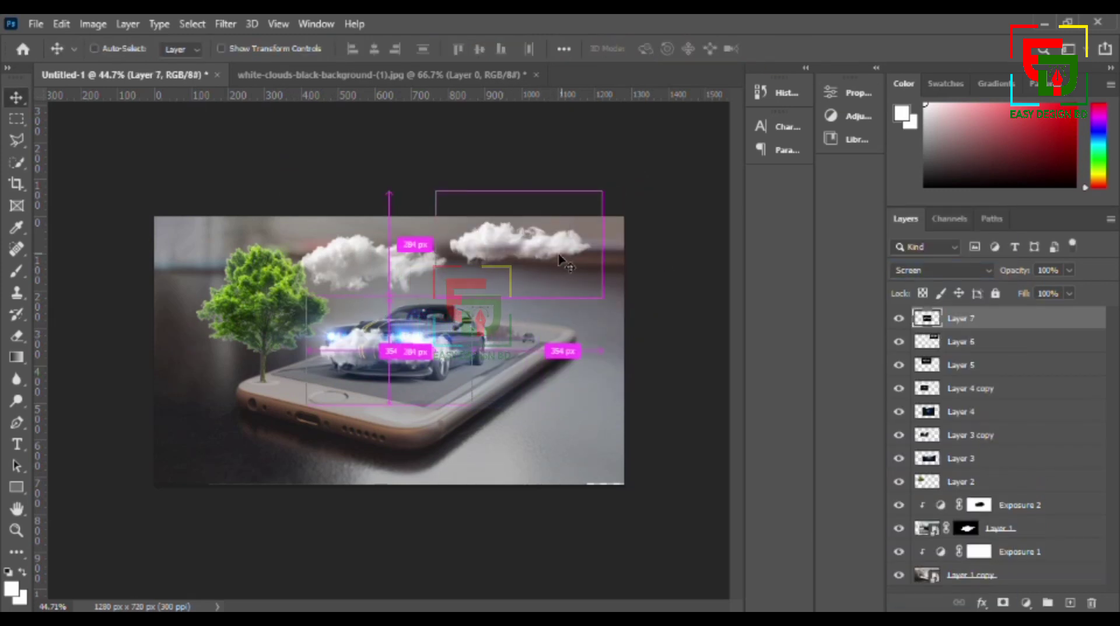
# Step: Add one more smaller duplicate cloud as Layer 7 copy
pyautogui.hotkey('ctrl', 'j')
pyautogui.moveTo(502, 298); pyautogui.dragTo(502, 297)
pyautogui.hotkey('ctrl', 't')
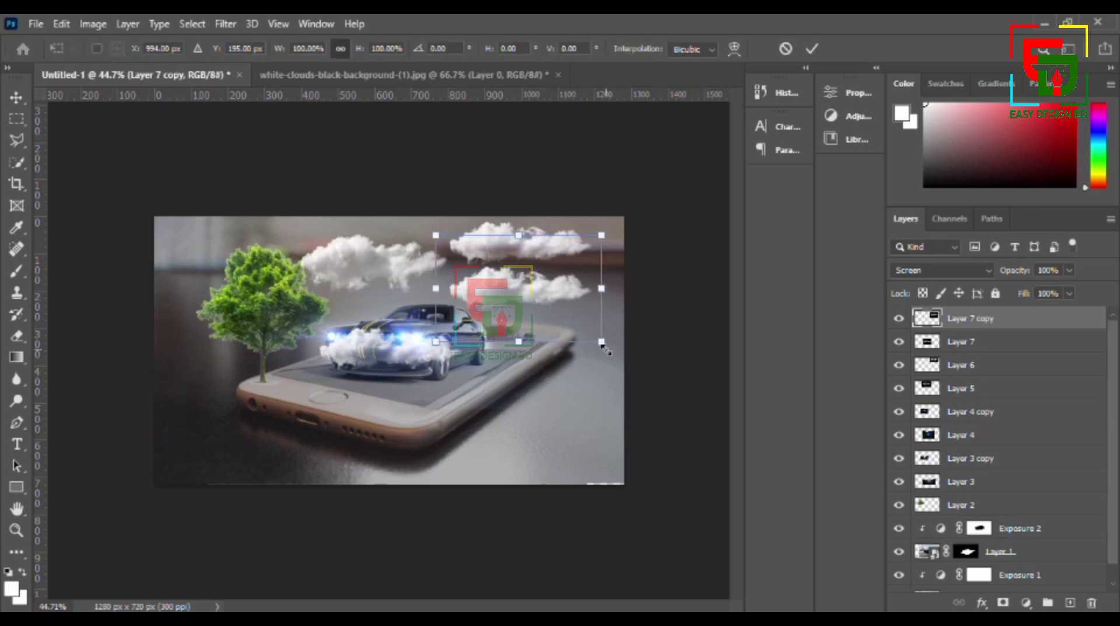
pyautogui.moveTo(607, 230); pyautogui.dragTo(540, 251)
pyautogui.press('Return')
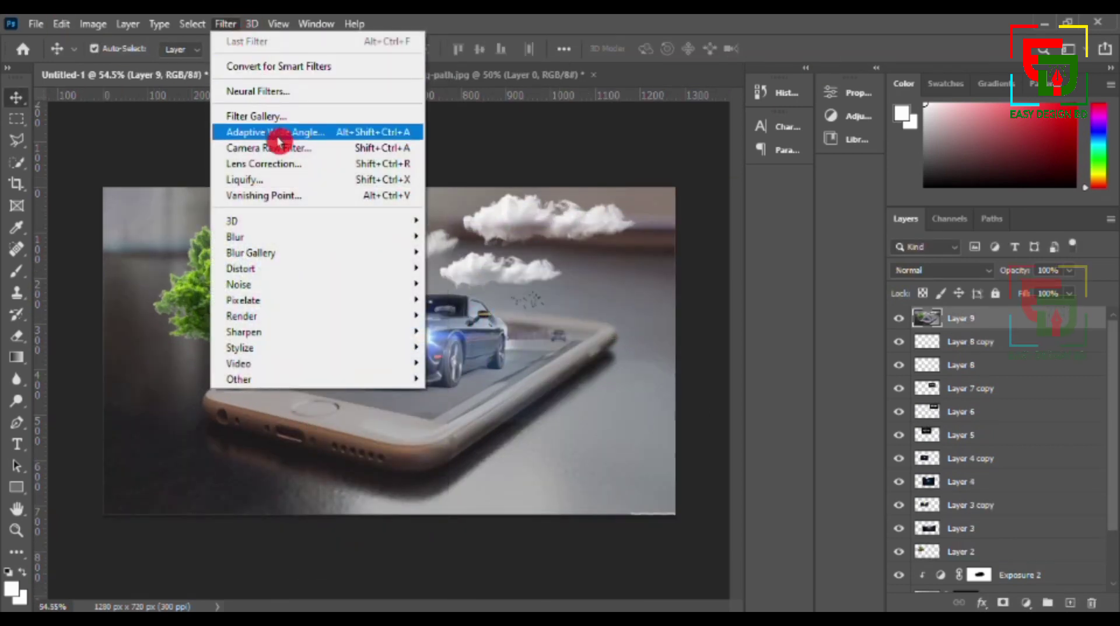
# Step: In Camera Raw Filter, set Temperature +42, Tint -32, Exposure -0.95 and Contrast -31
pyautogui.click(279, 140)
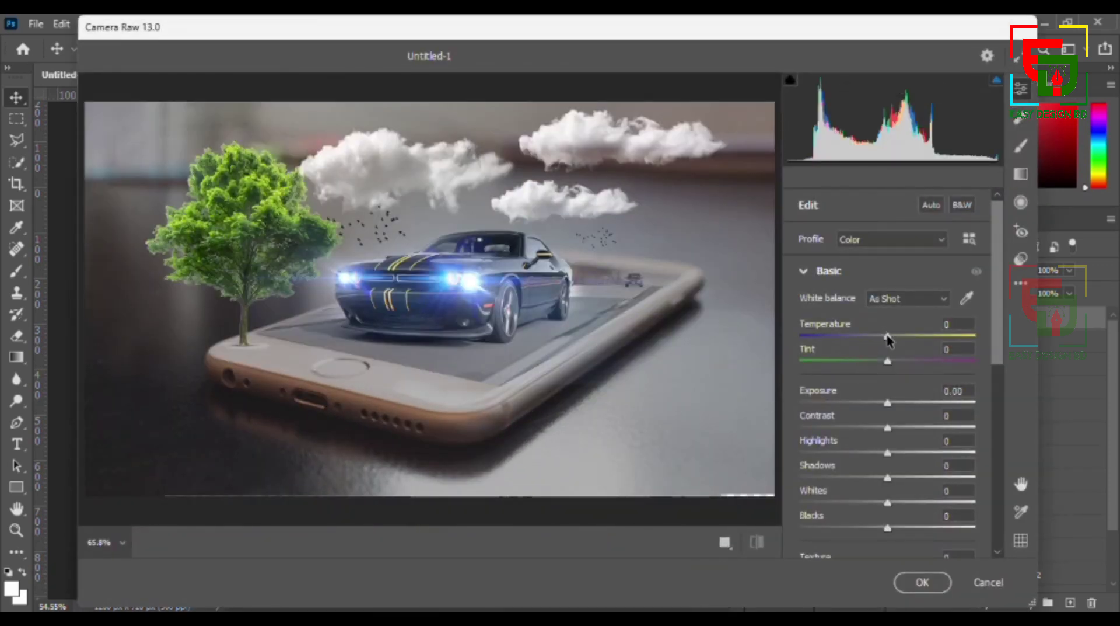
pyautogui.moveTo(888, 339)
pyautogui.mouseDown()
pyautogui.moveTo(926, 342)
pyautogui.moveTo(853, 366)
pyautogui.moveTo(924, 336)
pyautogui.mouseUp()
pyautogui.moveTo(855, 361); pyautogui.dragTo(864, 365)
pyautogui.moveTo(887, 402)
pyautogui.mouseDown()
pyautogui.moveTo(869, 404)
pyautogui.moveTo(862, 433)
pyautogui.moveTo(871, 402)
pyautogui.mouseUp()
pyautogui.moveTo(887, 453)
pyautogui.mouseDown()
pyautogui.moveTo(920, 453)
pyautogui.moveTo(876, 477)
pyautogui.mouseUp()
# Step: Fine-tune the tone sliders, Texture, Clarity and Vibrance, then apply the grade
pyautogui.scroll(-1, 875, 477)
pyautogui.scroll(-1, 887, 443)
pyautogui.moveTo(888, 422)
pyautogui.mouseDown()
pyautogui.moveTo(900, 422)
pyautogui.moveTo(873, 447)
pyautogui.mouseUp()
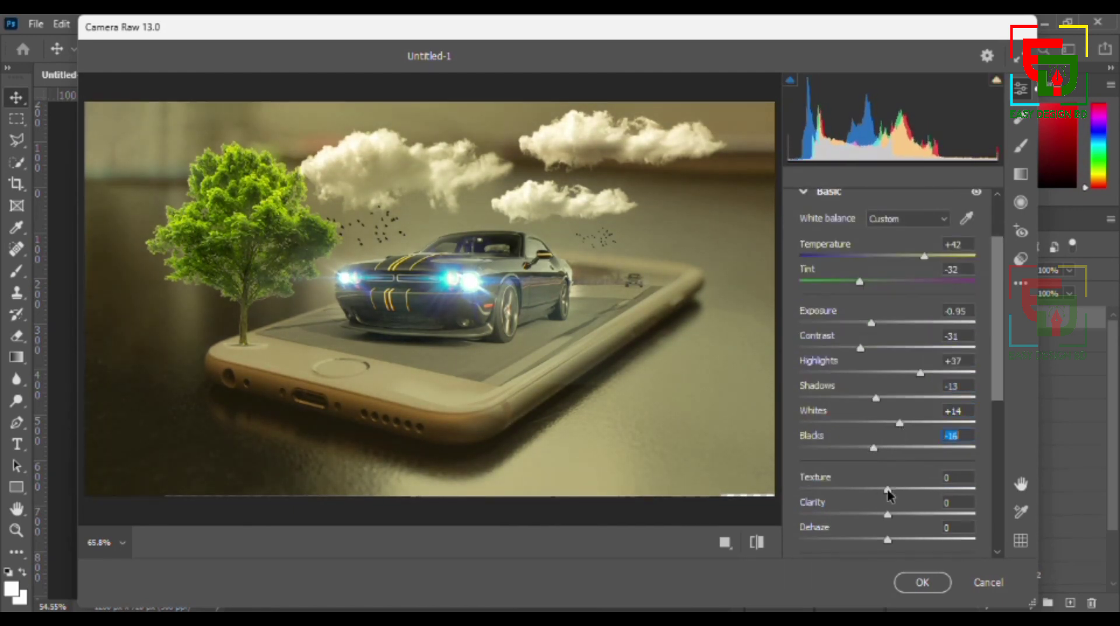
pyautogui.moveTo(887, 489); pyautogui.dragTo(904, 488)
pyautogui.moveTo(888, 513); pyautogui.dragTo(874, 513)
pyautogui.scroll(-4, 899, 484)
pyautogui.moveTo(888, 380); pyautogui.dragTo(897, 379)
pyautogui.moveTo(887, 420)
pyautogui.mouseDown()
pyautogui.moveTo(904, 420)
pyautogui.moveTo(878, 446)
pyautogui.mouseUp()
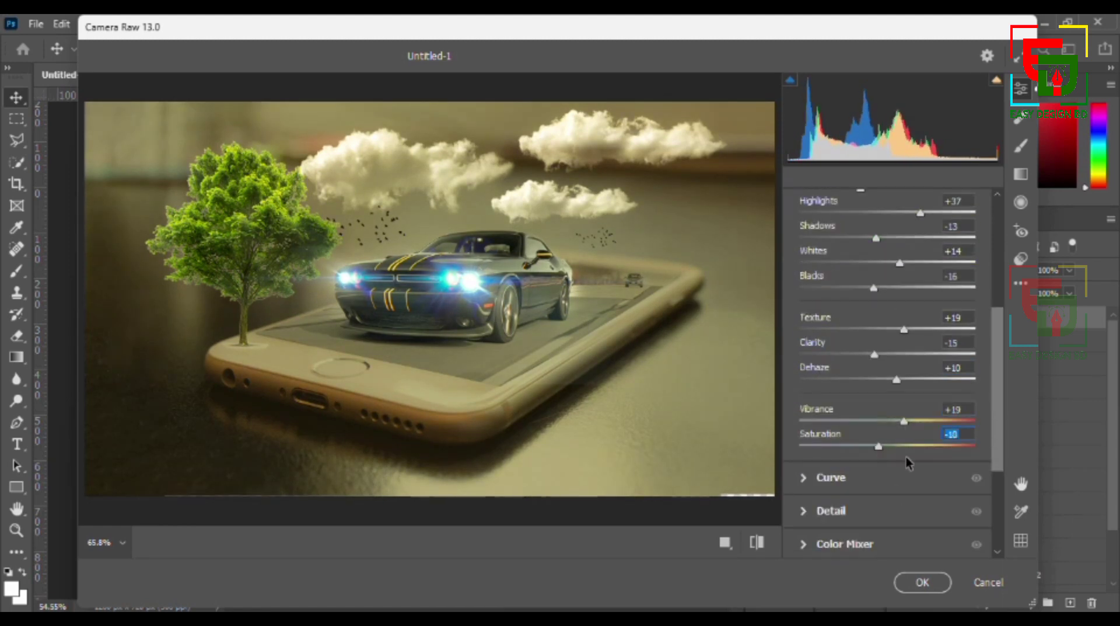
pyautogui.scroll(-1, 906, 456)
pyautogui.click(922, 582)
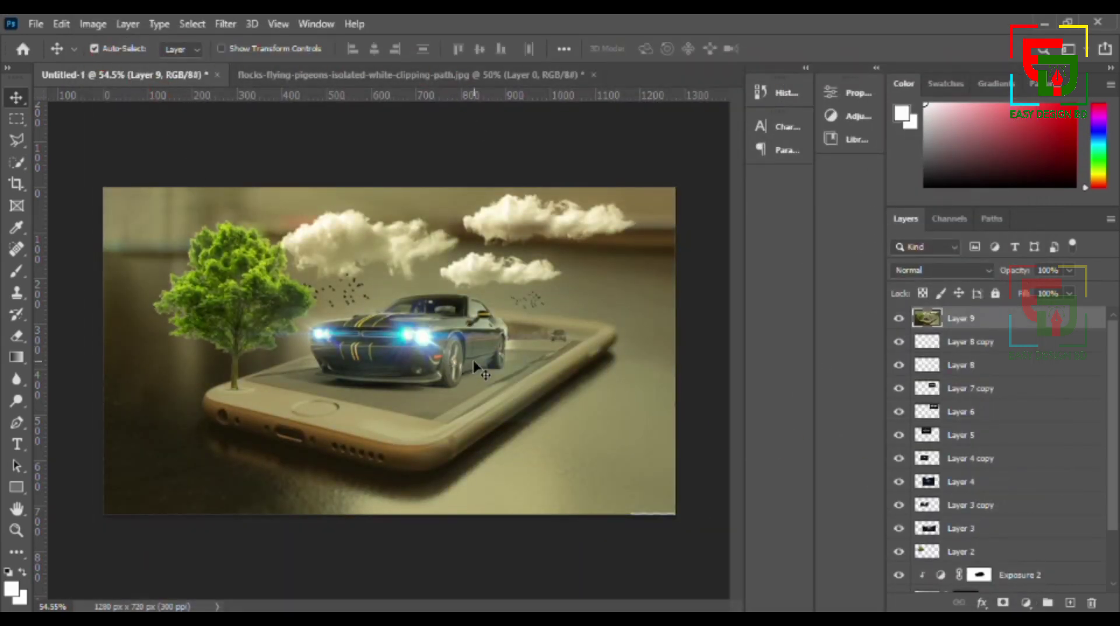
pyautogui.hotkey('ctrl', '+')
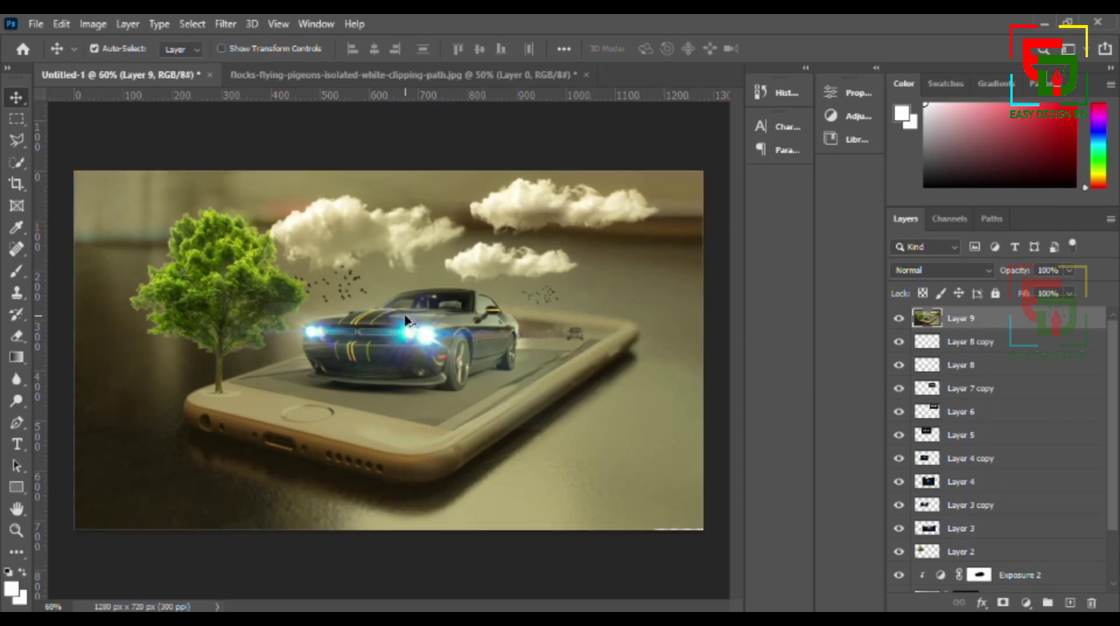